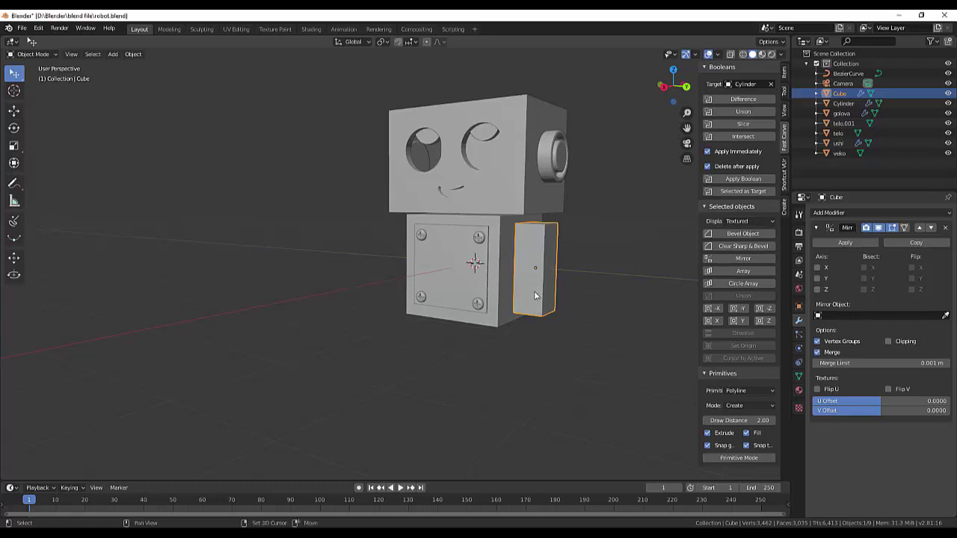
Duplicate the arm block and place the copy, Cube.001, directly below the original arm
key(shift+d)
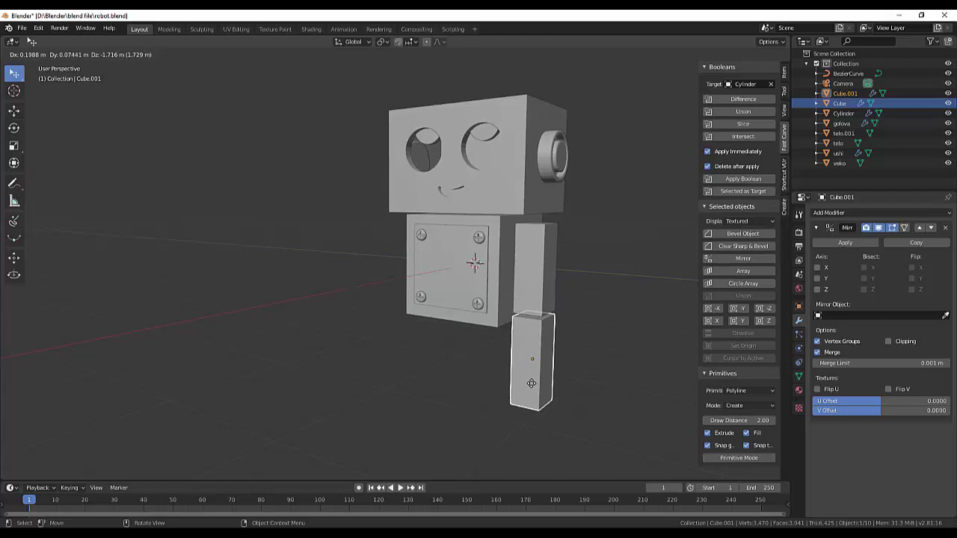
click(532, 385)
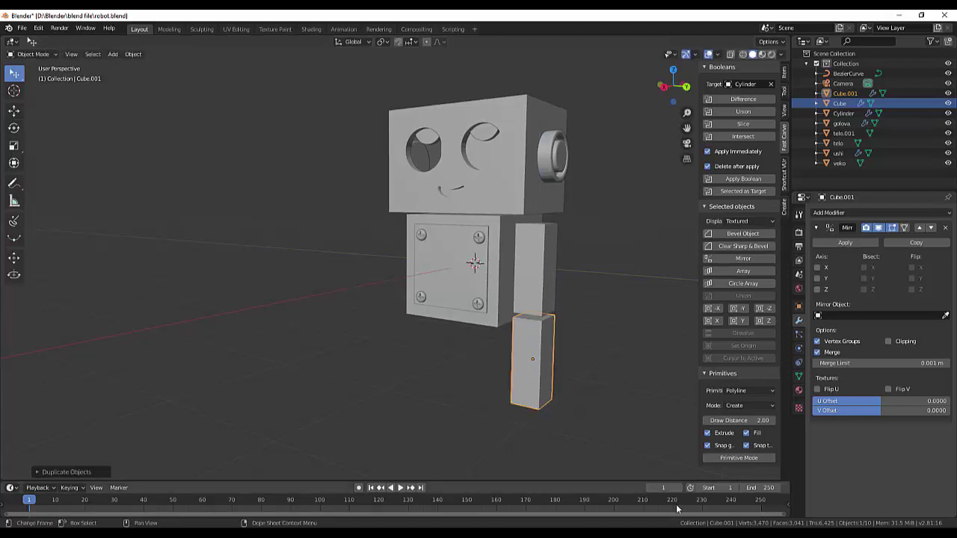
click(635, 426)
From the side view, shrink Cube.001 slightly, then shorten it along Z into a squat block
key(KP_3)
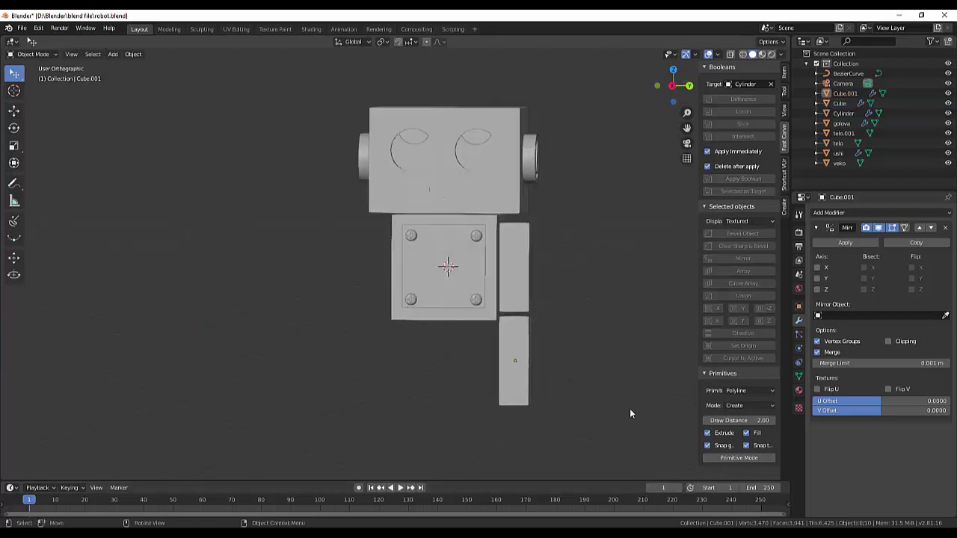
scroll(583, 410, up, 1)
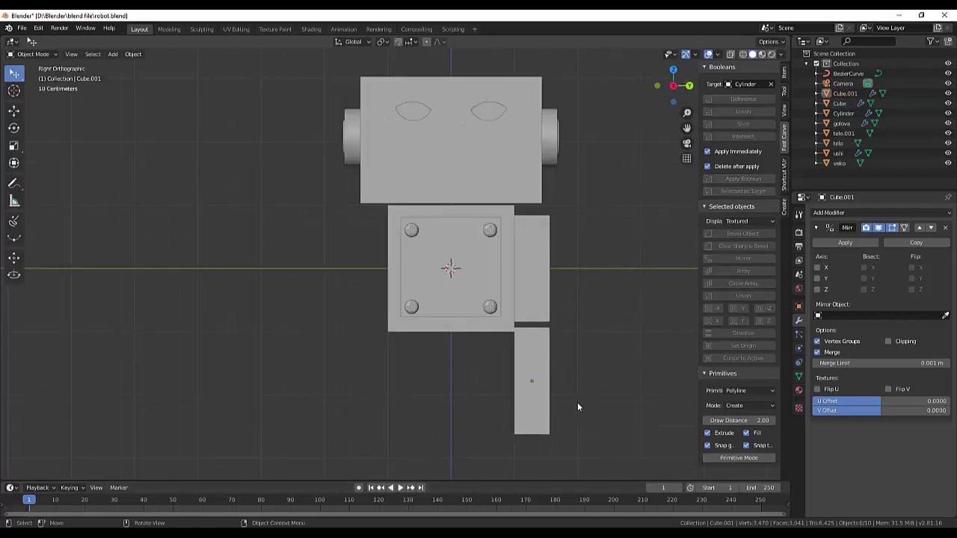
click(532, 432)
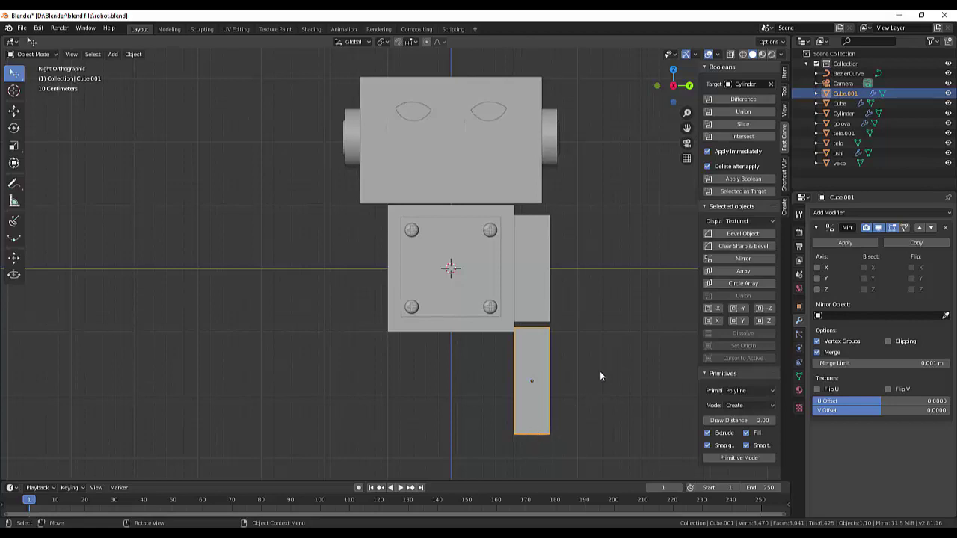
key(s)
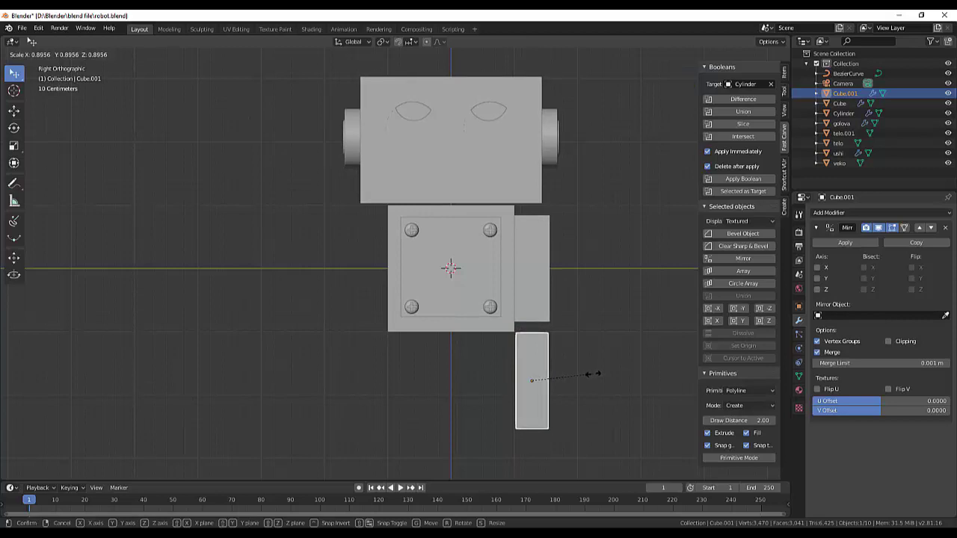
click(595, 373)
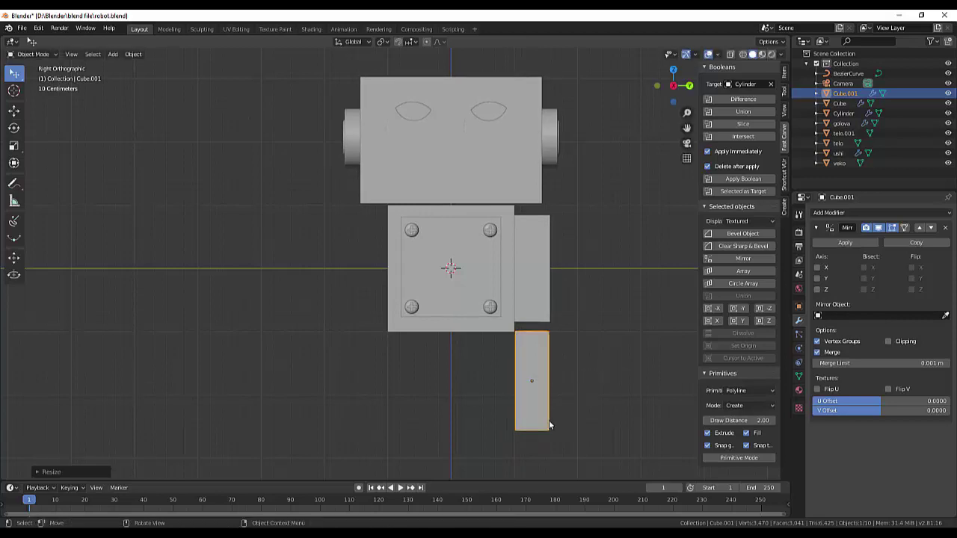
key(s)
key(z)
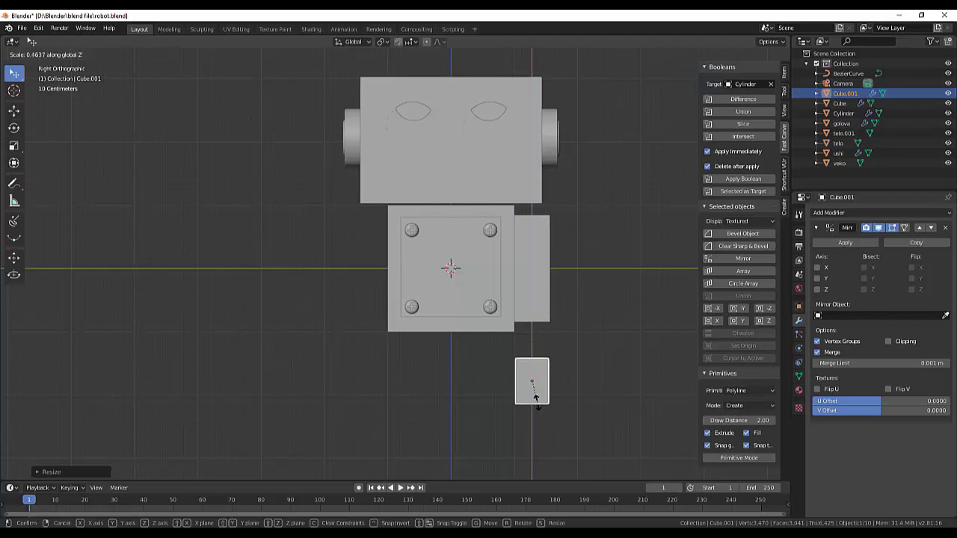
click(535, 398)
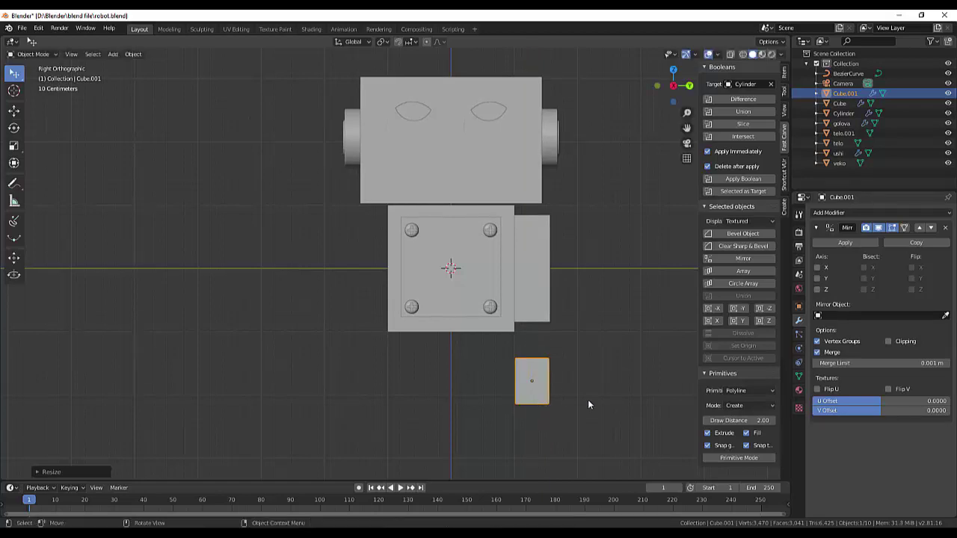
middle_drag(606, 393, 498, 383)
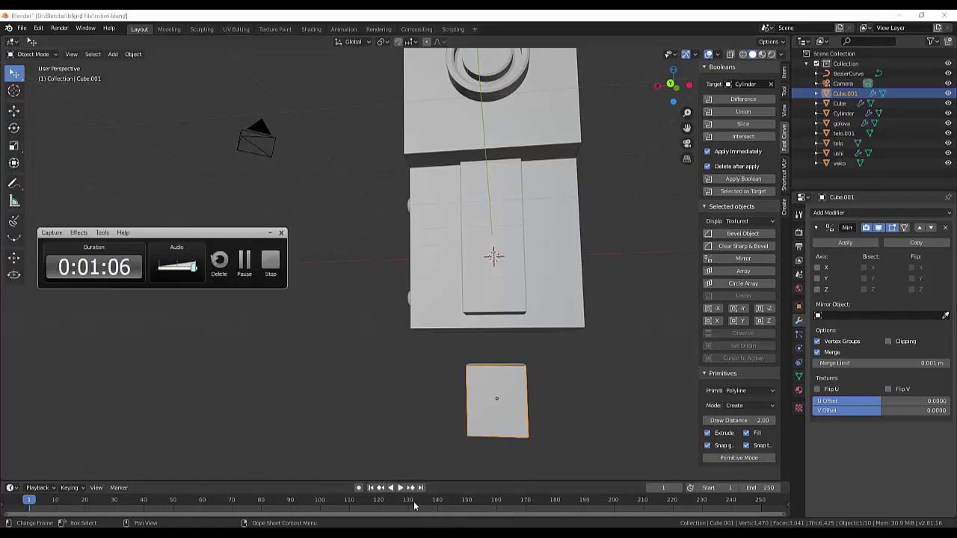
click(269, 284)
middle_drag(269, 284, 299, 308)
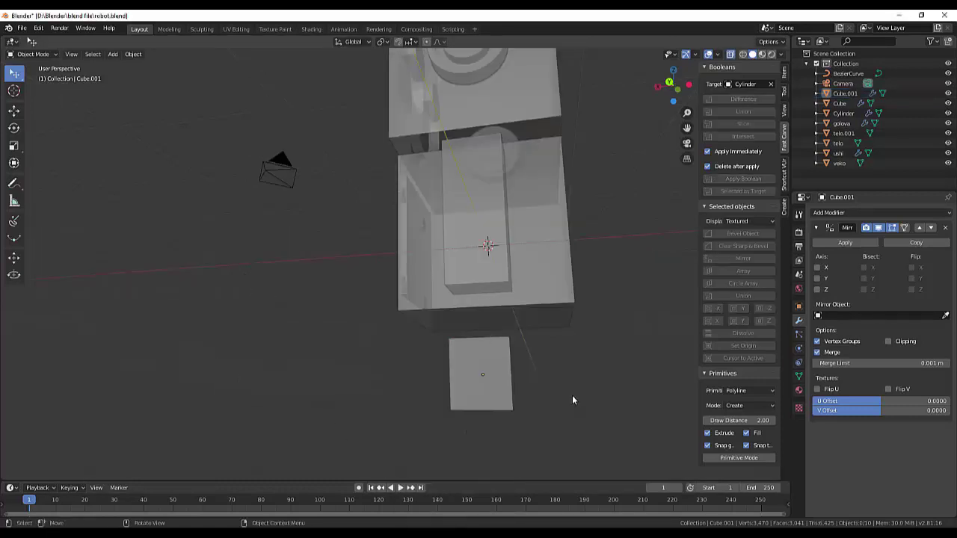
scroll(578, 377, up, 2)
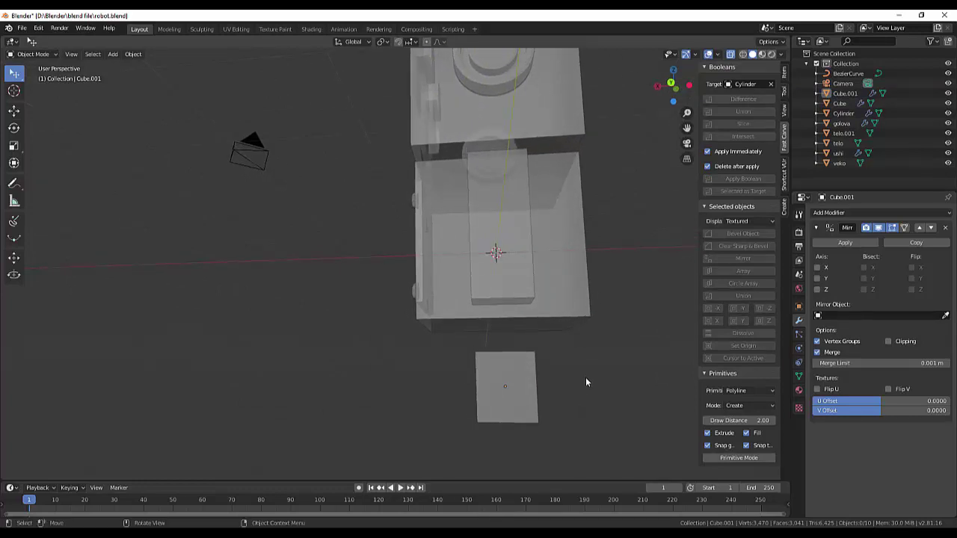
key(KP_3)
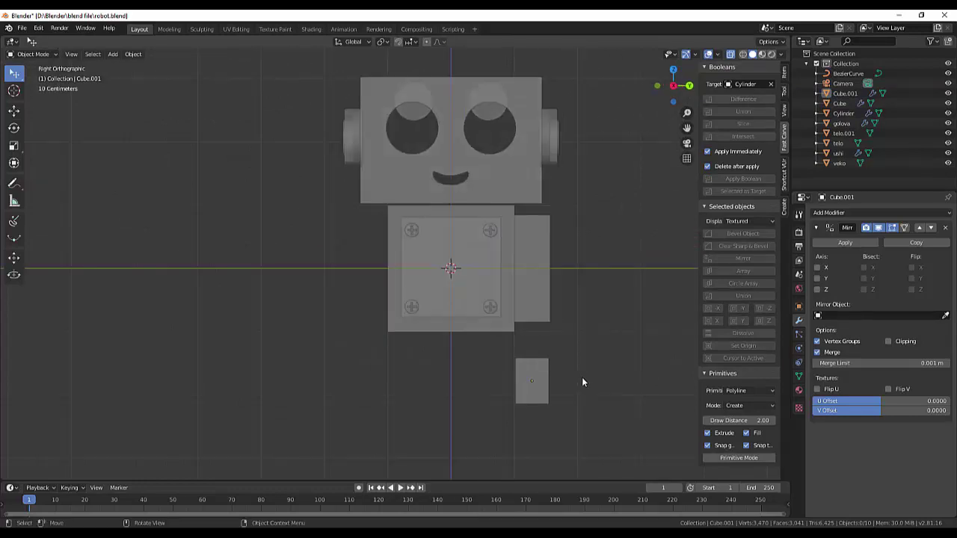
key(KP_1)
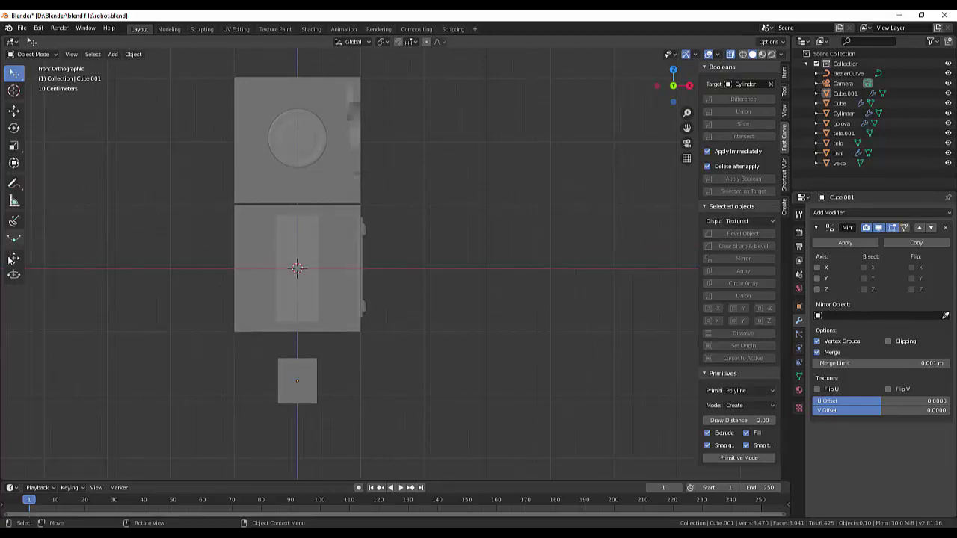
Enter Edit Mode on Cube.001 and cut two vertical edge loops through the block
click(33, 54)
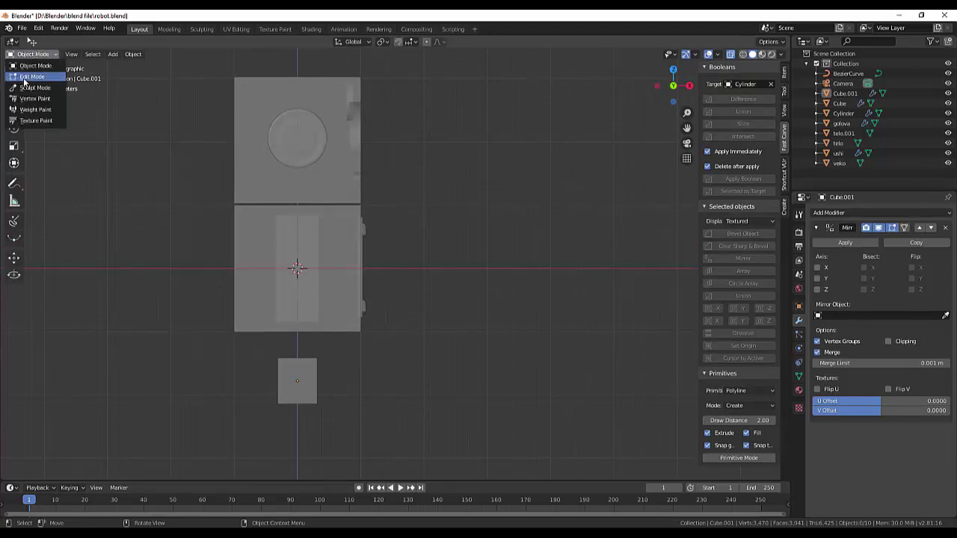
click(24, 80)
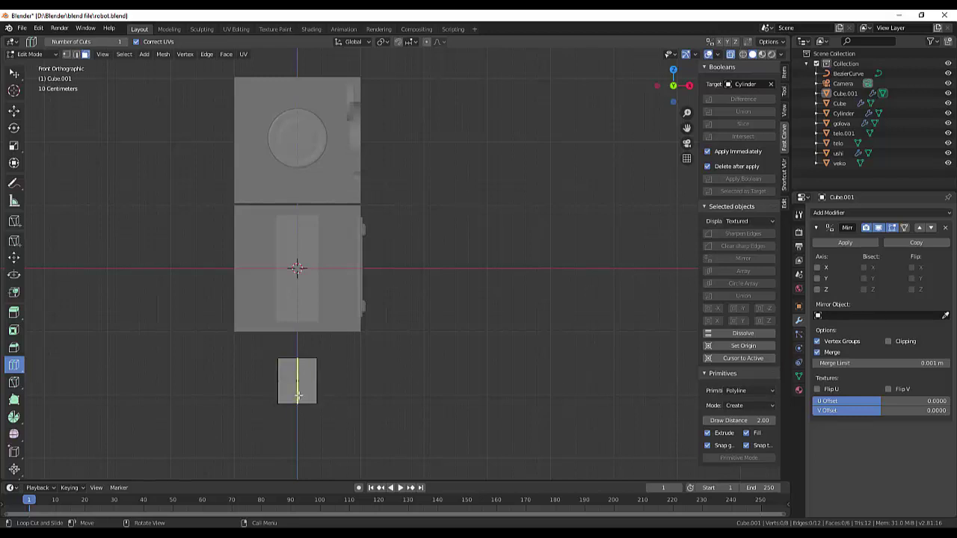
drag(298, 394, 307, 394)
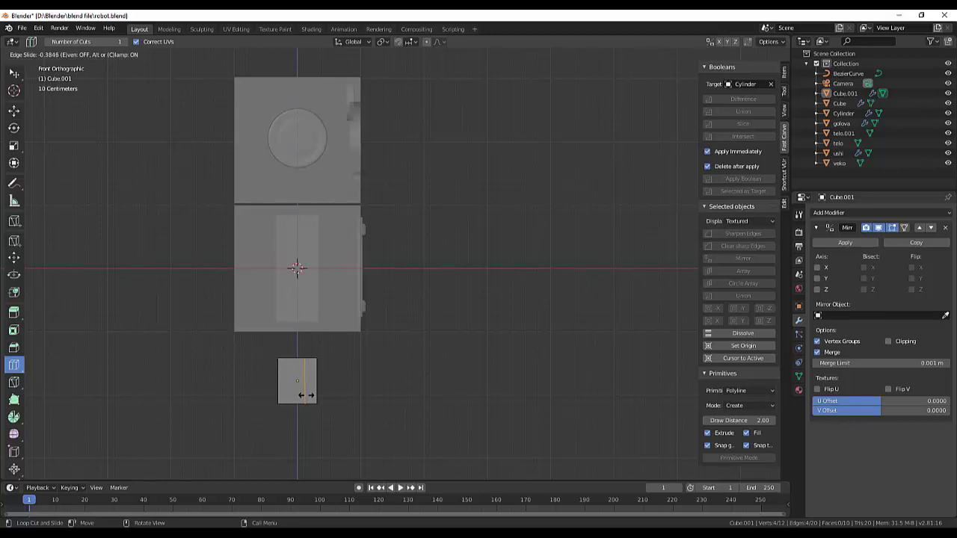
click(306, 394)
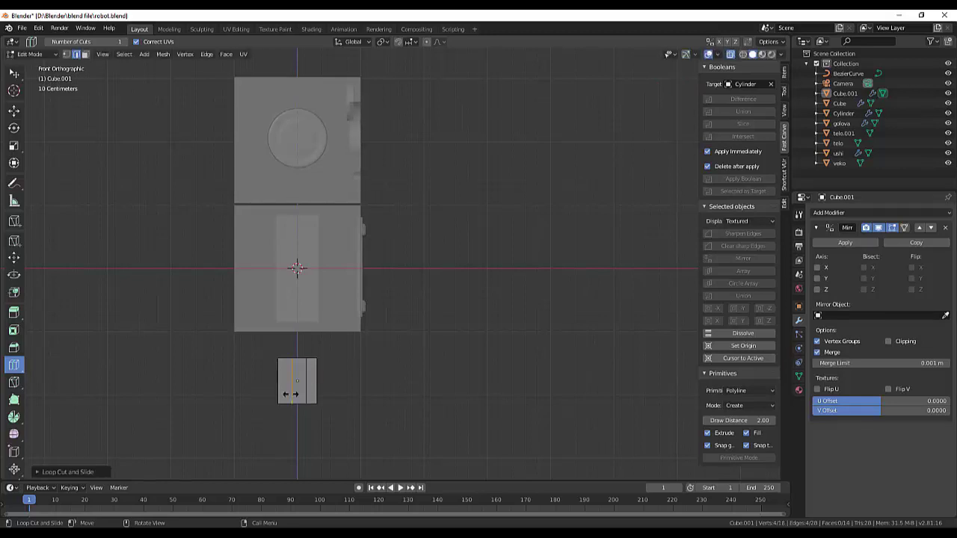
drag(291, 393, 300, 368)
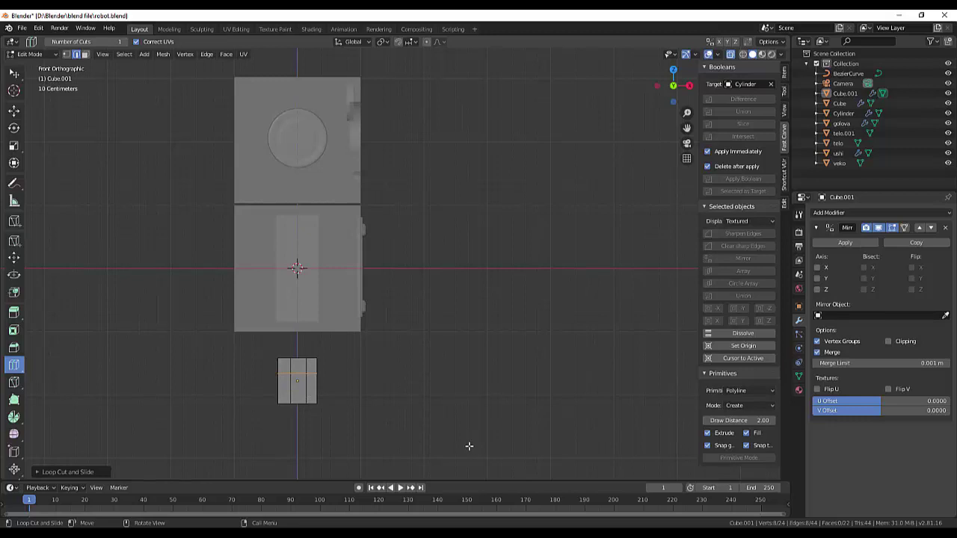
mouse_move(365, 414)
middle_down()
mouse_move(533, 393)
mouse_move(443, 401)
mouse_move(375, 376)
mouse_move(377, 399)
middle_up()
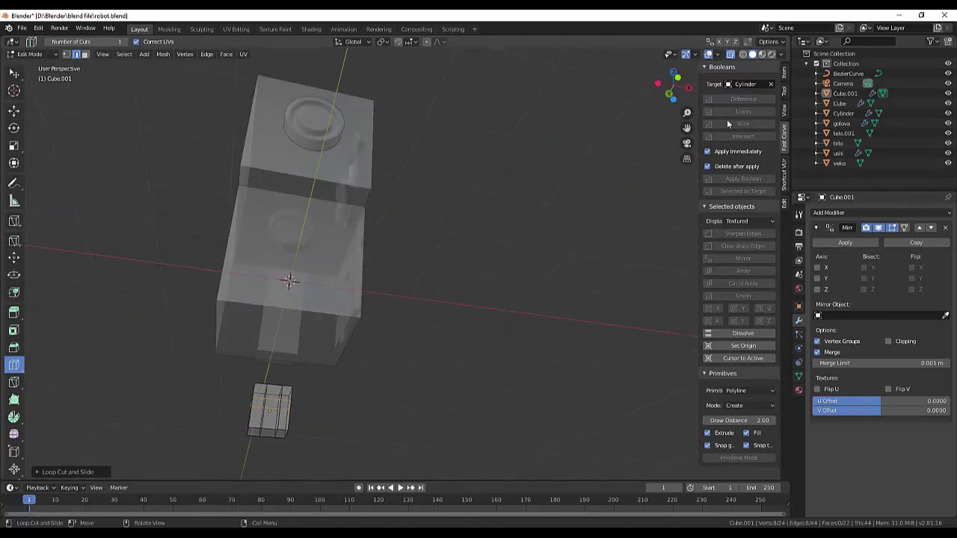
Add a horizontal edge loop in solid shading, then delete the block's bottom face
click(733, 55)
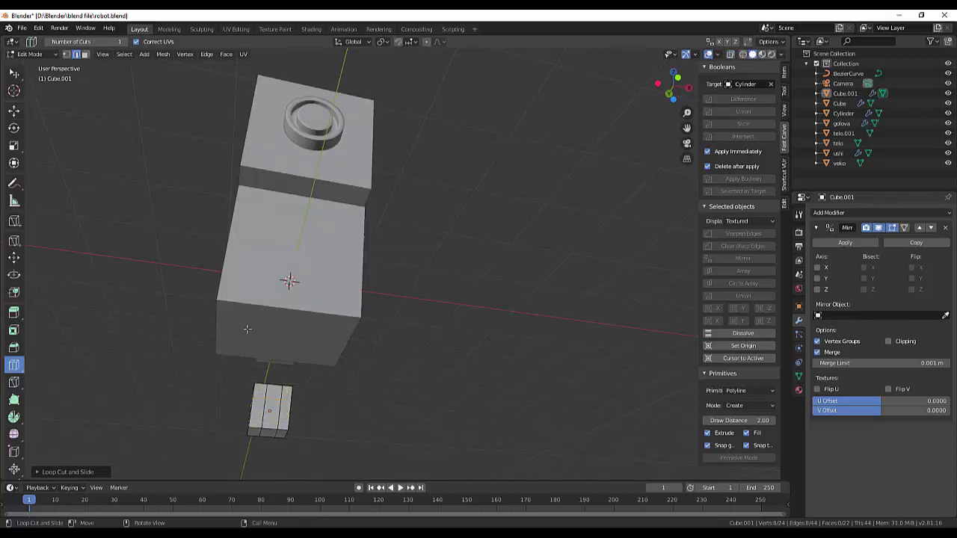
click(282, 407)
drag(14, 73, 53, 97)
click(86, 56)
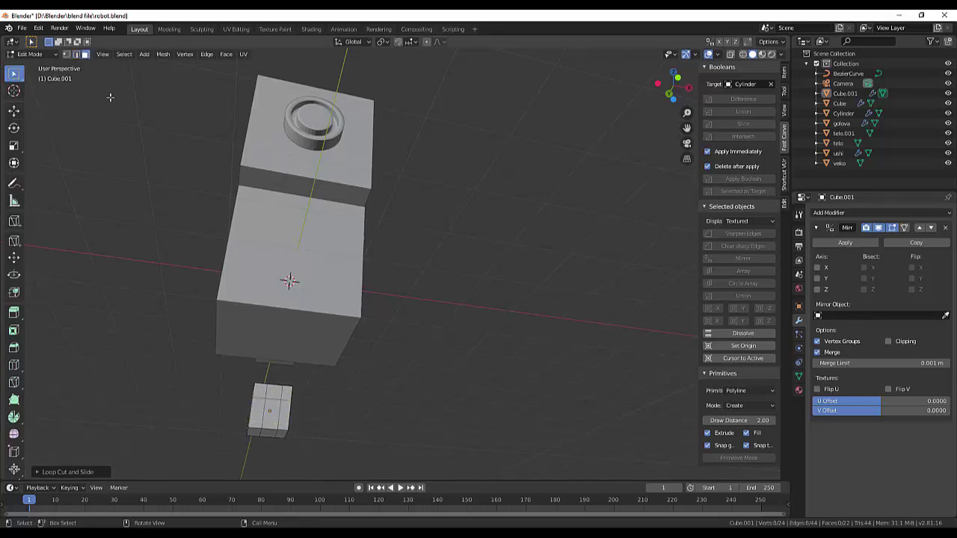
click(270, 433)
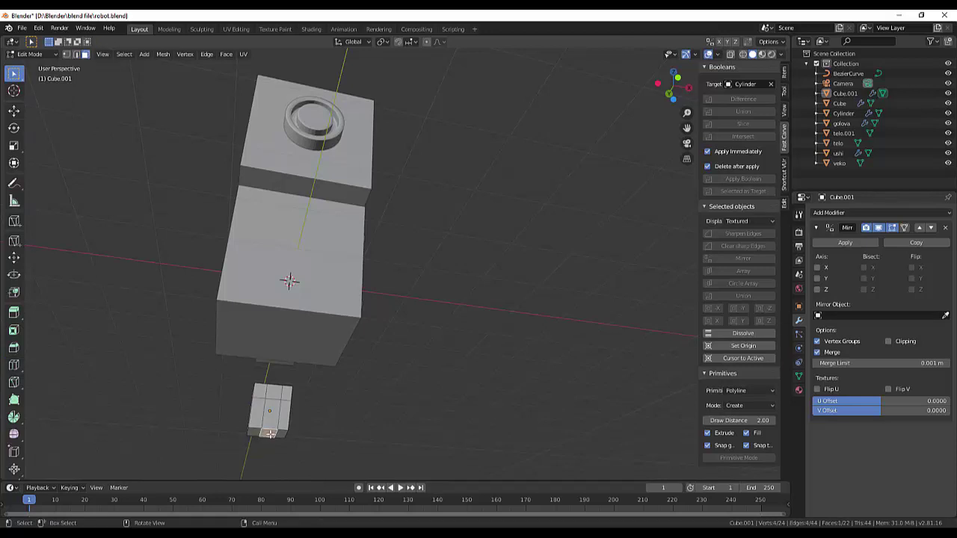
mouse_move(269, 434)
middle_down()
mouse_move(305, 348)
mouse_move(331, 364)
mouse_move(425, 367)
mouse_move(412, 346)
mouse_move(337, 352)
mouse_move(329, 385)
middle_up()
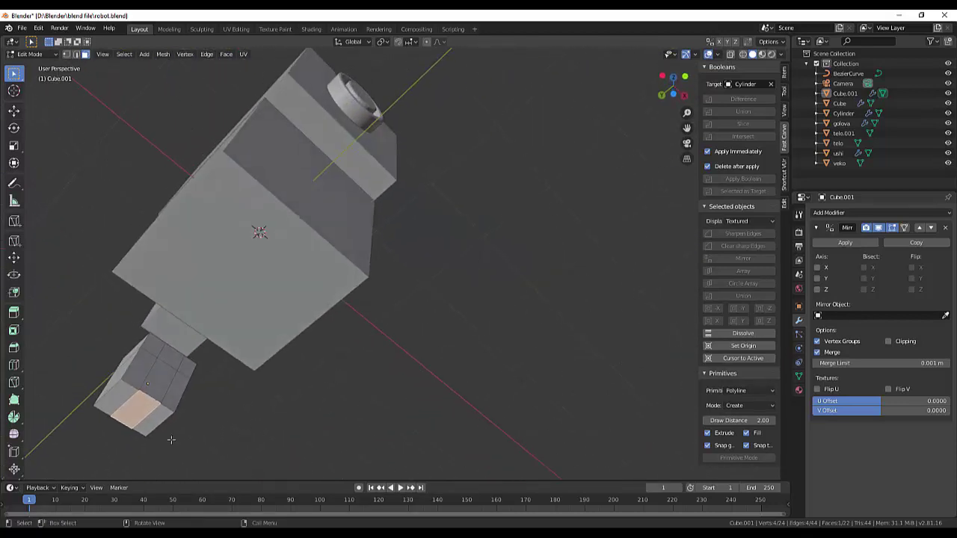
key(x)
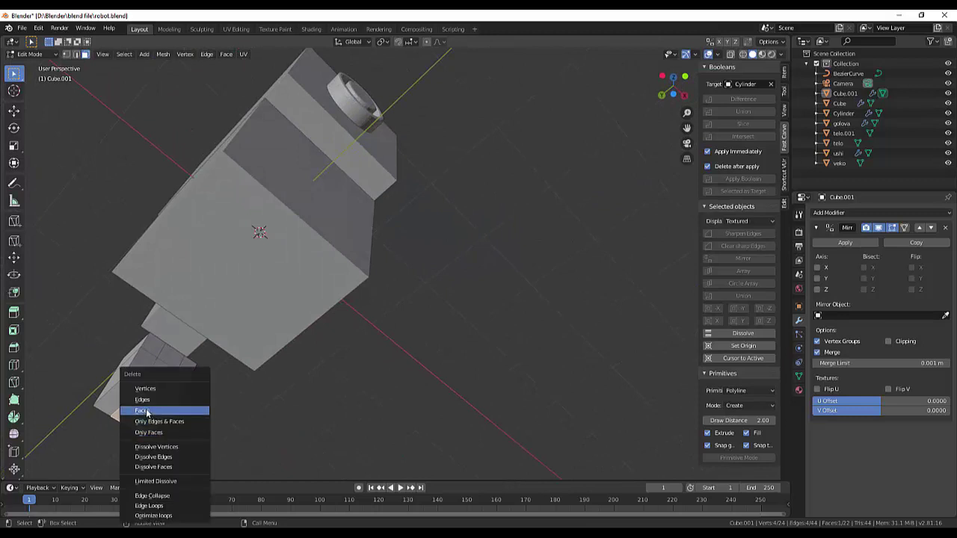
click(147, 412)
Delete two more faces of the block, opening a gap between two raised prongs
click(156, 392)
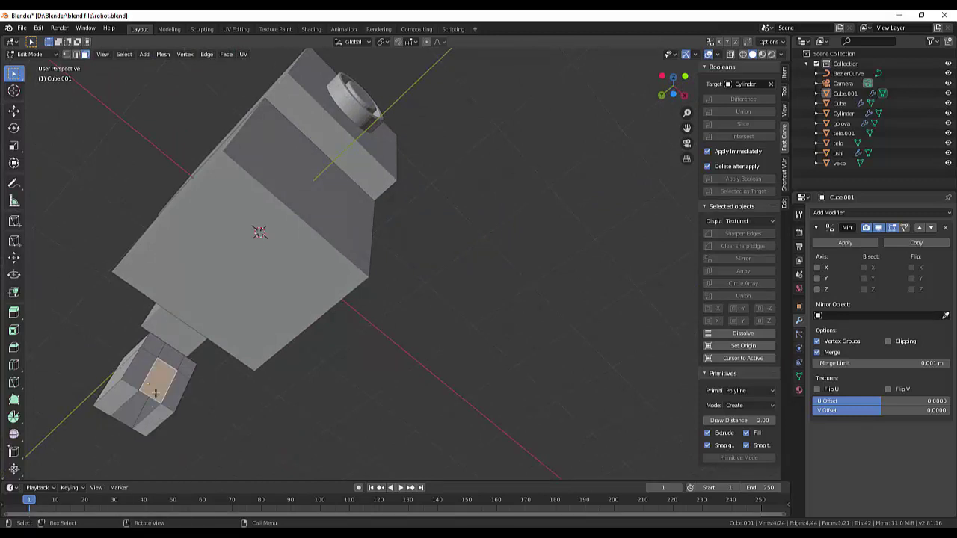
key(x)
click(142, 396)
mouse_move(284, 404)
middle_down()
mouse_move(339, 387)
mouse_move(267, 429)
mouse_move(262, 367)
mouse_move(259, 396)
mouse_move(82, 402)
middle_up()
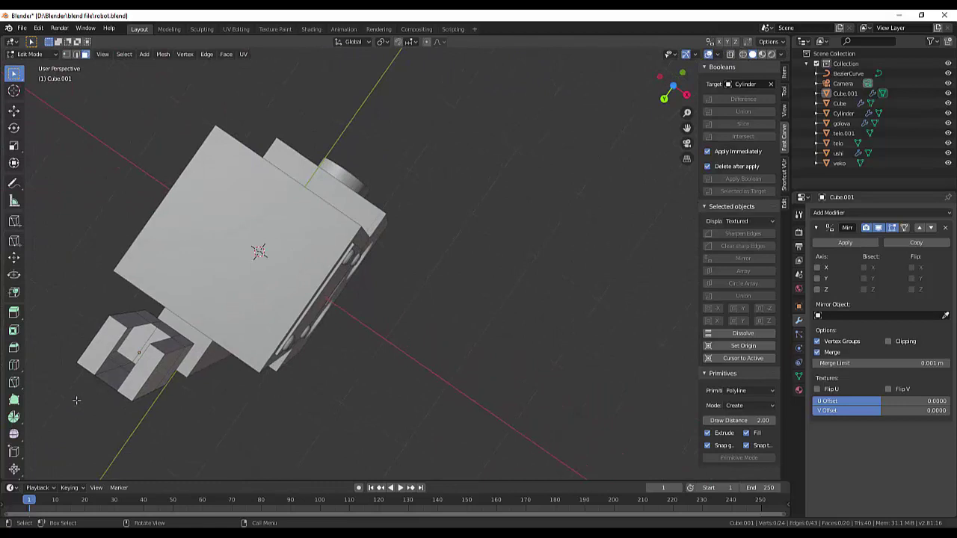
click(107, 383)
key(x)
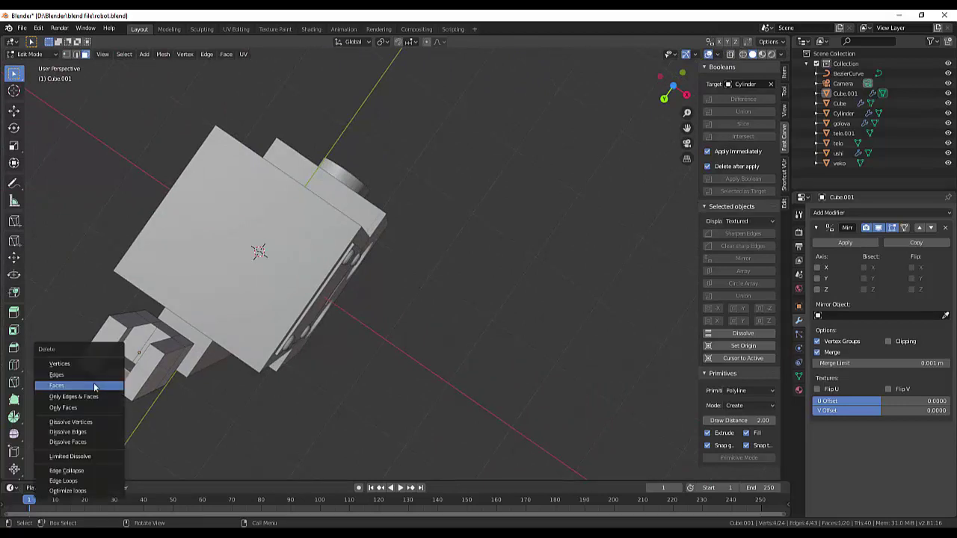
click(68, 387)
mouse_move(256, 375)
middle_down()
mouse_move(327, 347)
mouse_move(343, 302)
mouse_move(282, 401)
middle_up()
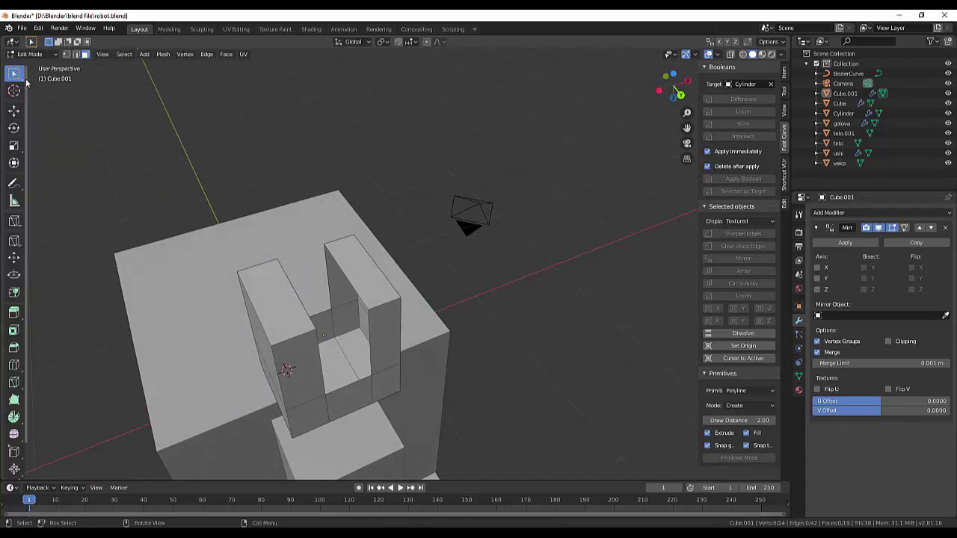
In vertex select mode, pick four corner vertices and fill the first gap with a face
drag(13, 75, 39, 80)
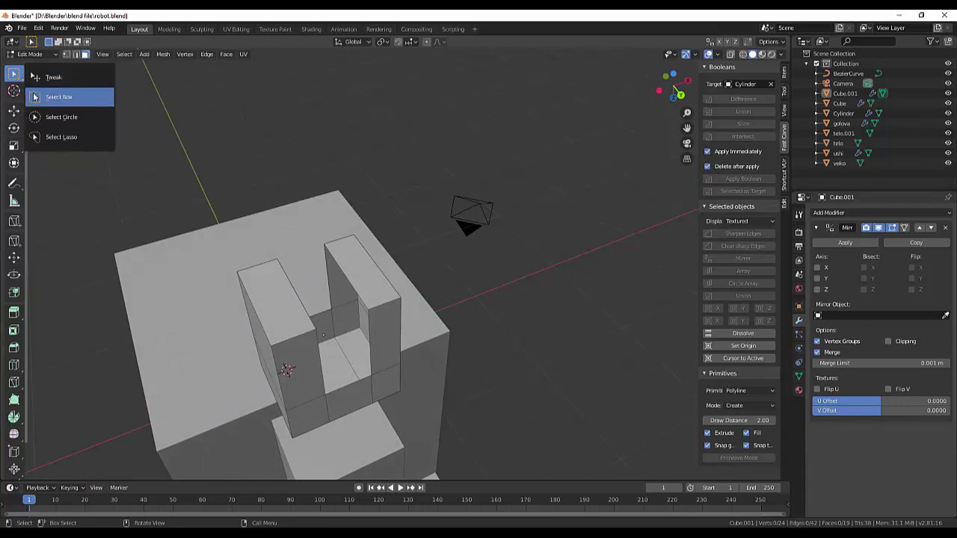
click(38, 80)
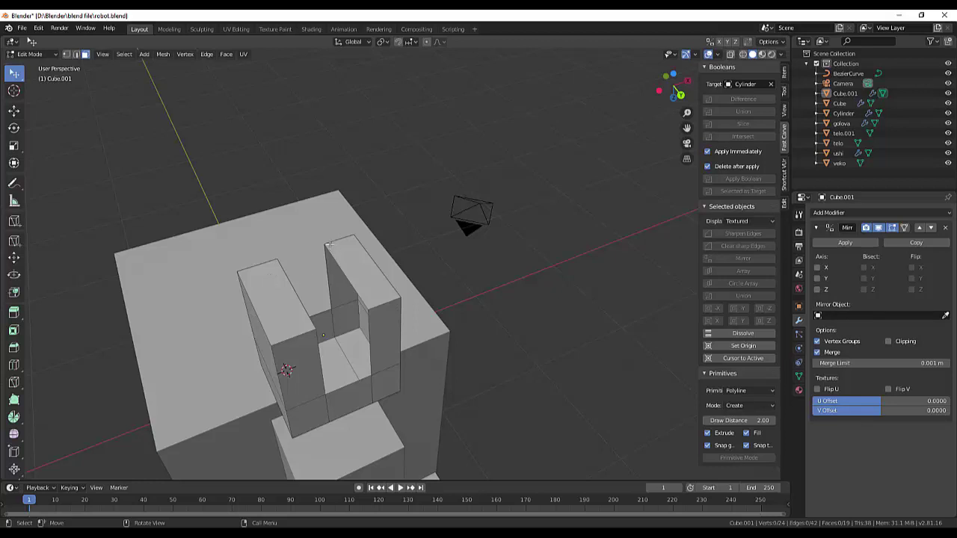
click(66, 54)
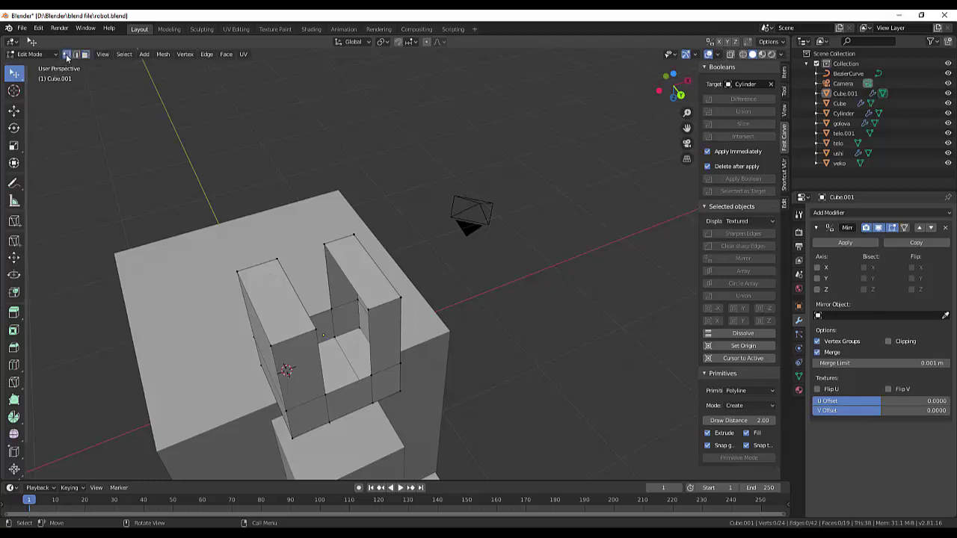
drag(323, 244, 326, 252)
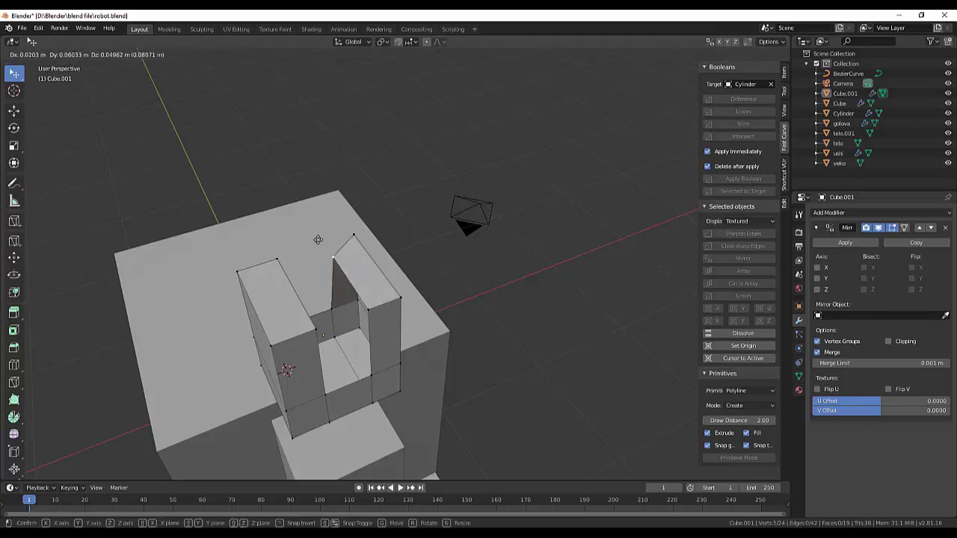
key(ctrl+z)
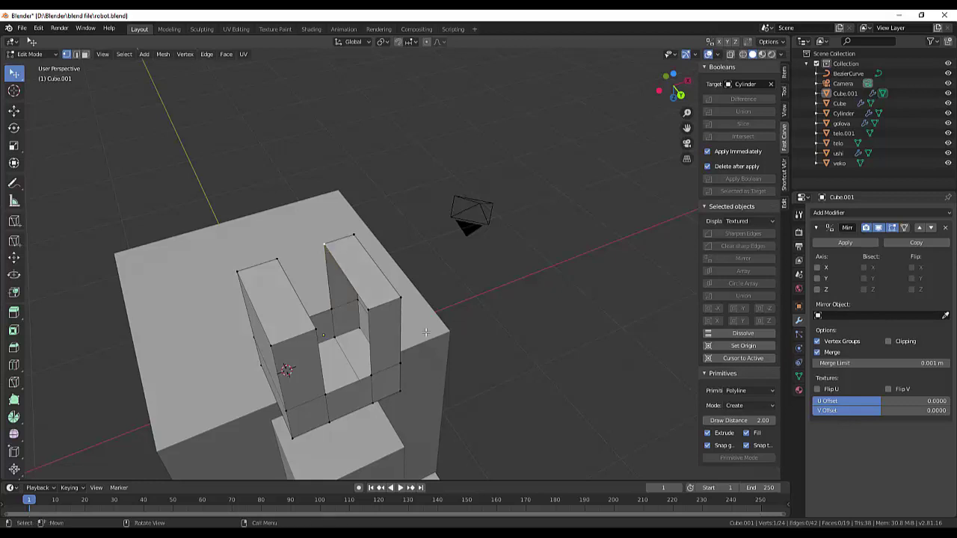
shift+click(367, 308)
shift+click(331, 308)
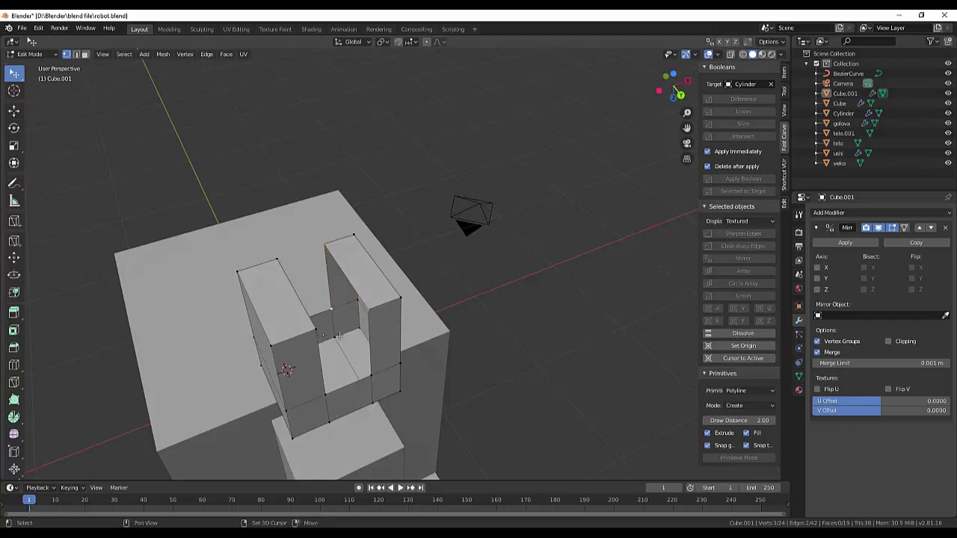
shift+click(370, 377)
key(f)
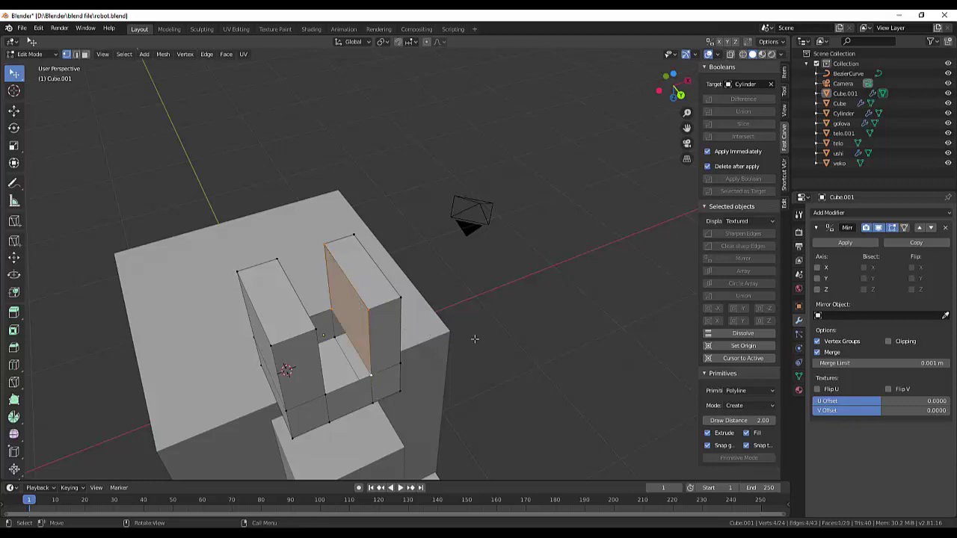
Fill the two remaining gaps around the posts with new faces
middle_drag(472, 338, 470, 337)
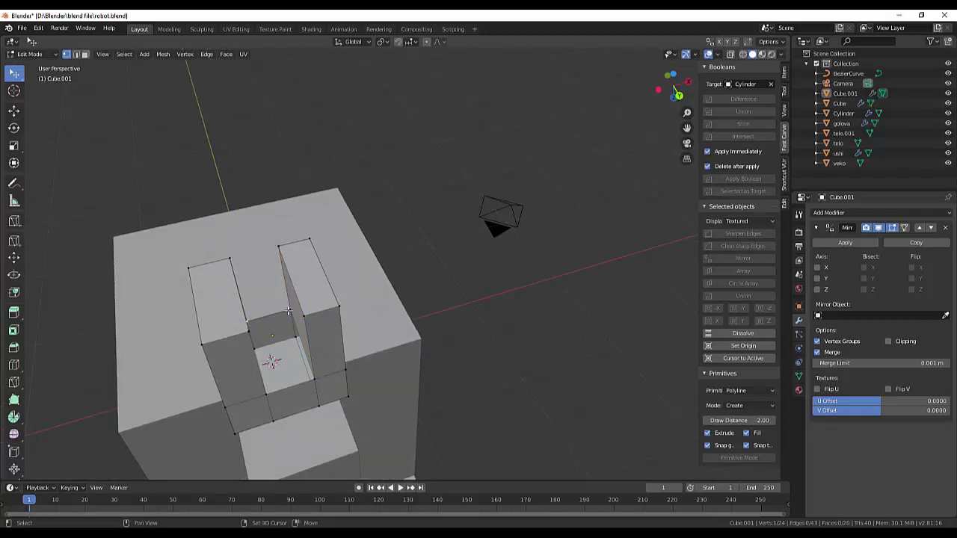
shift+click(312, 380)
shift+click(266, 393)
key(f)
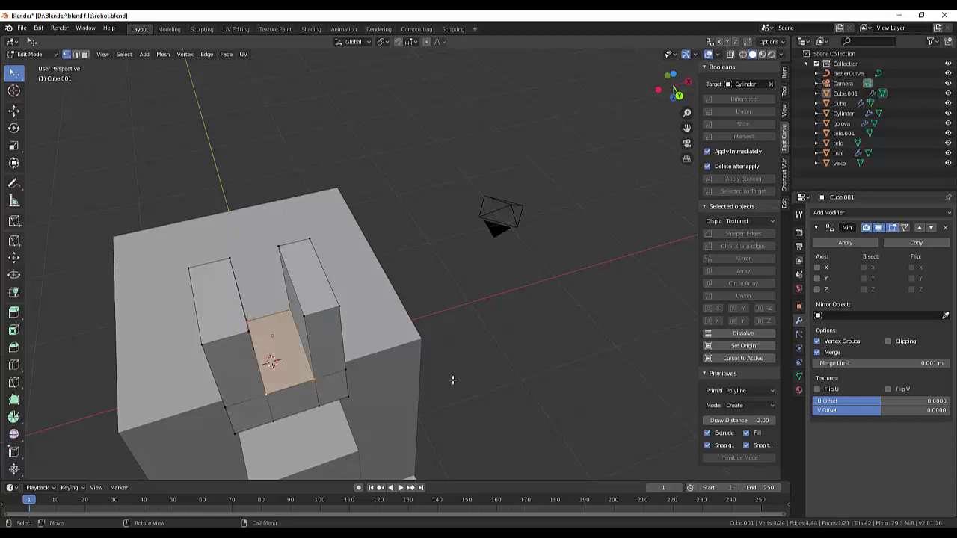
mouse_move(451, 384)
middle_down()
mouse_move(493, 316)
mouse_move(475, 298)
mouse_move(329, 304)
middle_up()
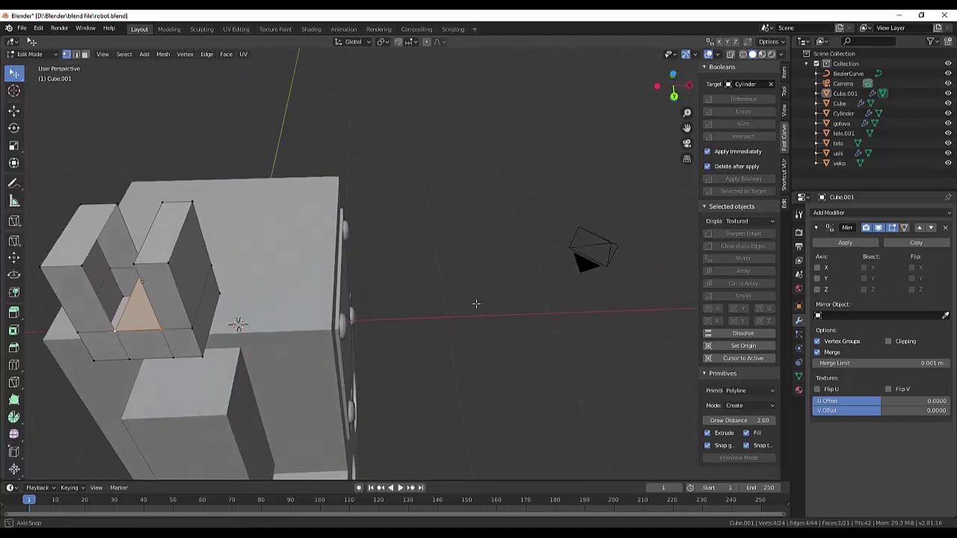
click(115, 333)
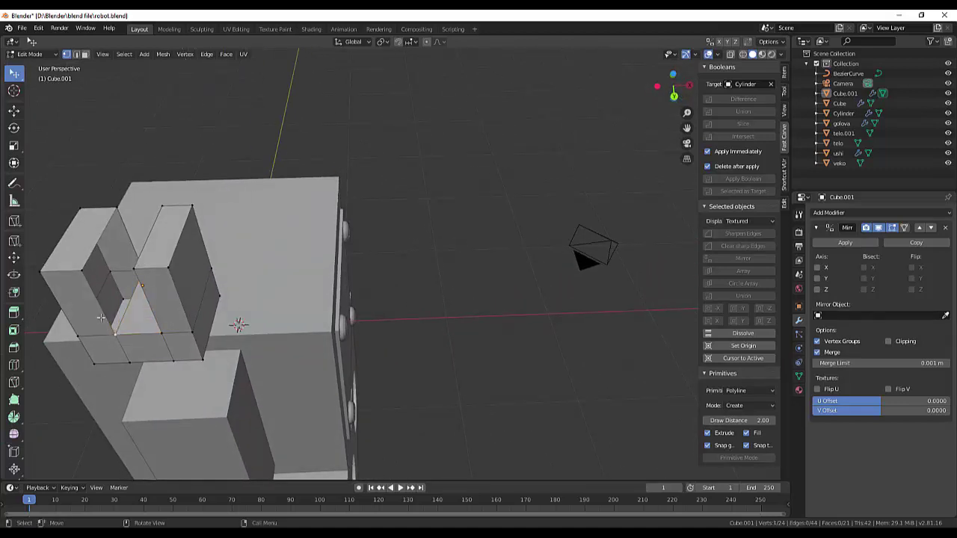
key(shift)
middle_drag(210, 258, 214, 257)
key(shift)
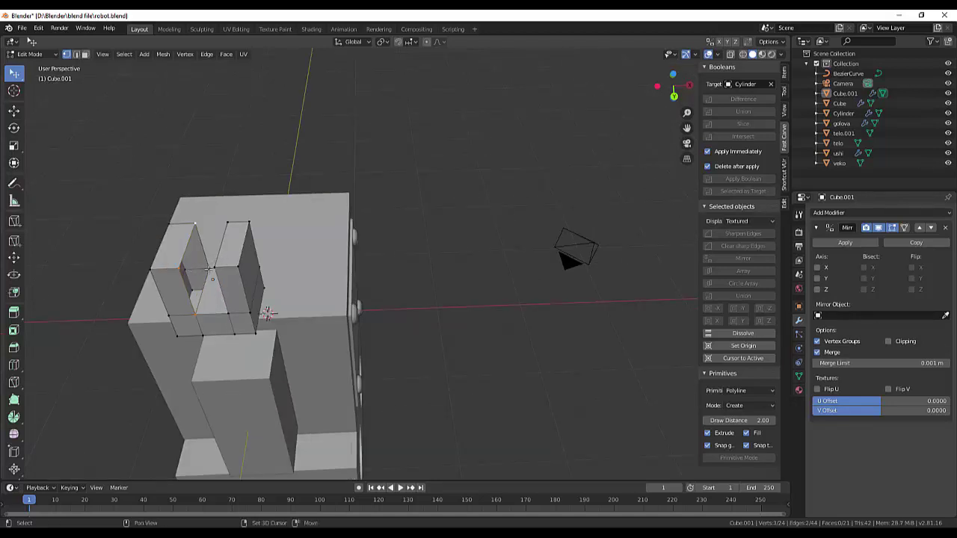
shift+click(209, 271)
key(f)
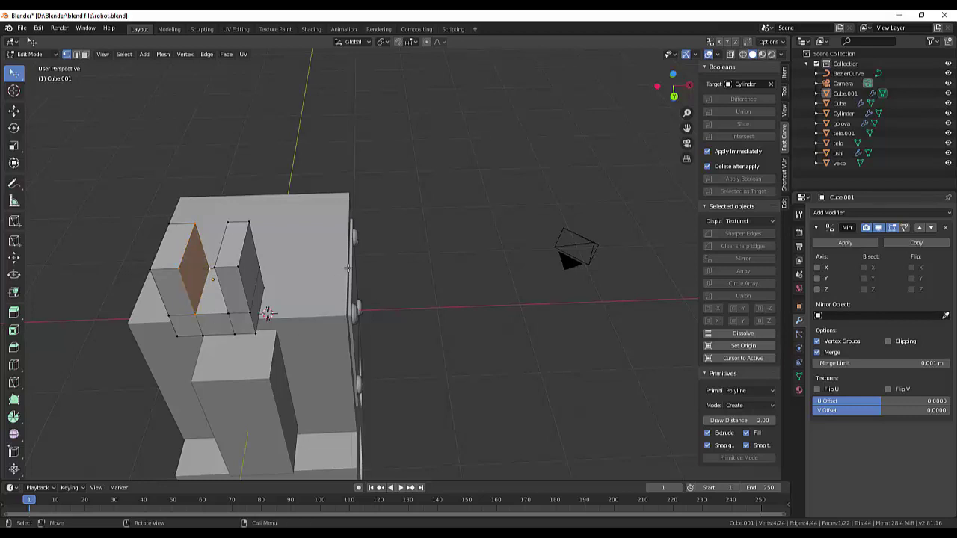
Box-select the right post's top vertices and lower them along Z
middle_drag(349, 267, 352, 249)
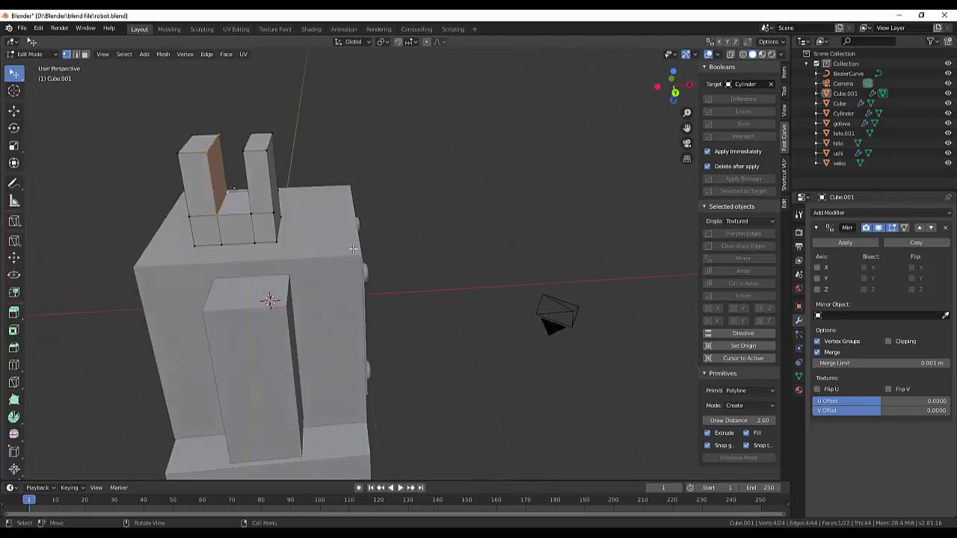
click(244, 121)
key(g)
click(241, 132)
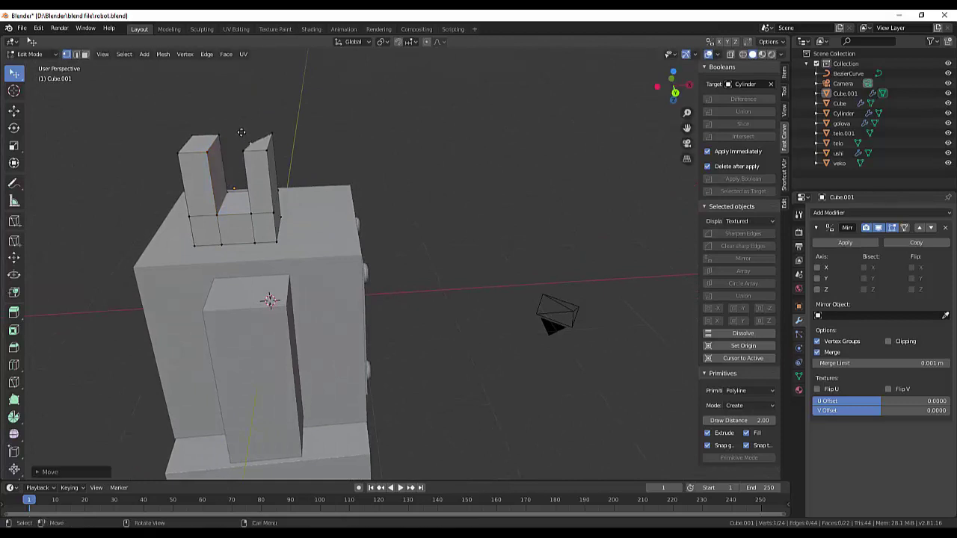
key(ctrl+z)
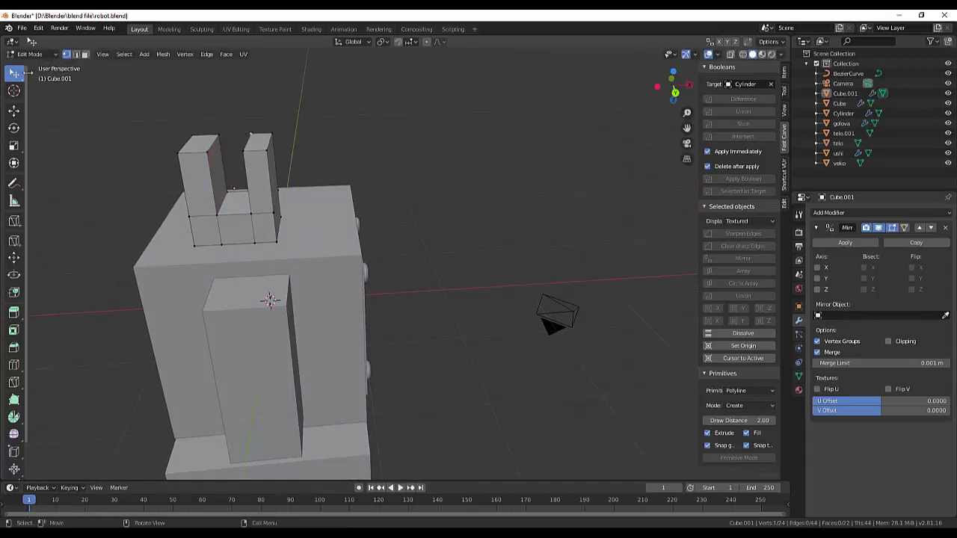
click(17, 74)
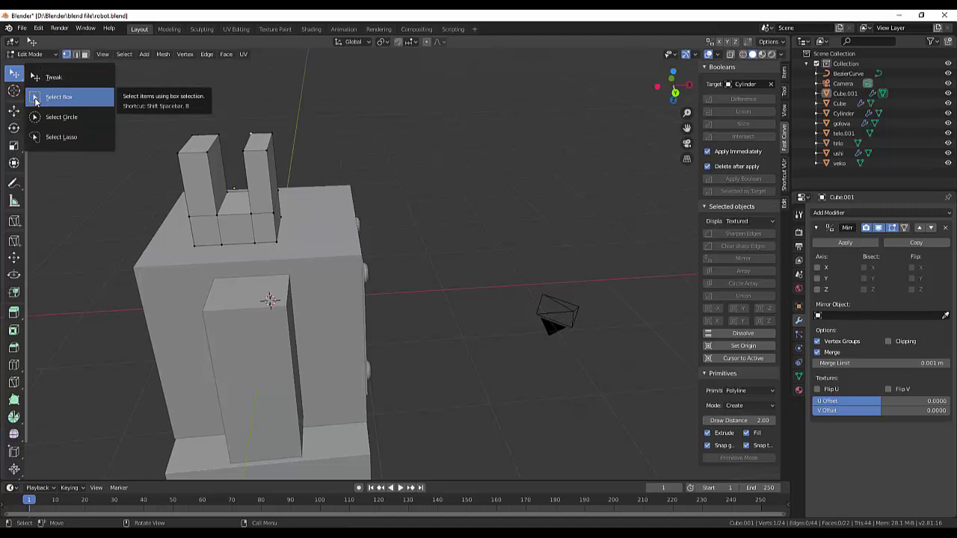
click(36, 101)
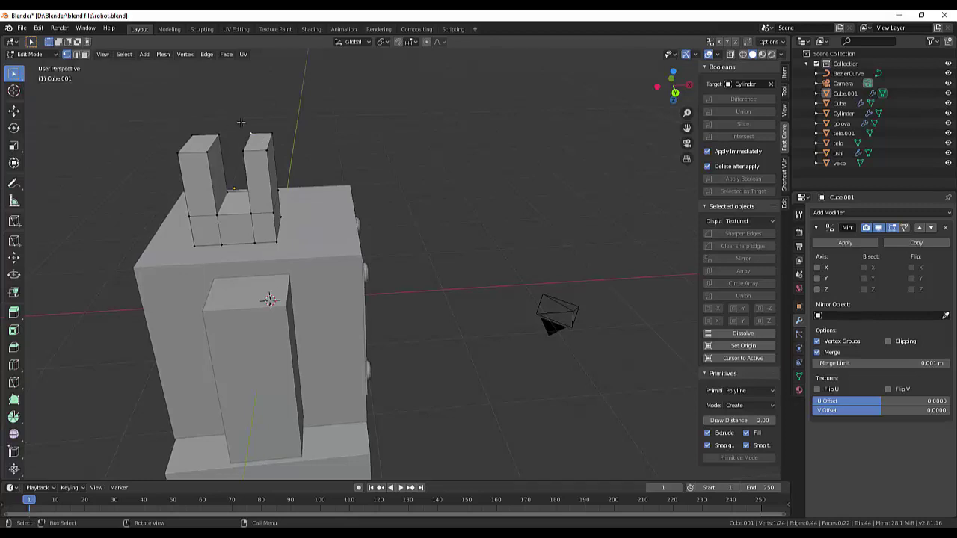
drag(239, 123, 291, 165)
click(275, 122)
key(g)
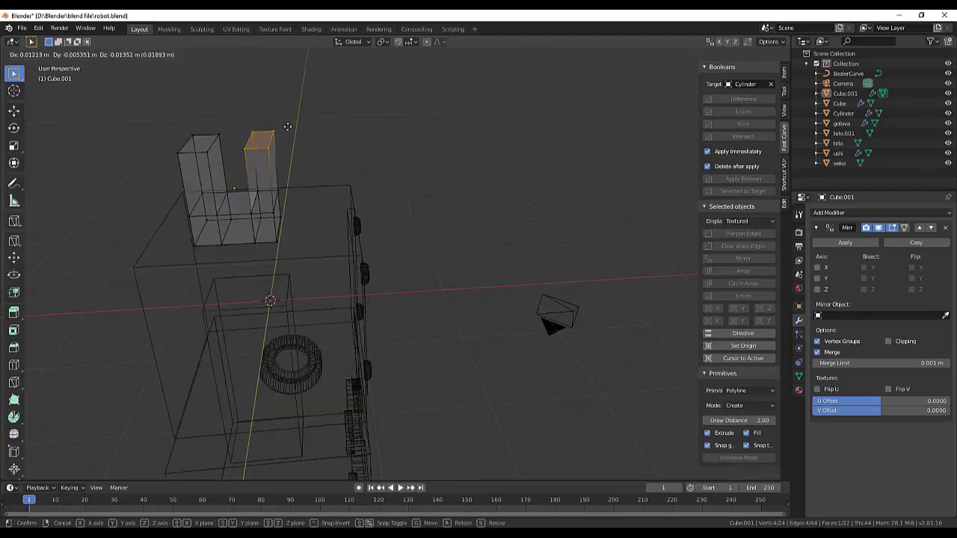
key(z)
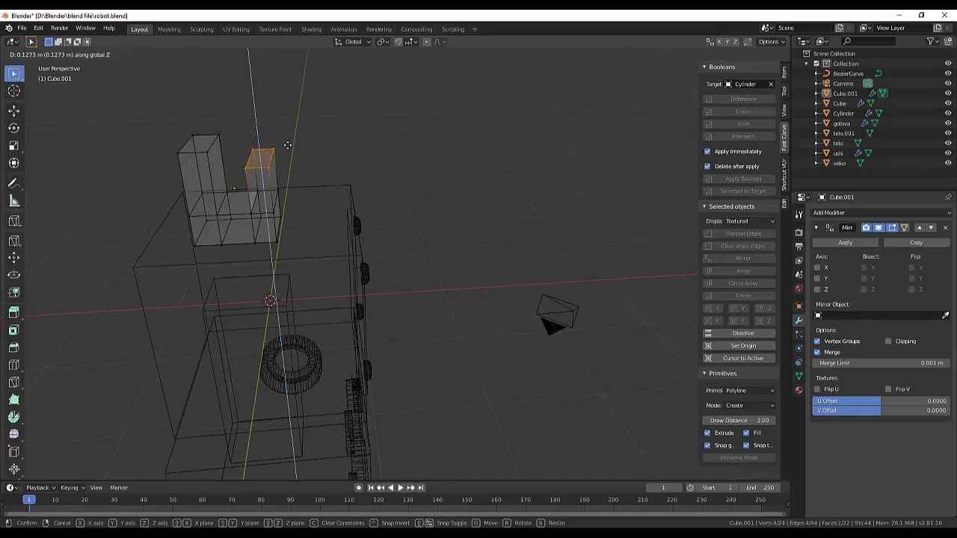
click(287, 144)
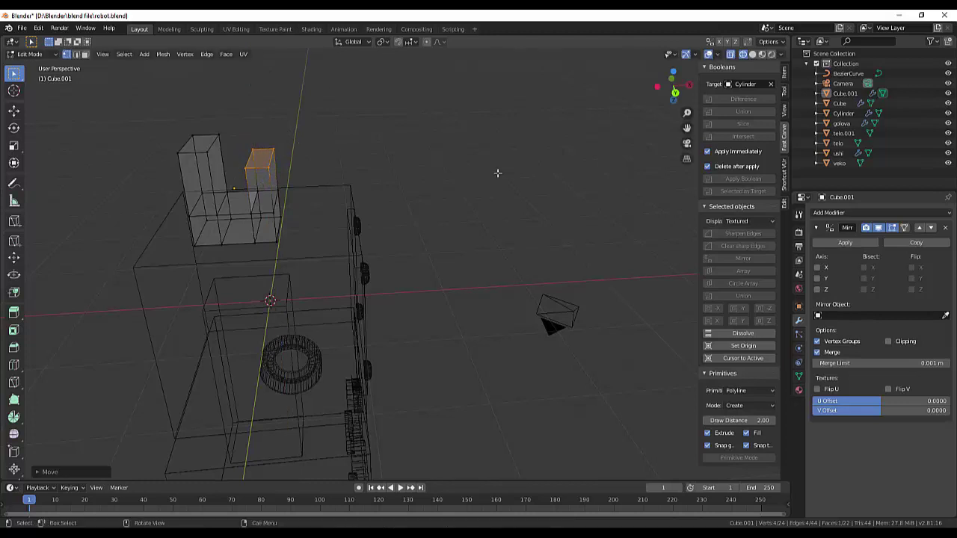
Return to solid shading and turn the view to face the robot front-on
click(752, 54)
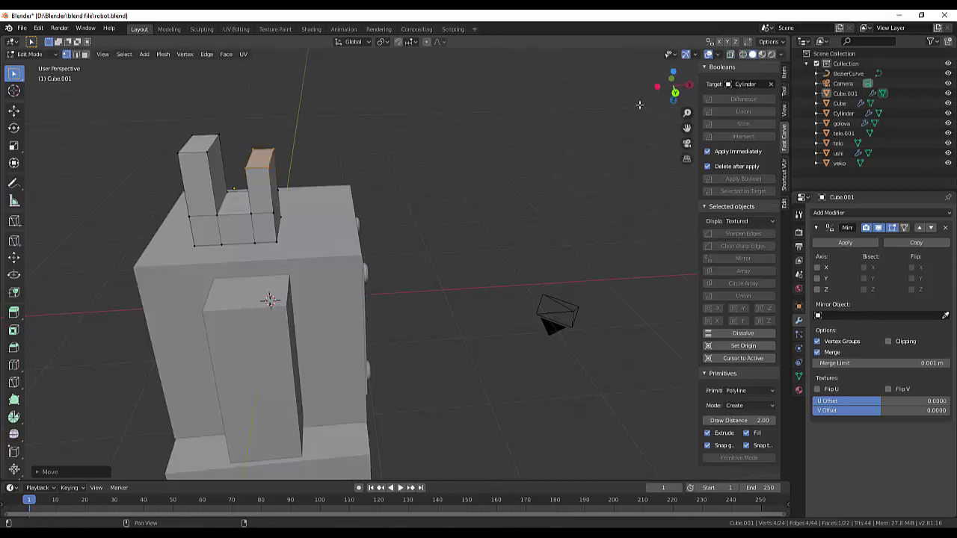
mouse_move(553, 135)
middle_down()
mouse_move(587, 163)
mouse_move(609, 145)
mouse_move(606, 105)
mouse_move(587, 116)
mouse_move(553, 100)
mouse_move(478, 100)
mouse_move(471, 82)
mouse_move(469, 451)
mouse_move(483, 397)
mouse_move(410, 390)
mouse_move(426, 359)
mouse_move(431, 279)
mouse_move(474, 284)
middle_up()
scroll(474, 284, down, 3)
mouse_move(451, 358)
middle_down()
mouse_move(483, 314)
mouse_move(413, 304)
mouse_move(284, 309)
mouse_move(262, 241)
mouse_move(313, 334)
middle_up()
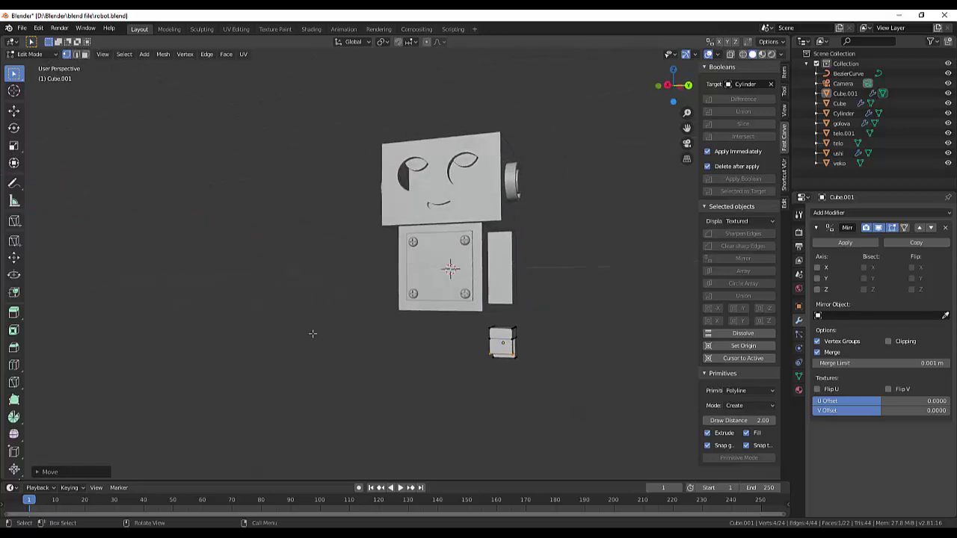
Back in Object Mode, rotate the U-shaped leg piece about the vertical axis
click(30, 54)
click(33, 66)
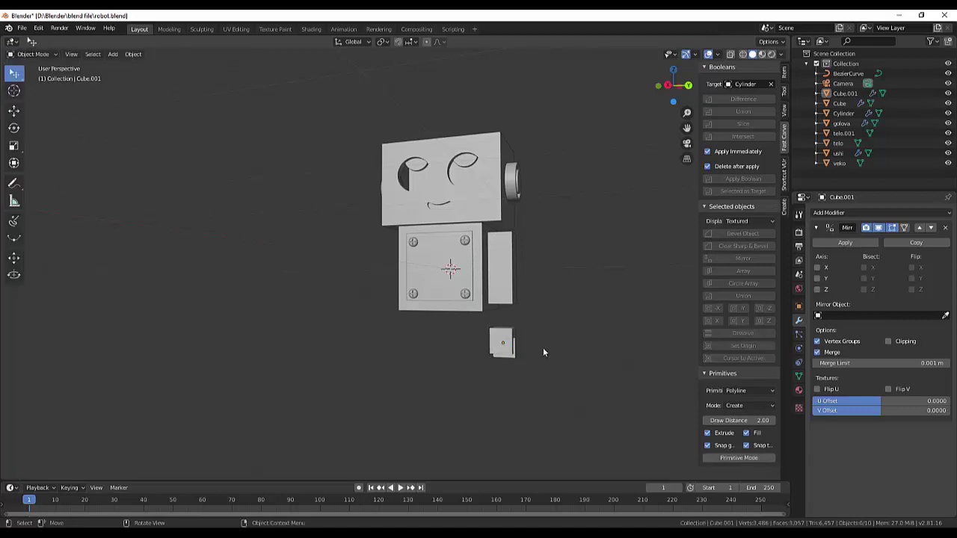
click(506, 344)
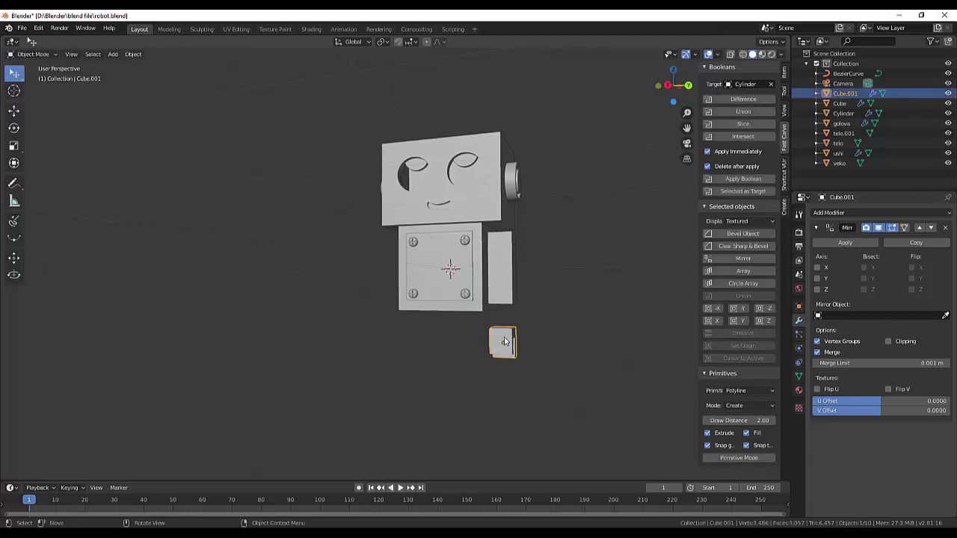
click(13, 128)
drag(515, 345, 359, 344)
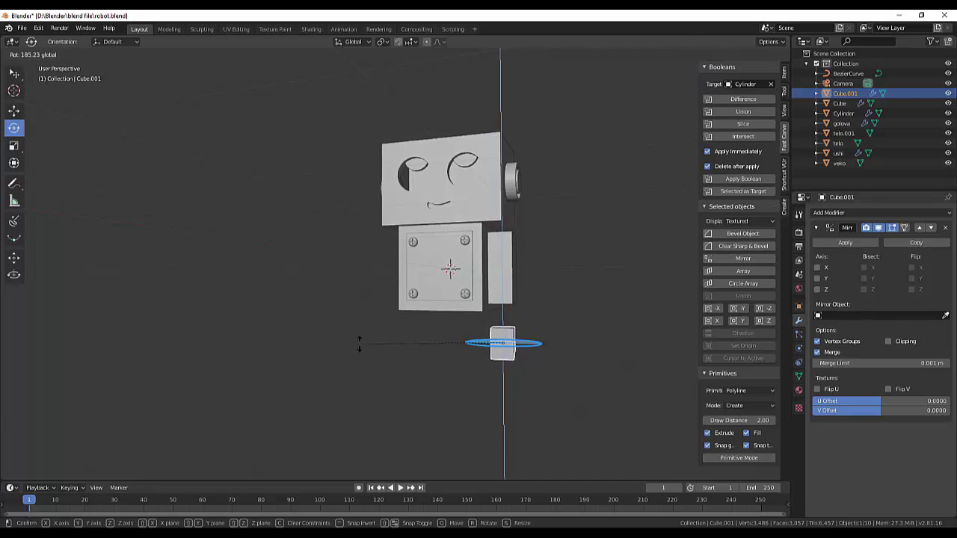
text(90)
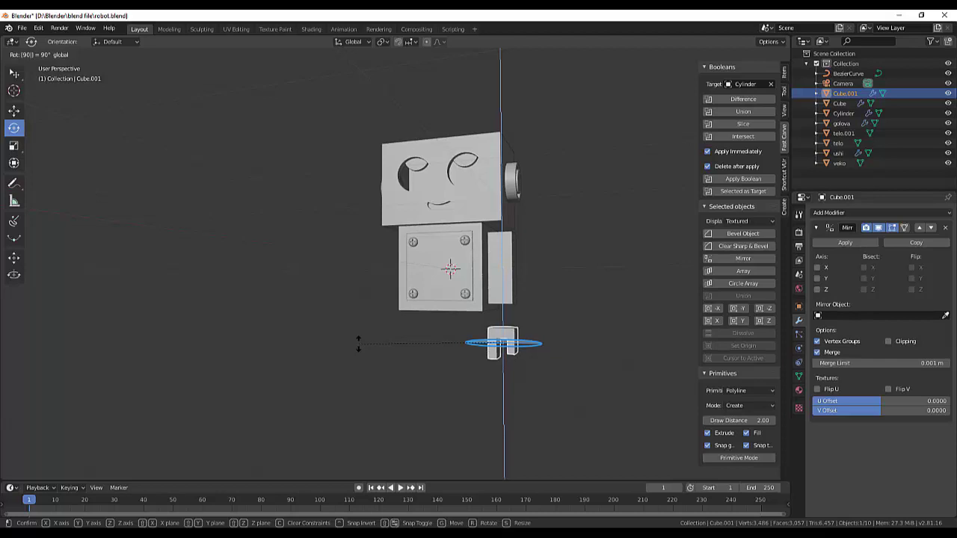
text(18)
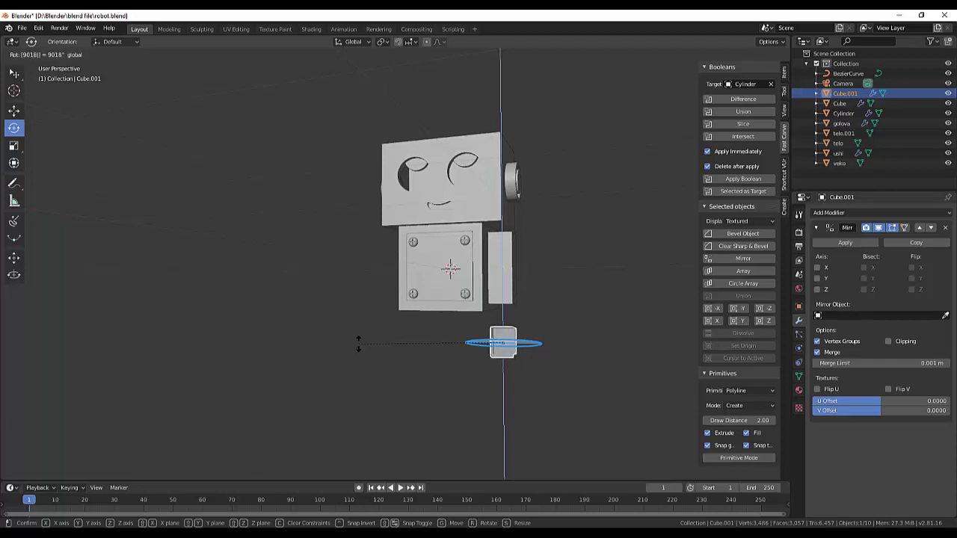
text(0)
key(Return)
click(581, 421)
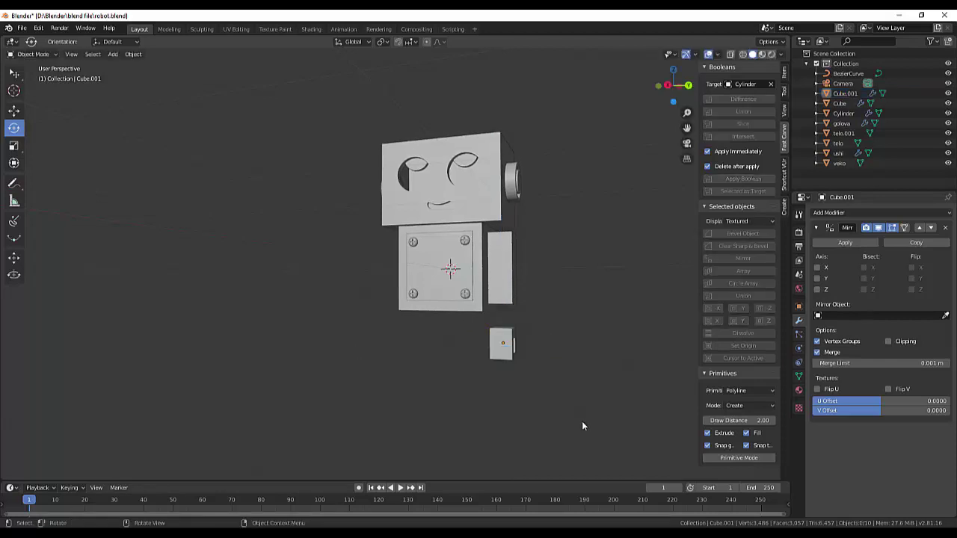
Raise the leg piece about 0.42 m along Z to sit under the body
middle_drag(586, 369, 479, 331)
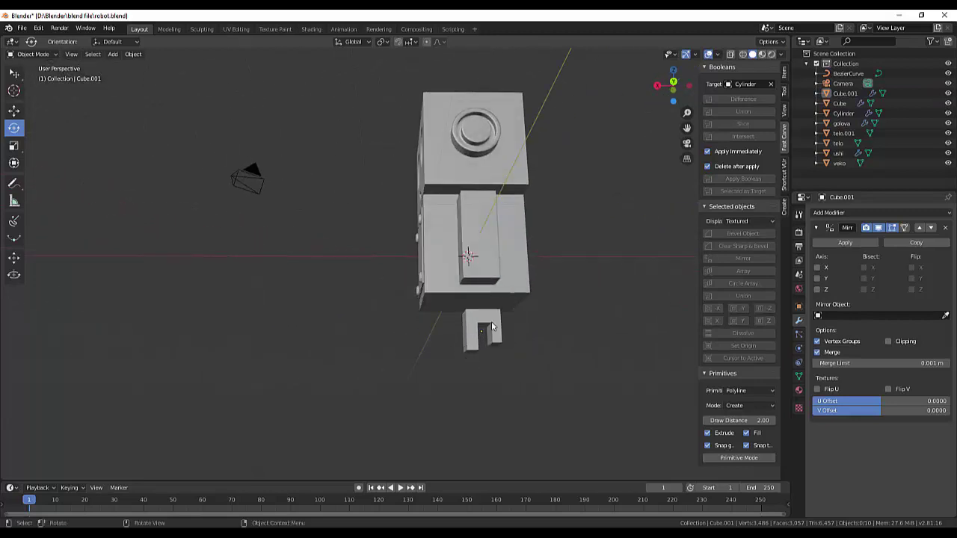
click(484, 322)
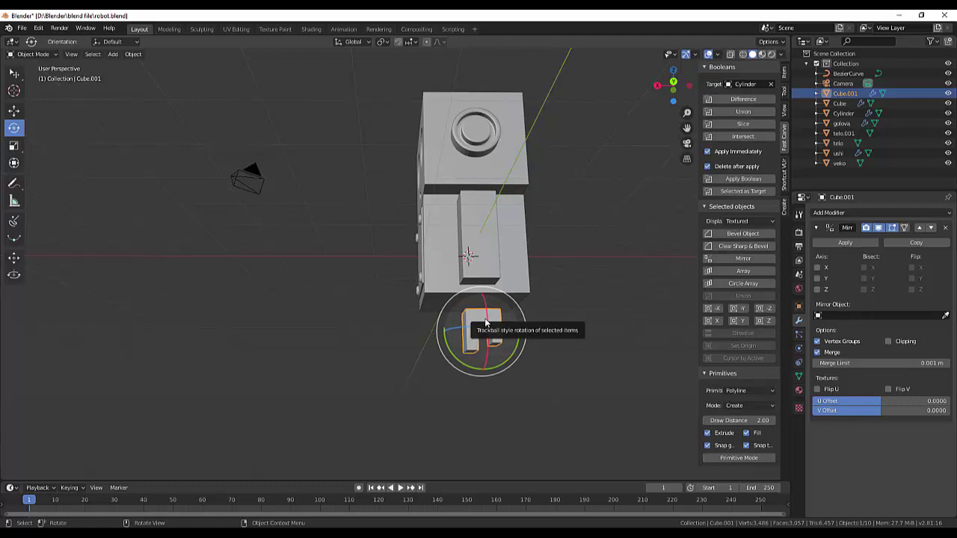
key(g)
key(z)
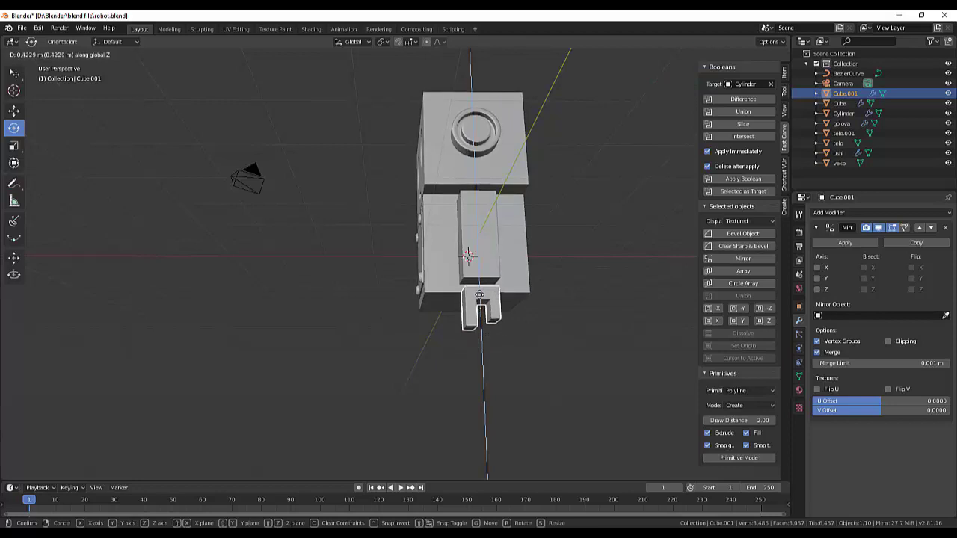
click(479, 288)
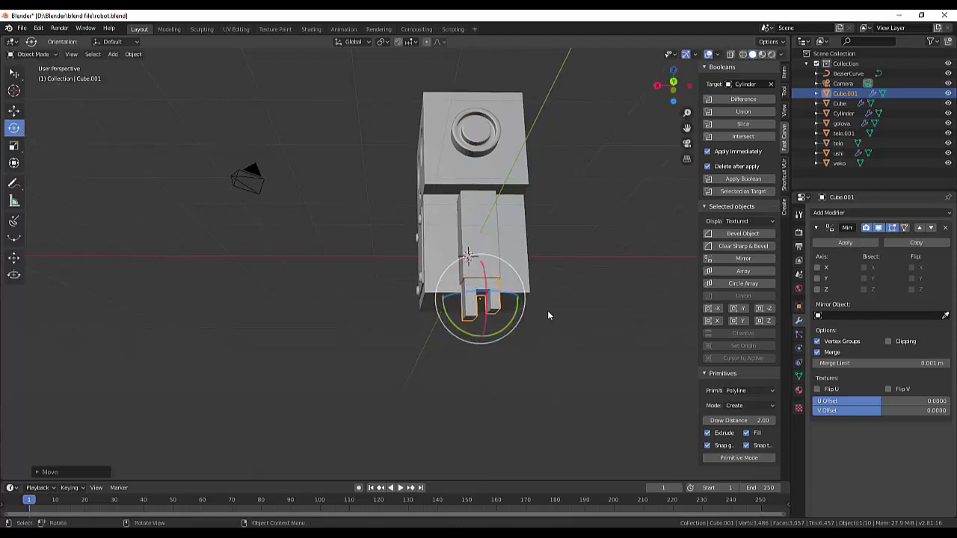
Scale the leg piece uniformly down to about 0.862
mouse_move(547, 310)
middle_down()
mouse_move(613, 310)
mouse_move(564, 332)
middle_up()
scroll(563, 332, up, 1)
scroll(583, 340, up, 2)
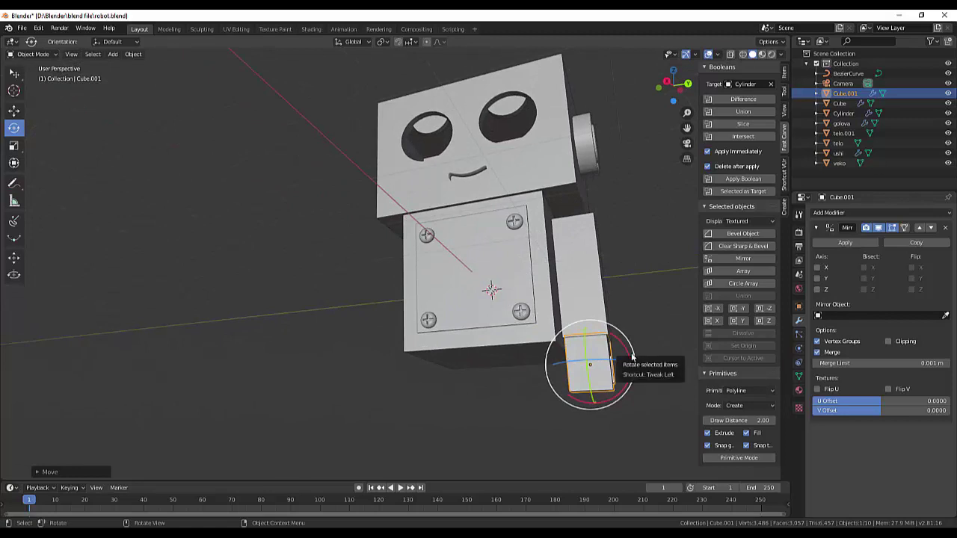
key(s)
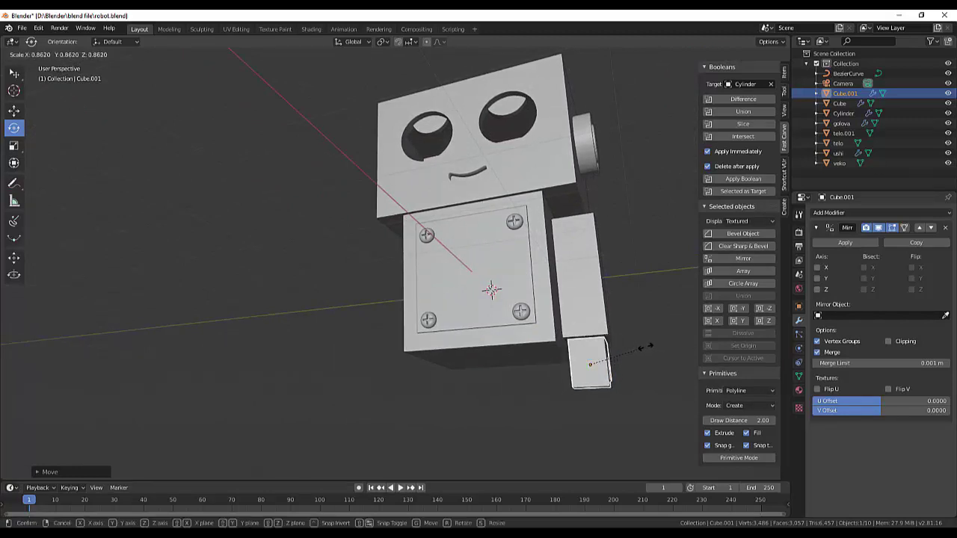
click(647, 346)
middle_drag(648, 334, 555, 352)
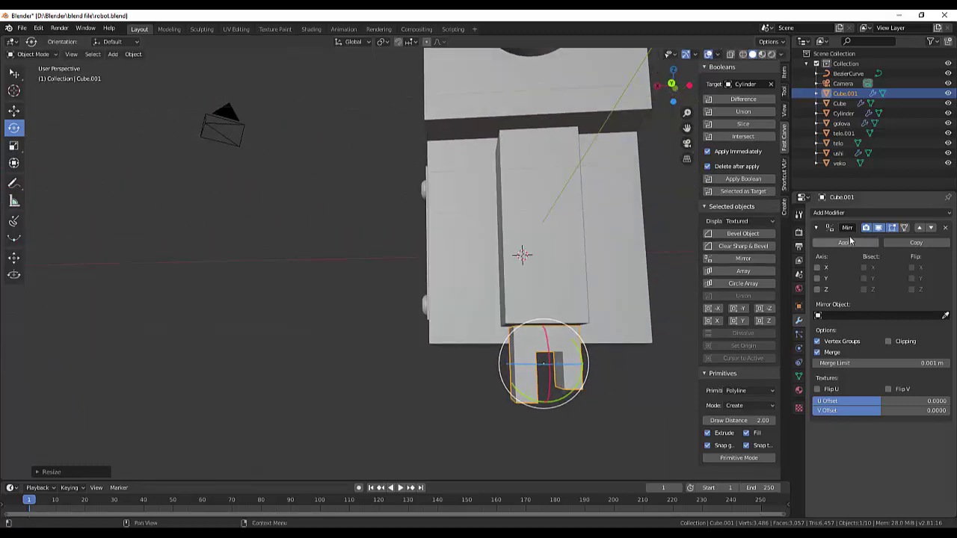
Give Cube.001 a Bevel modifier with 0.023 m width and 3 segments
click(838, 216)
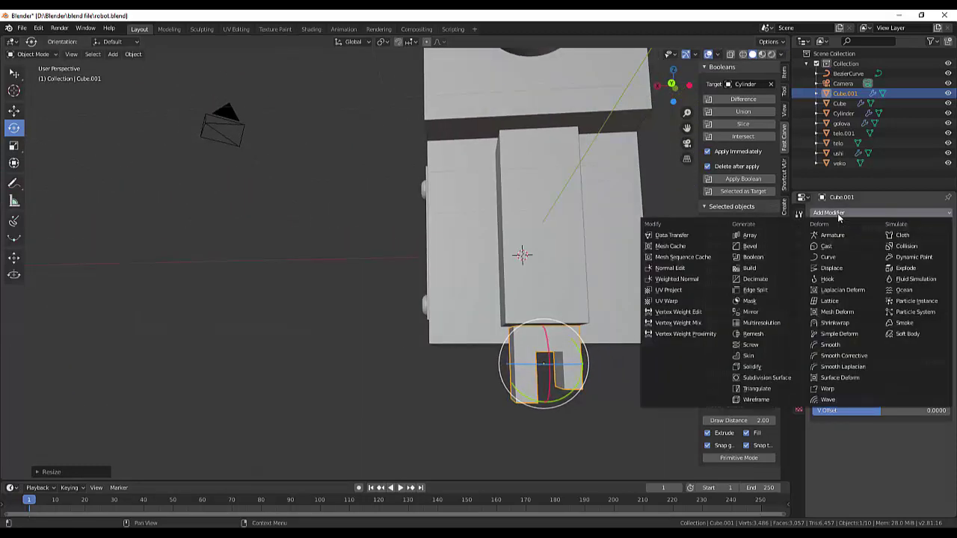
click(741, 247)
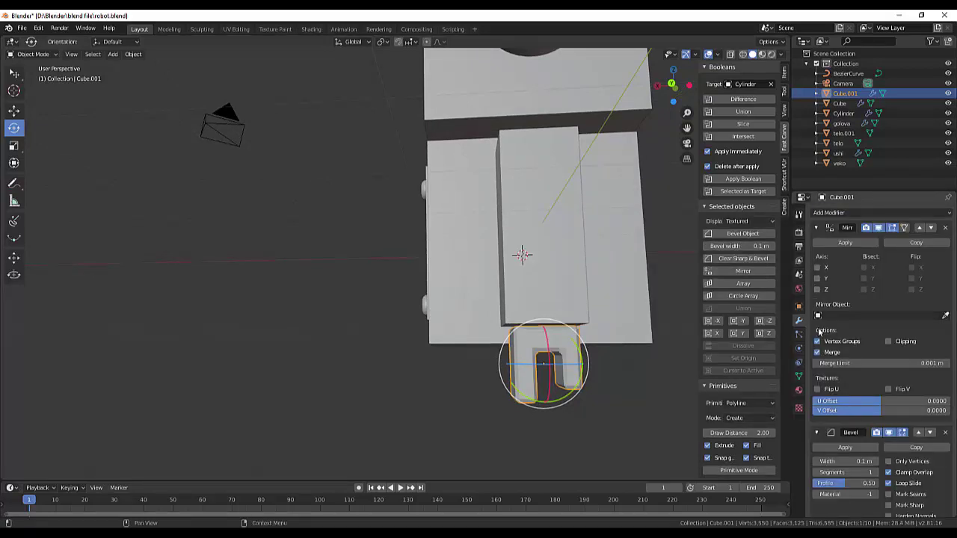
click(863, 461)
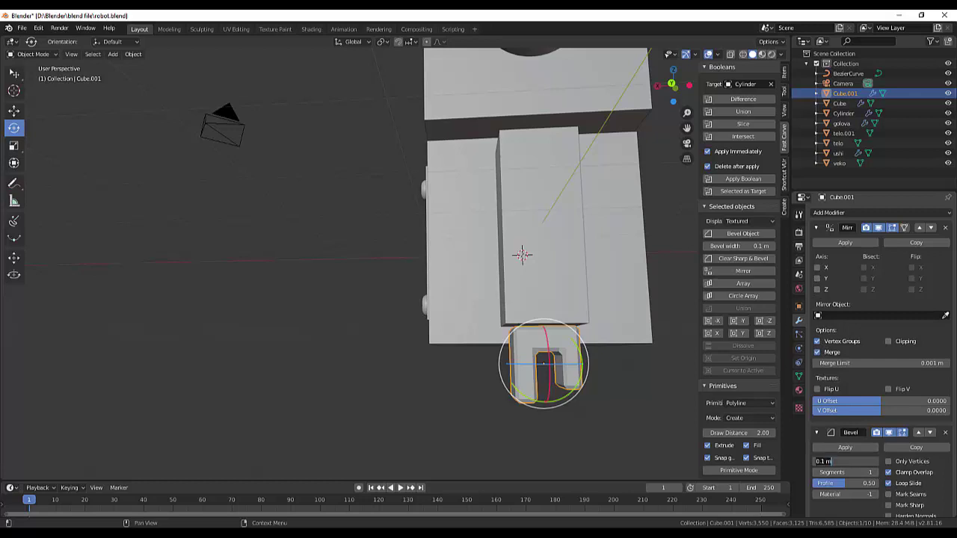
text(0)
key(Return)
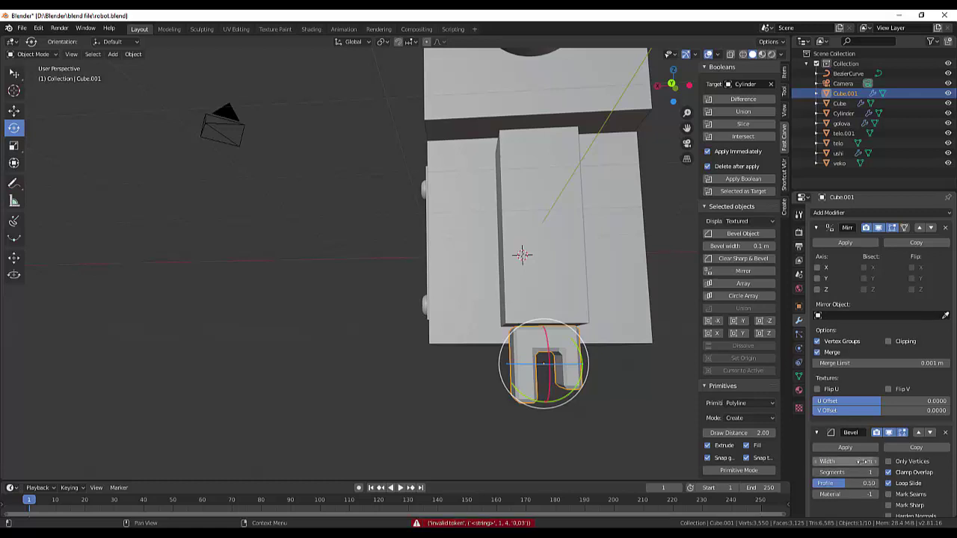
key(Escape)
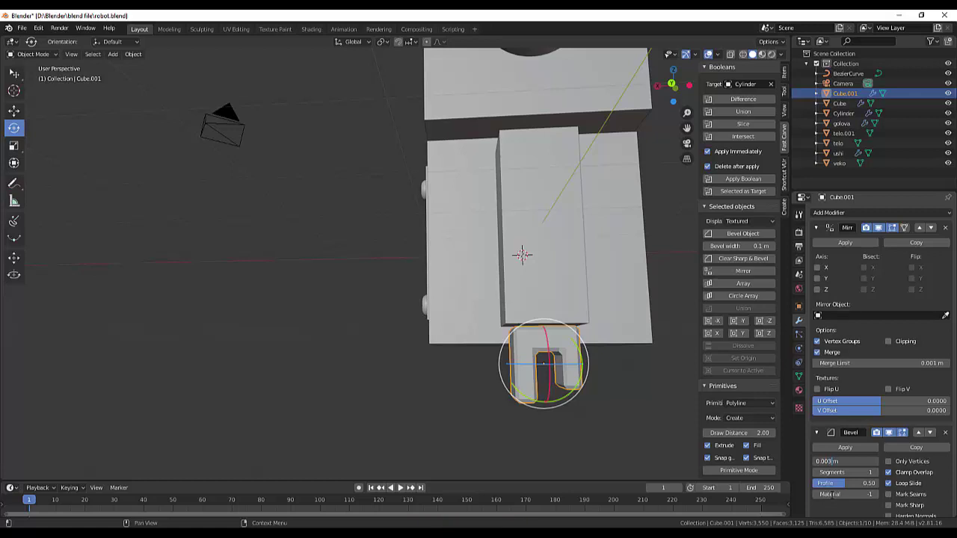
key(Return)
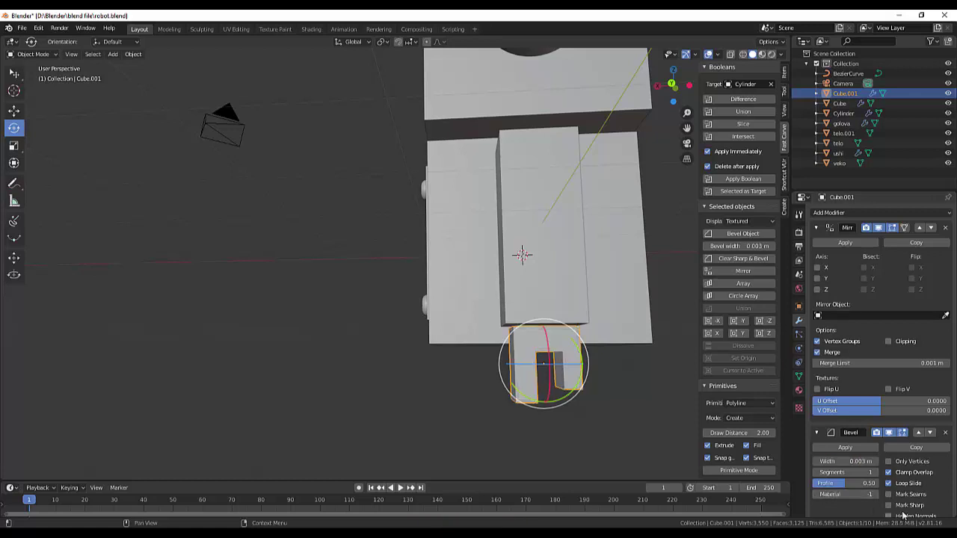
key(BackSpace)
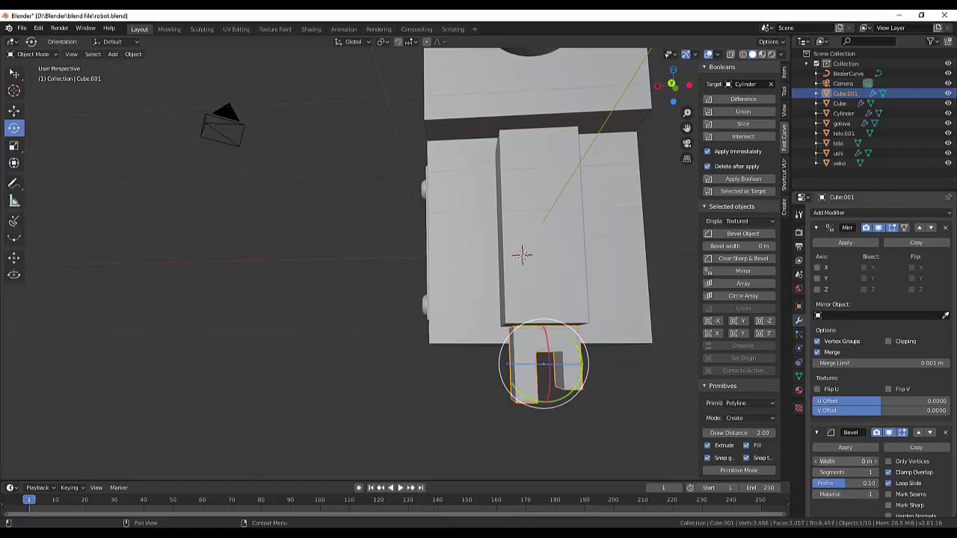
mouse_move(845, 461)
mouse_down()
mouse_move(867, 461)
mouse_move(852, 461)
mouse_move(859, 472)
mouse_up()
Deselect the leg piece, view the robot's front and select the tall side block
click(638, 452)
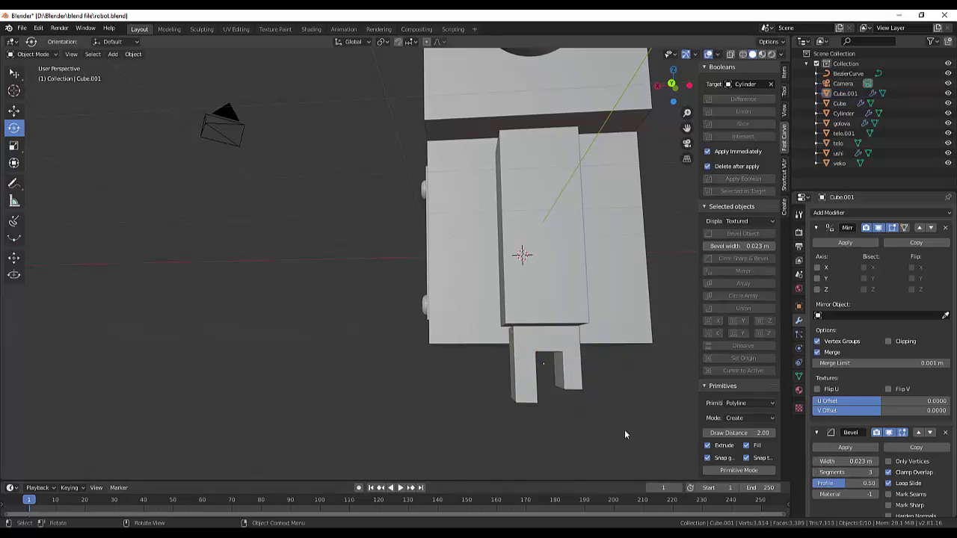
mouse_move(624, 432)
middle_down()
mouse_move(664, 434)
mouse_move(652, 431)
middle_up()
scroll(663, 435, up, 2)
scroll(660, 434, up, 2)
click(688, 251)
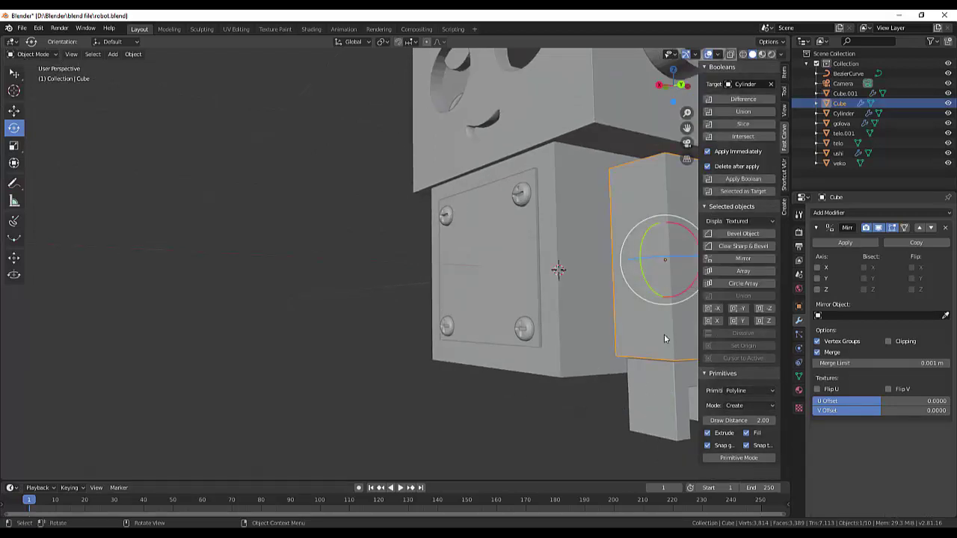
Add a Bevel modifier to the tall Cube block with 0.04 m width and 3 segments
mouse_move(682, 272)
middle_down()
mouse_move(518, 272)
mouse_move(453, 356)
mouse_move(457, 365)
middle_up()
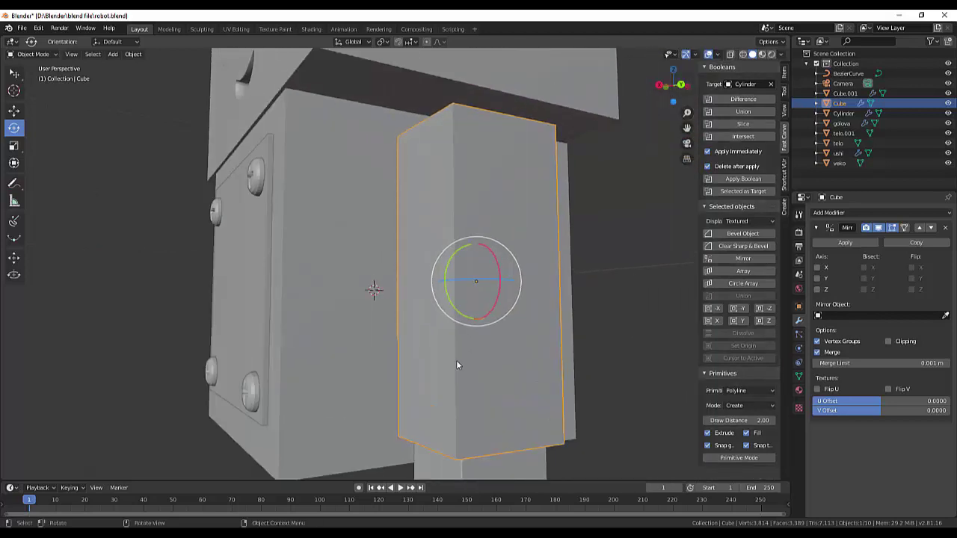
scroll(457, 364, up, 2)
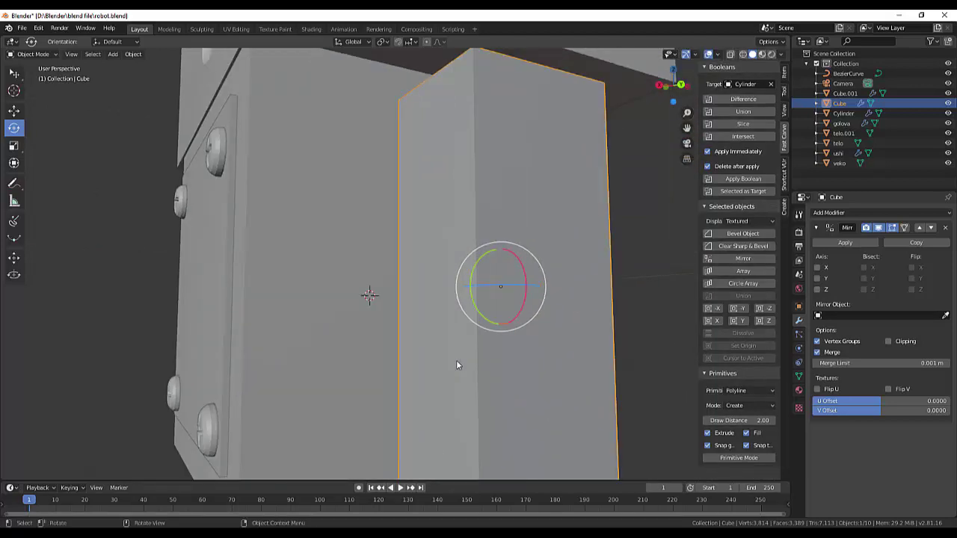
click(836, 213)
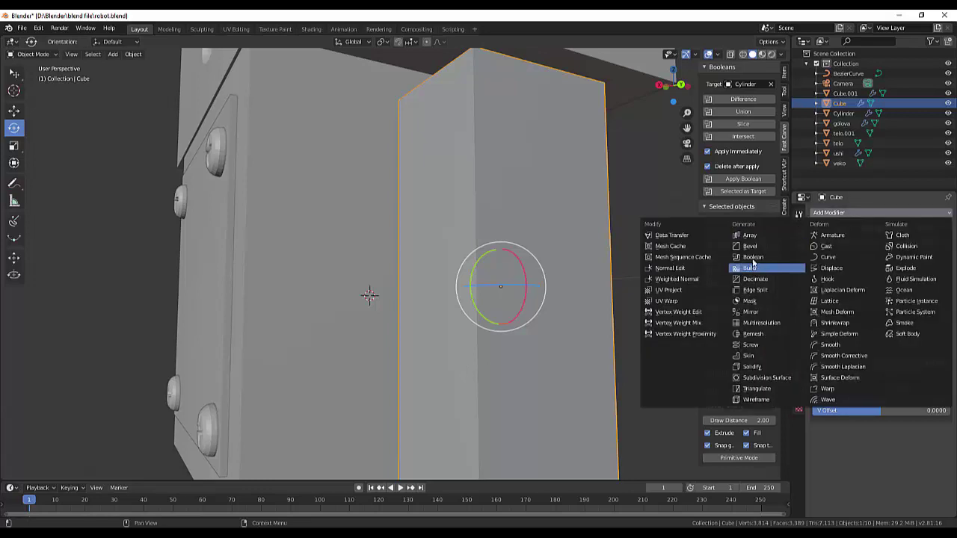
click(752, 246)
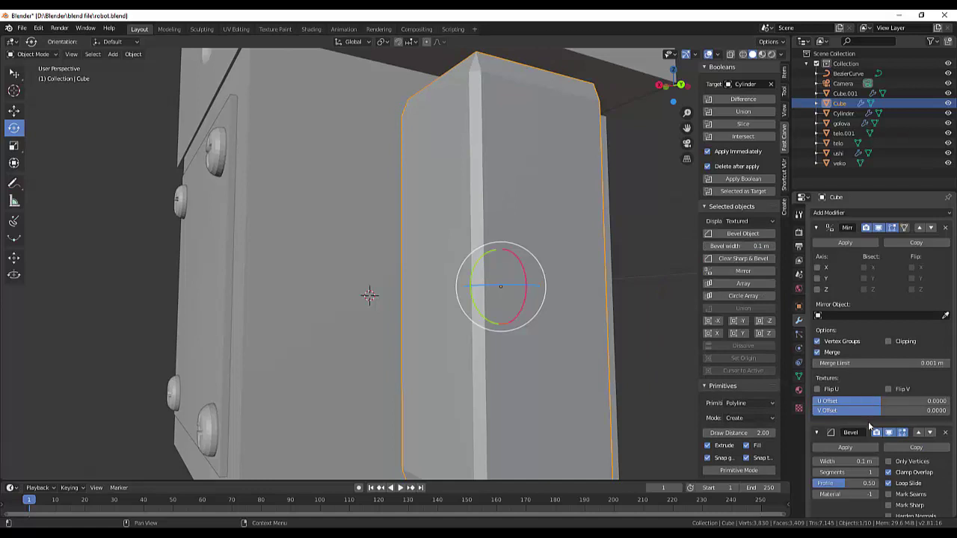
drag(861, 461, 841, 461)
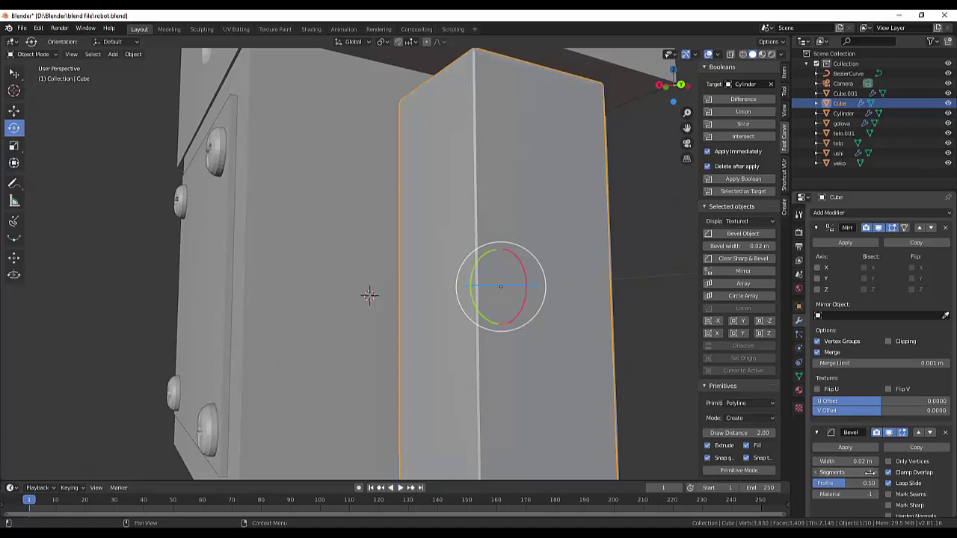
drag(845, 471, 858, 472)
click(863, 462)
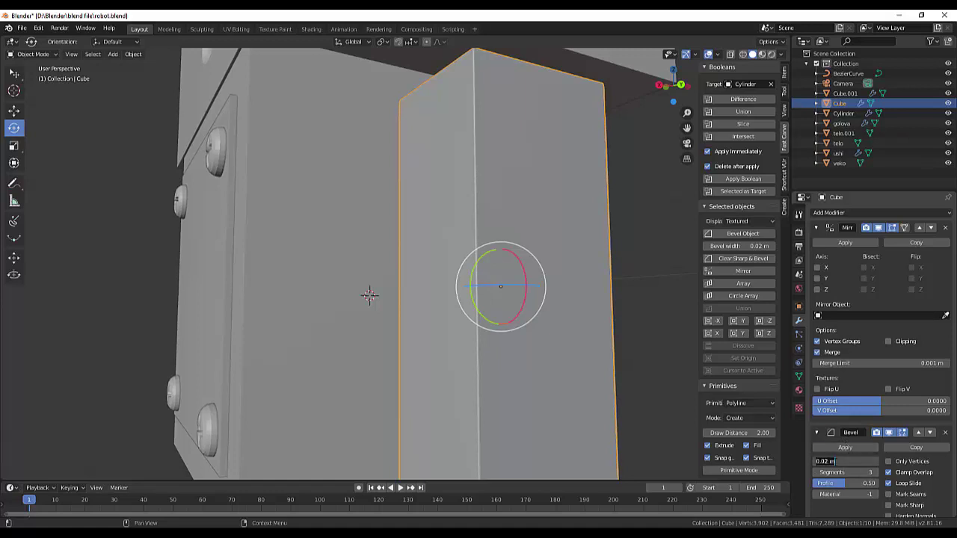
click(825, 461)
text(4)
key(Return)
scroll(680, 376, down, 5)
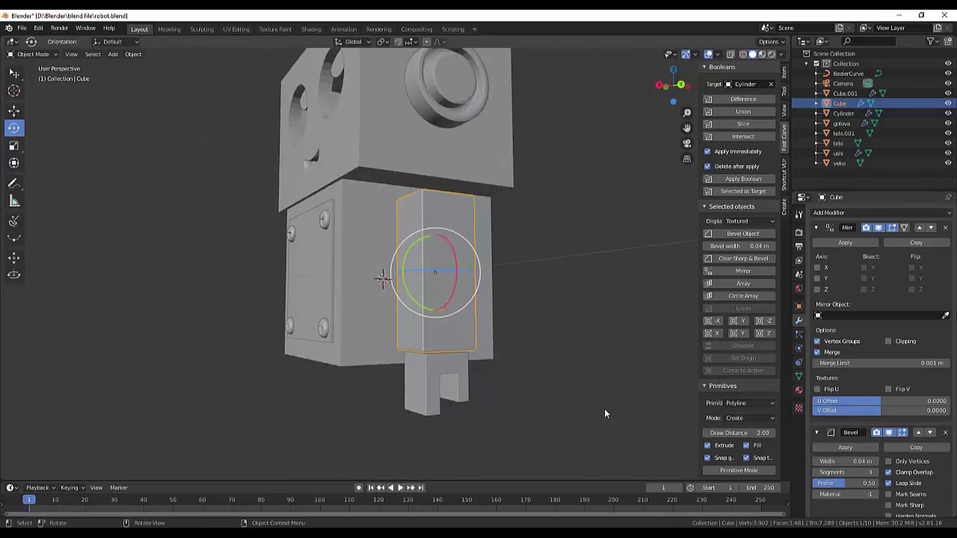
mouse_move(604, 414)
middle_down()
mouse_move(679, 404)
mouse_move(667, 392)
mouse_move(579, 432)
mouse_move(583, 416)
mouse_move(678, 395)
mouse_move(612, 401)
mouse_move(571, 420)
mouse_move(590, 398)
middle_up()
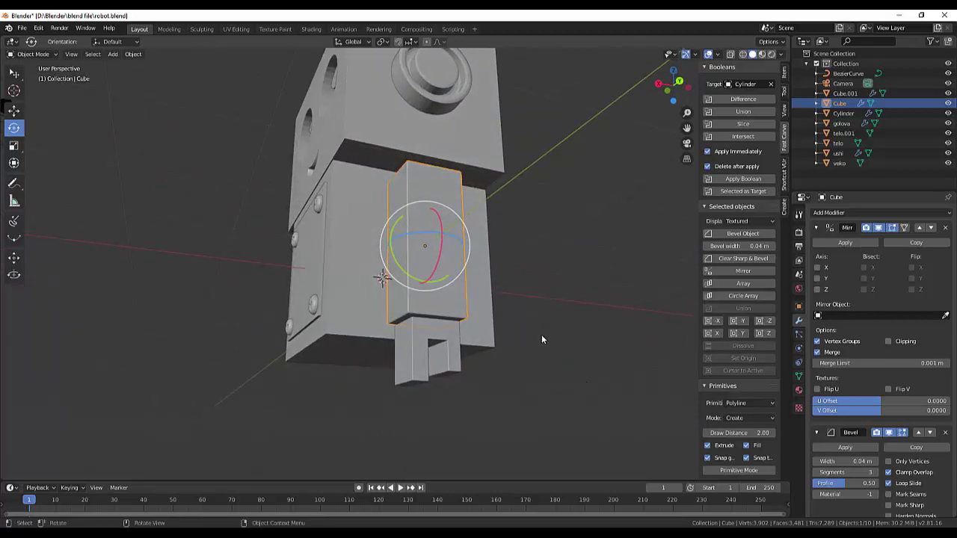
middle_drag(541, 334, 535, 363)
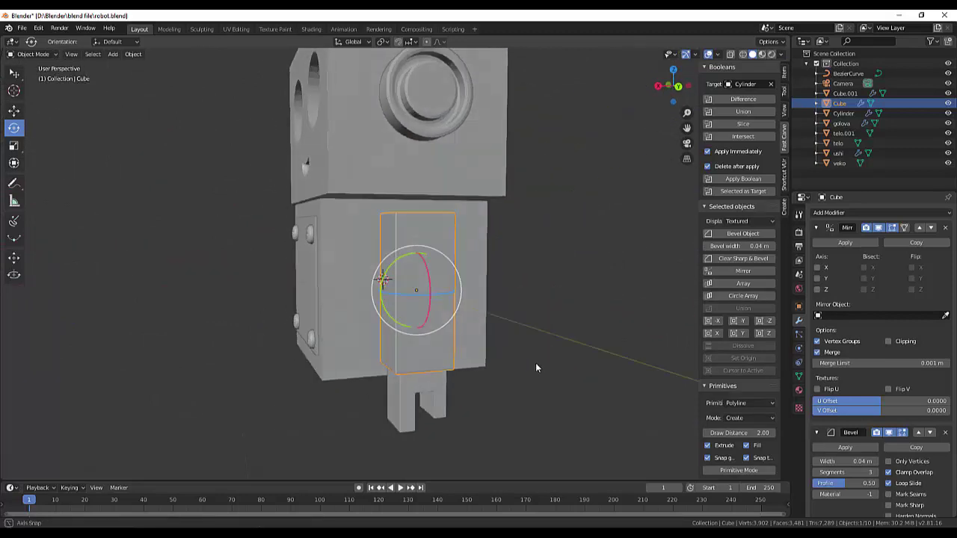
click(426, 138)
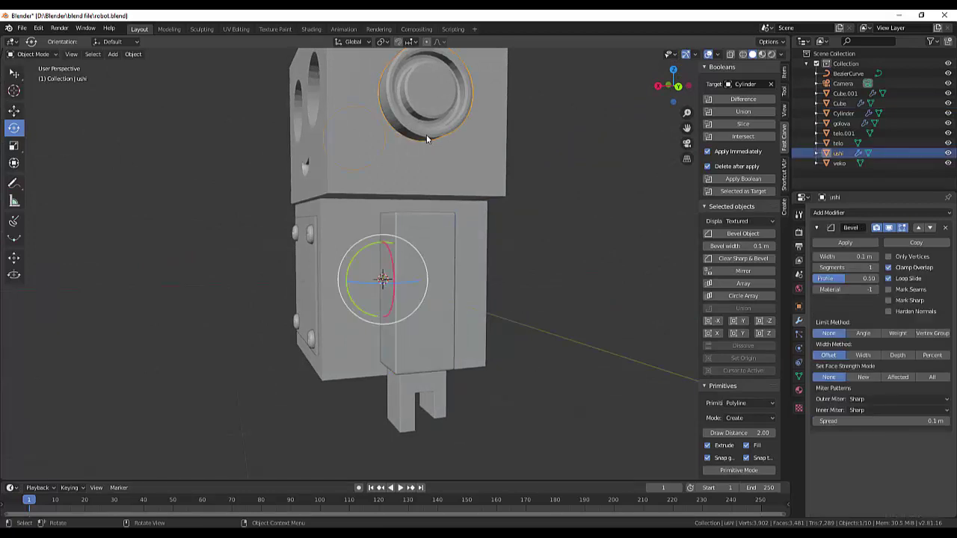
mouse_move(545, 165)
middle_down()
mouse_move(661, 181)
mouse_move(526, 172)
middle_up()
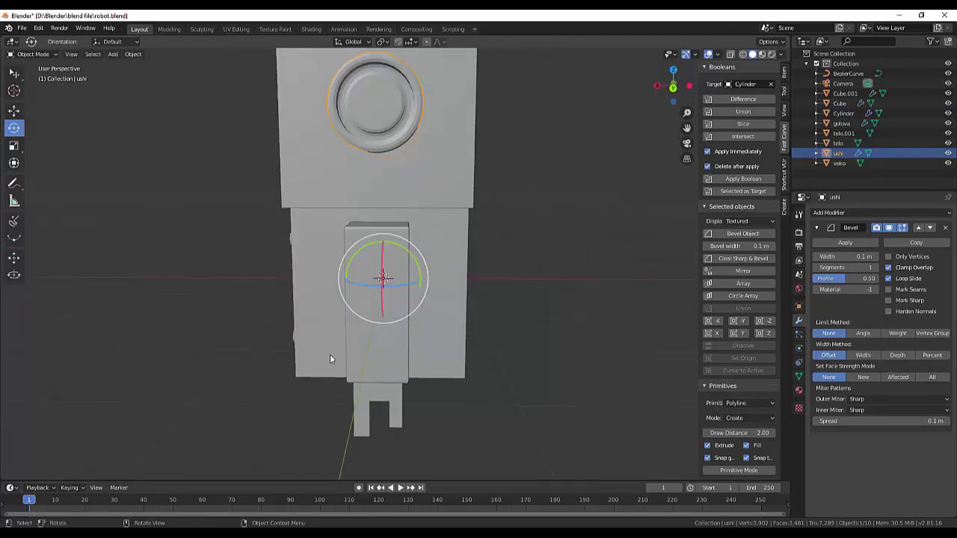
mouse_move(522, 362)
middle_down()
mouse_move(554, 332)
mouse_move(549, 339)
middle_up()
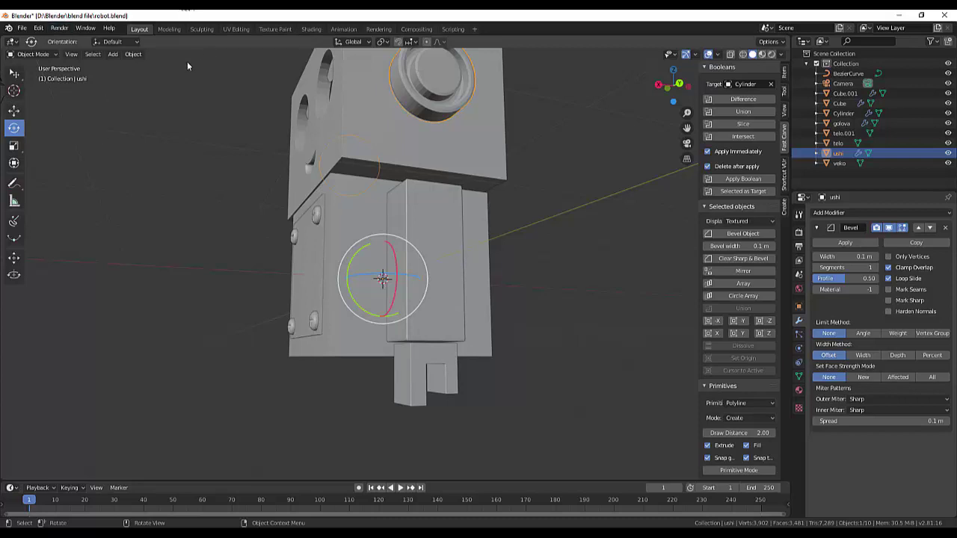
Snap the selection to the 3D cursor, add a cylinder there and turn it around X
key(shift+s)
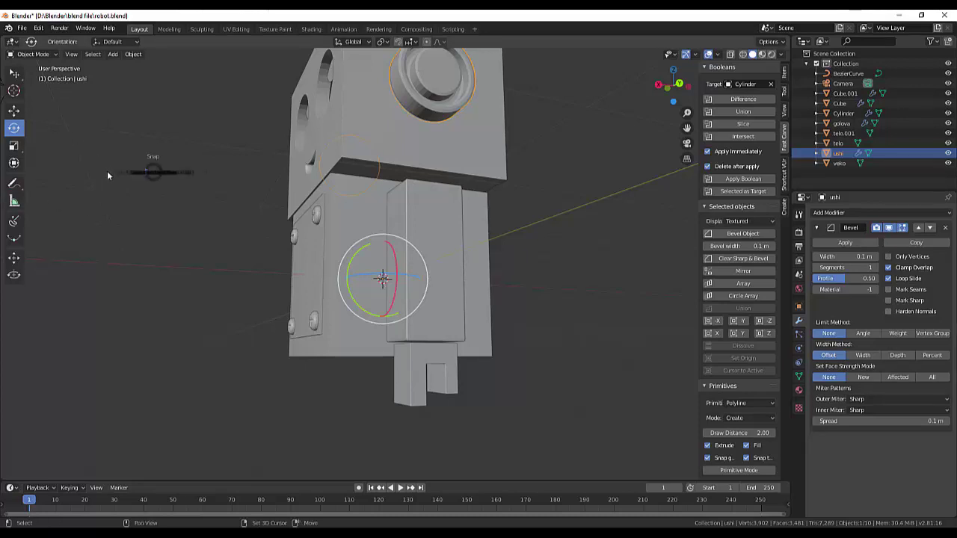
click(126, 85)
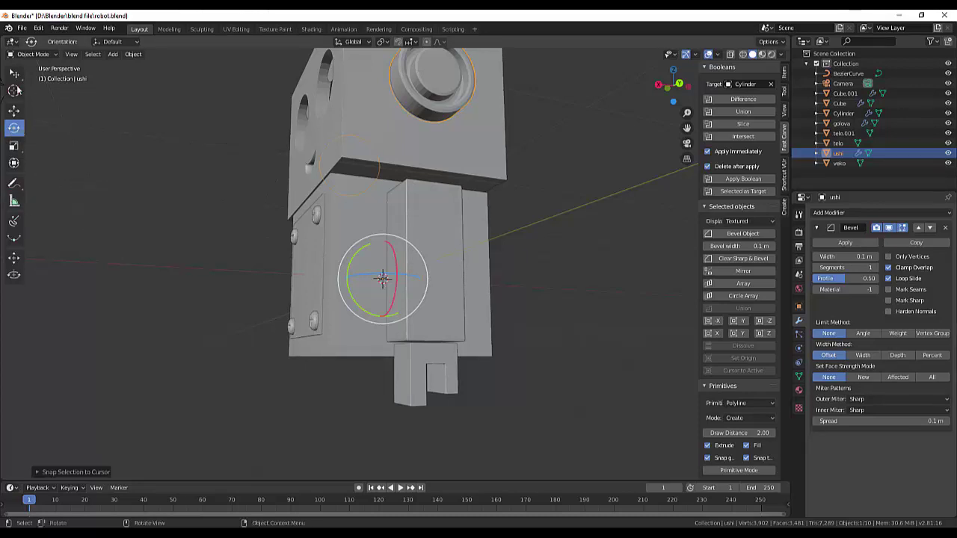
mouse_move(57, 106)
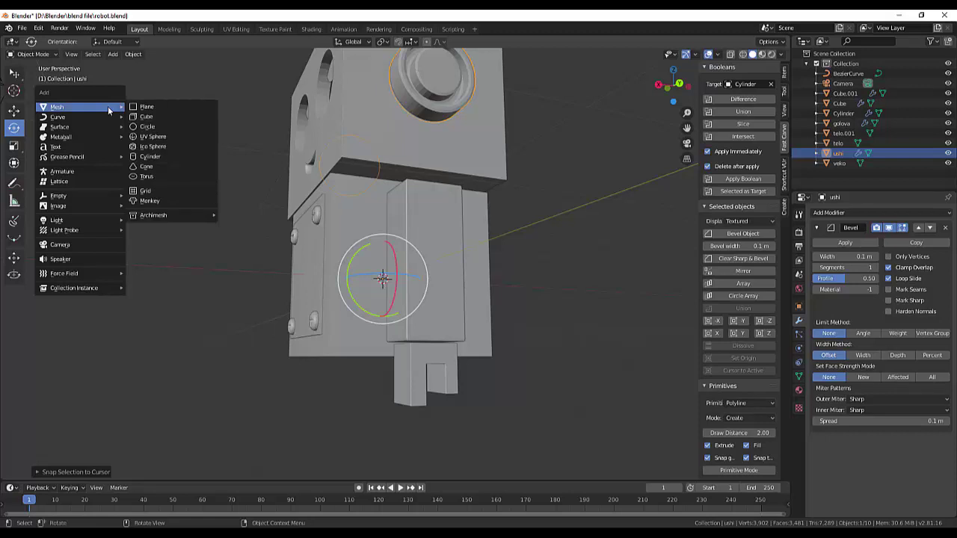
click(155, 157)
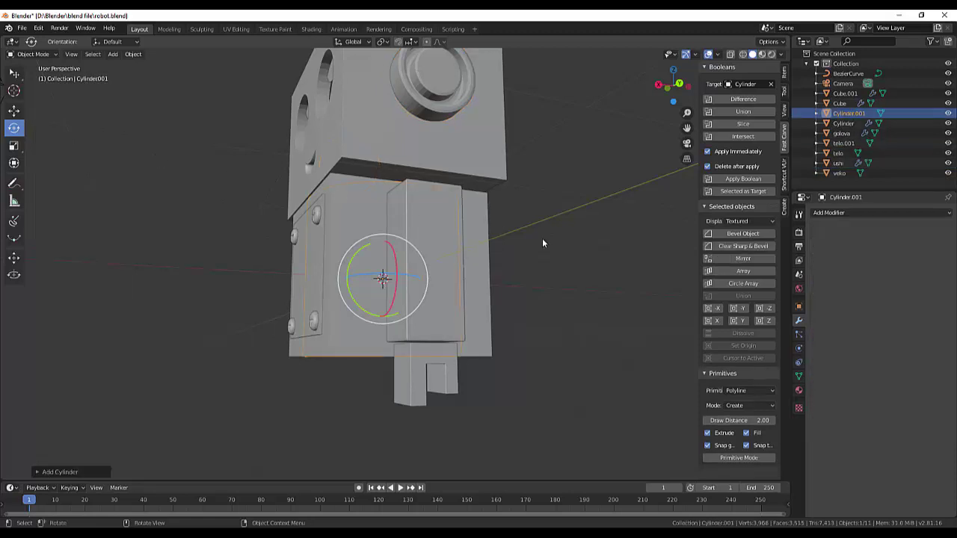
middle_drag(541, 238, 597, 252)
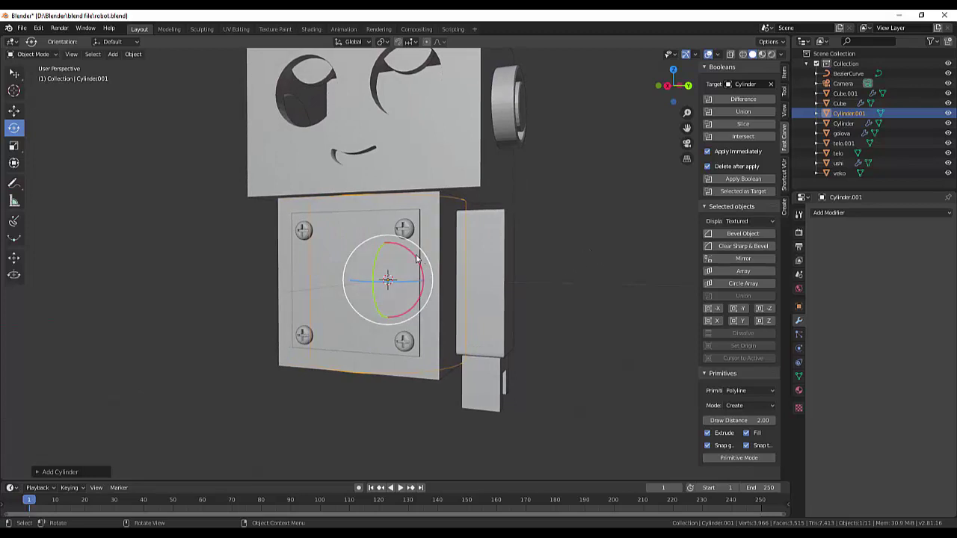
mouse_move(418, 258)
mouse_down()
mouse_move(418, 278)
mouse_move(447, 307)
mouse_up()
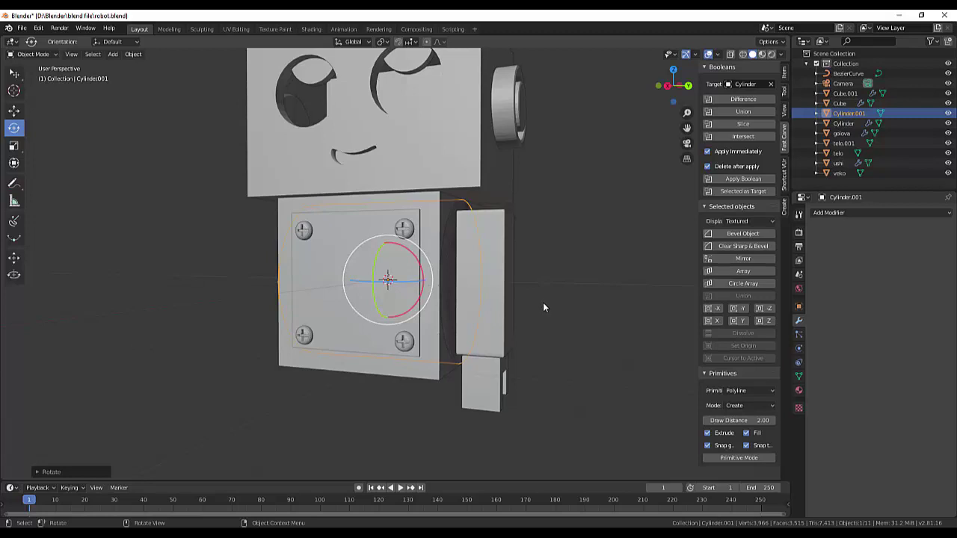
Move the cylinder out along Y beside the body, shrink it to about 0.45, and flatten it along Y
key(g)
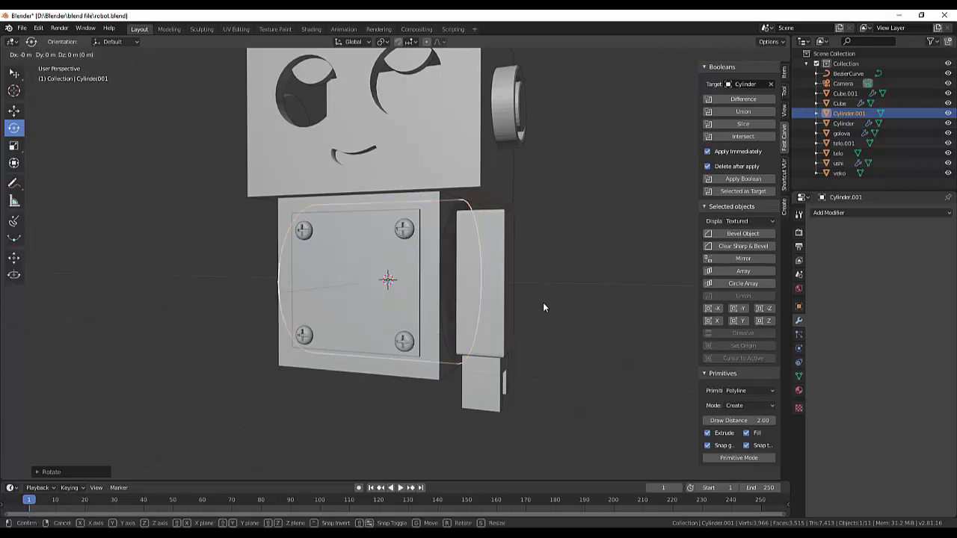
key(y)
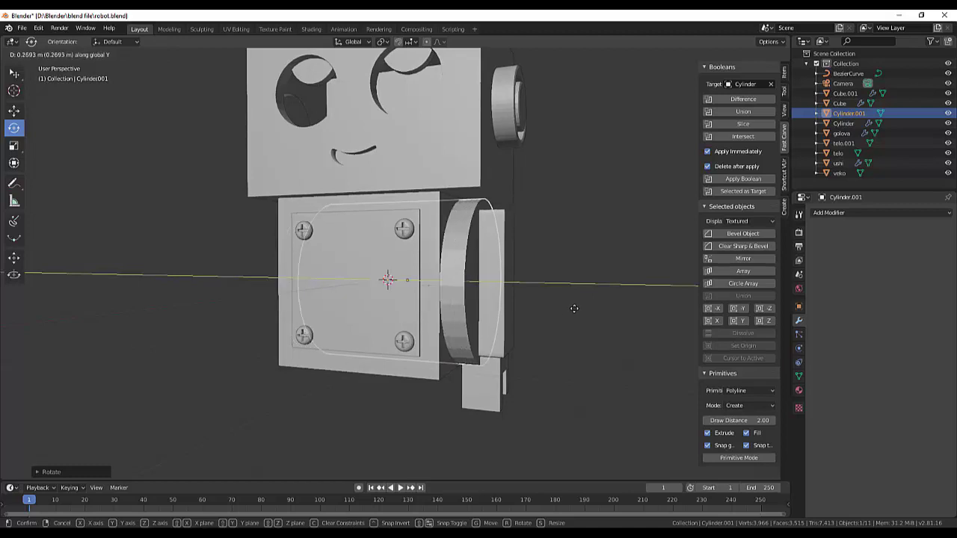
click(2, 335)
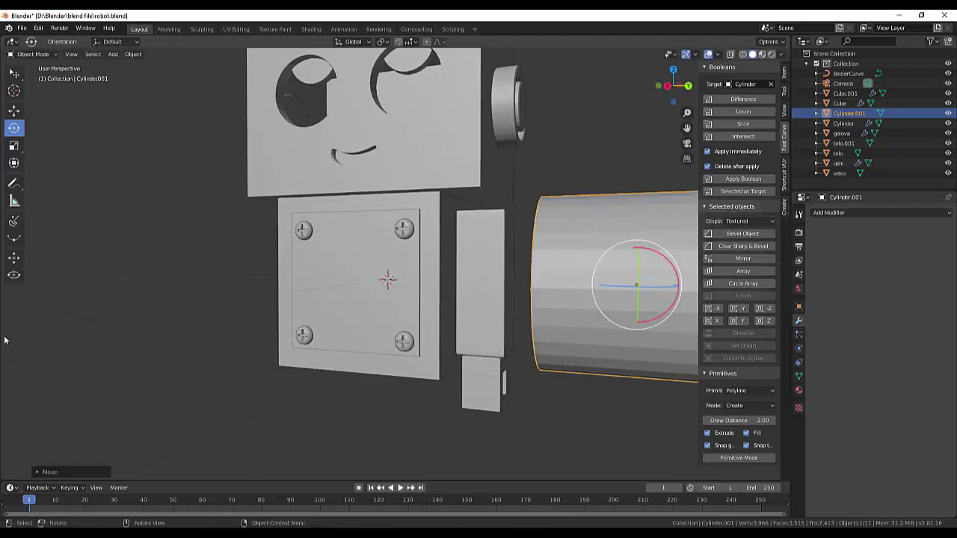
key(s)
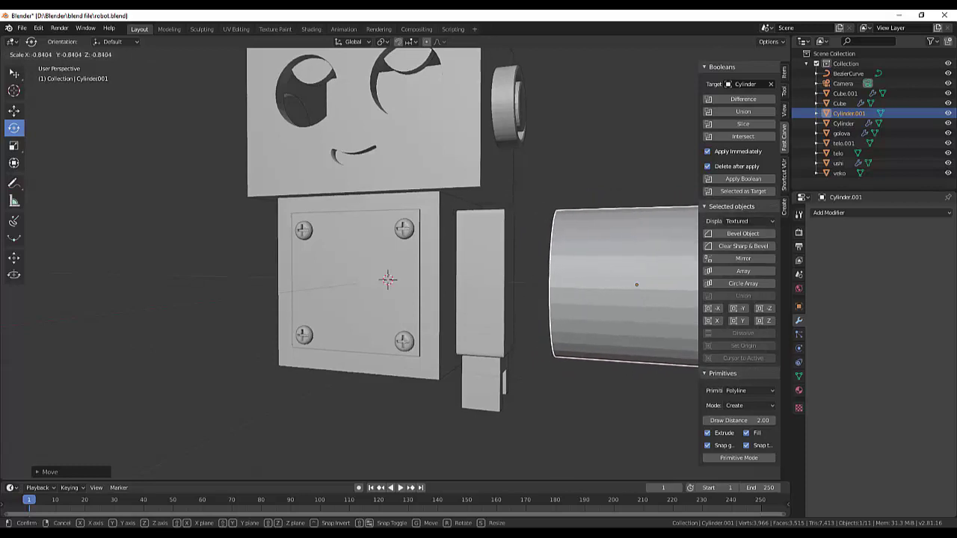
click(4, 295)
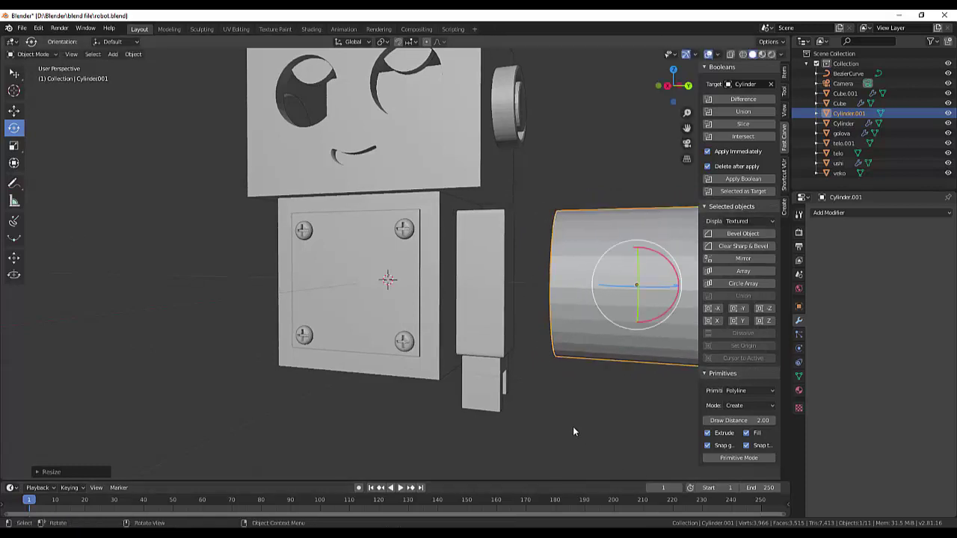
key(s)
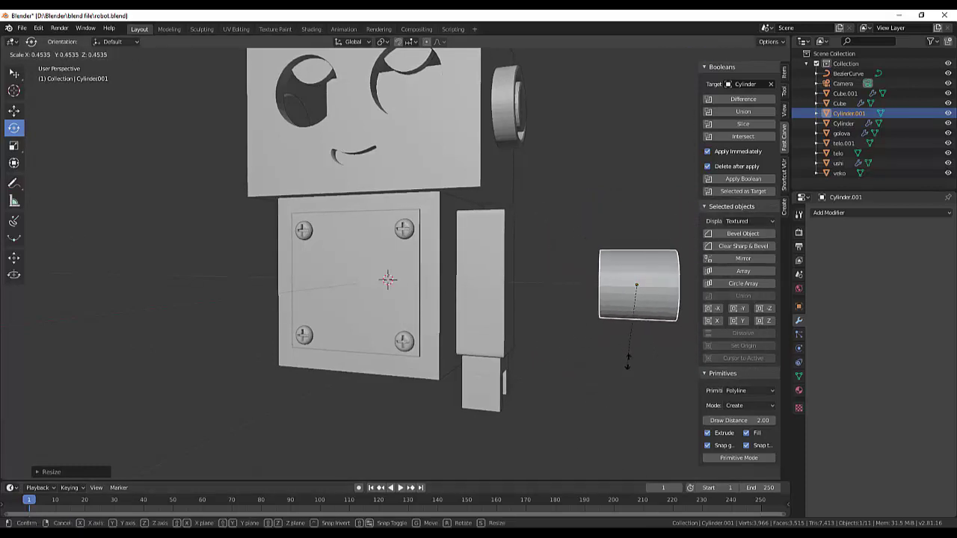
click(640, 344)
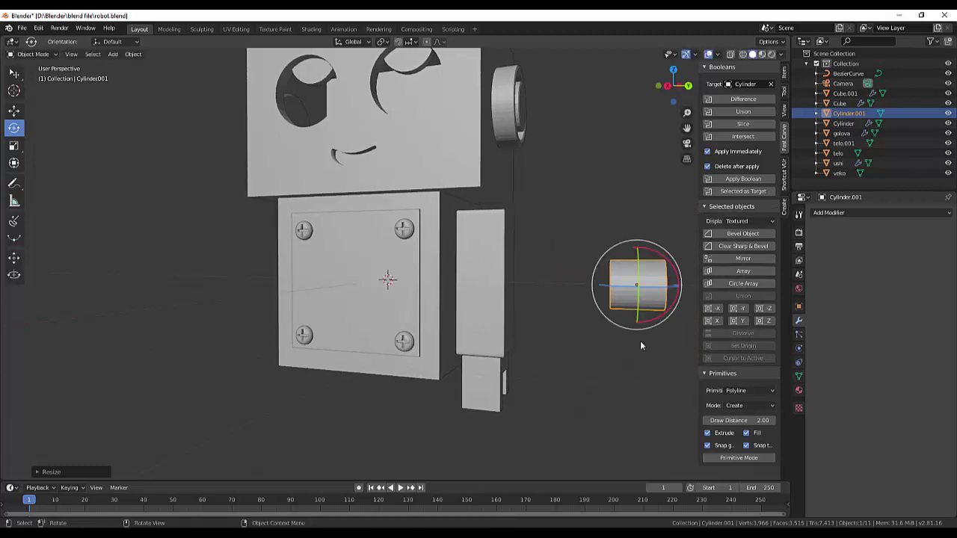
key(s)
key(y)
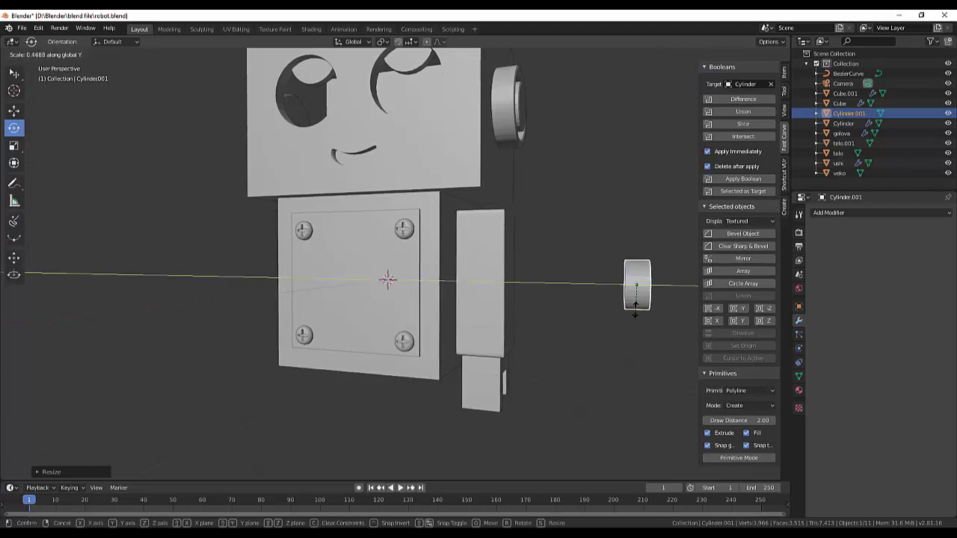
click(637, 299)
middle_drag(644, 336, 569, 333)
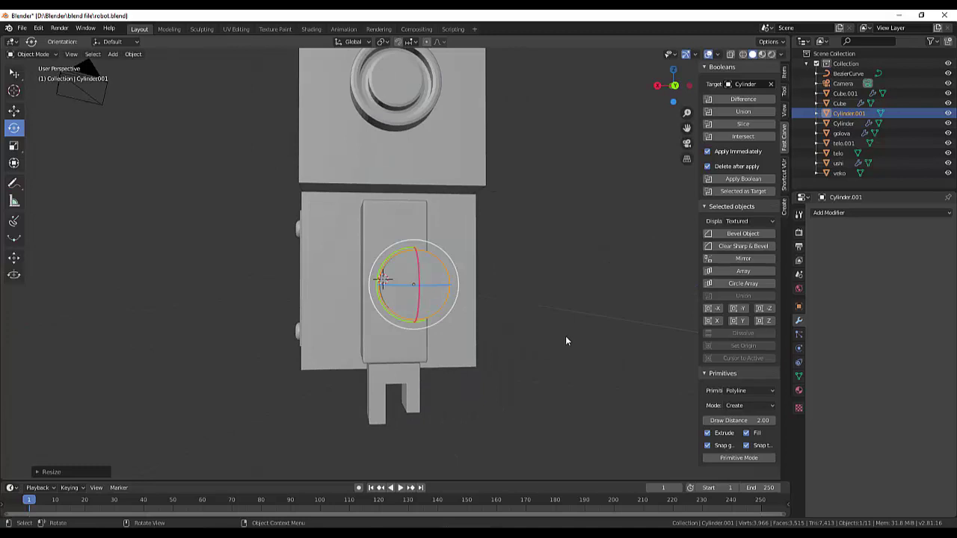
Checking front and back views, move the cylinder down along Z to the bottom of the arm
key(KP_1)
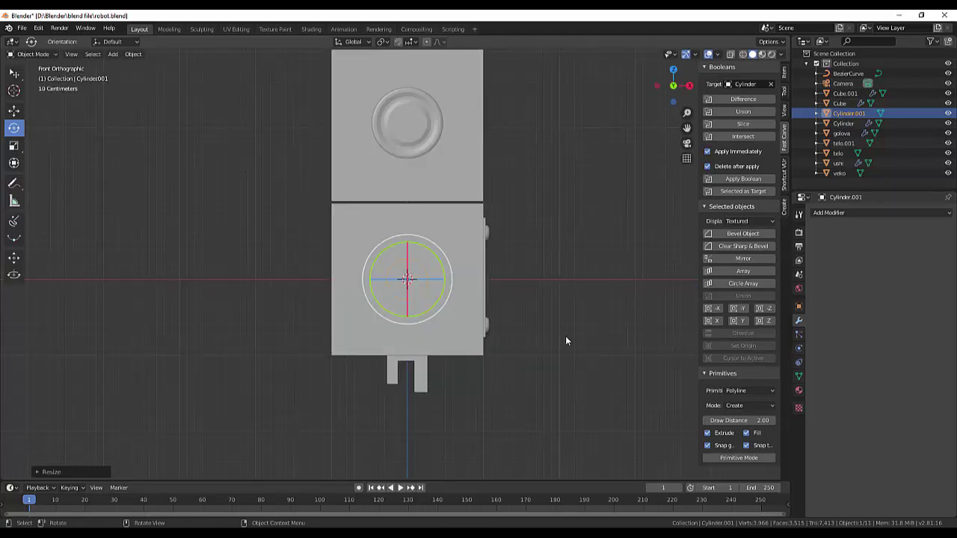
key(ctrl+KP_1)
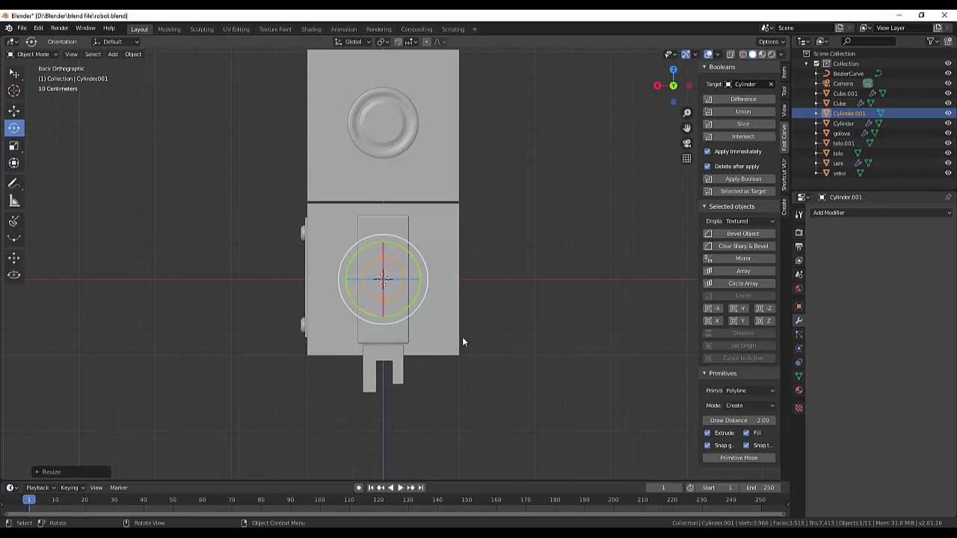
click(13, 73)
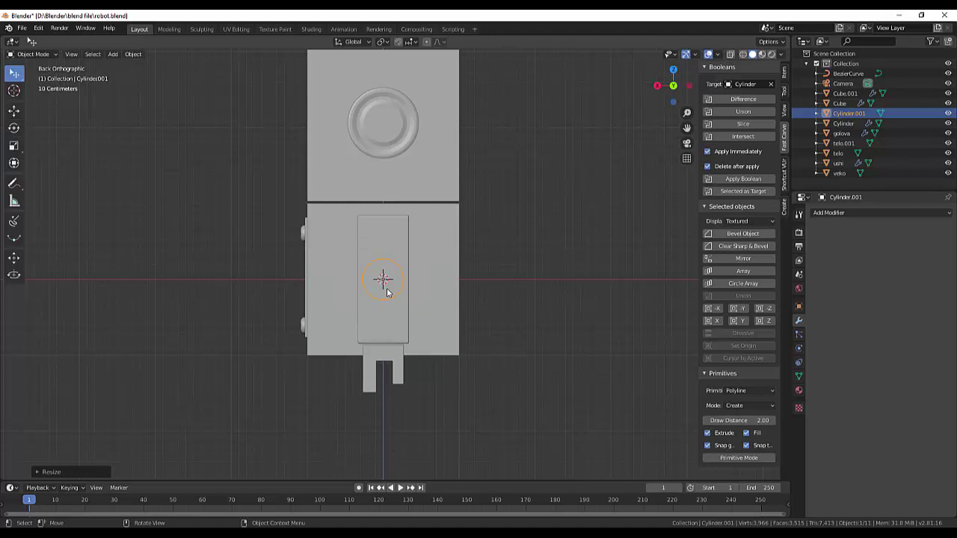
key(g)
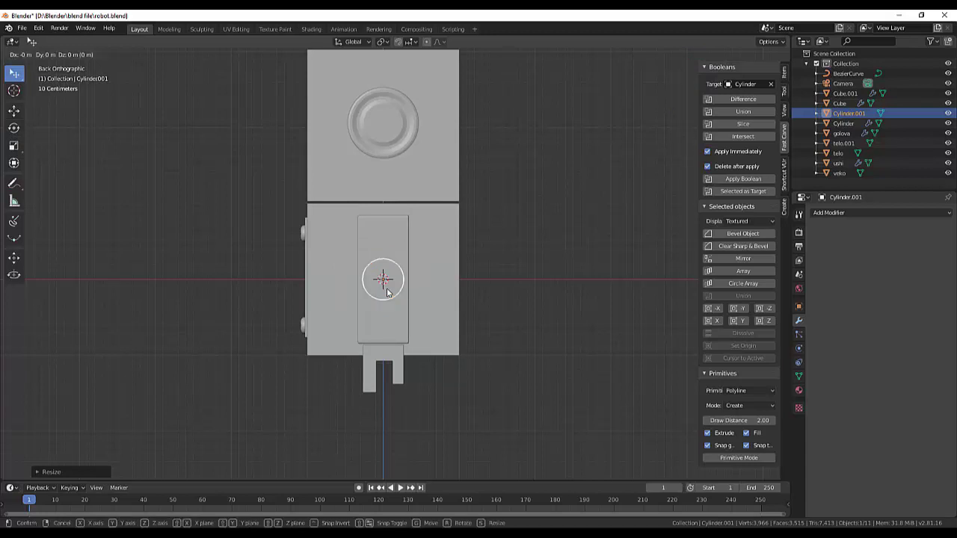
key(z)
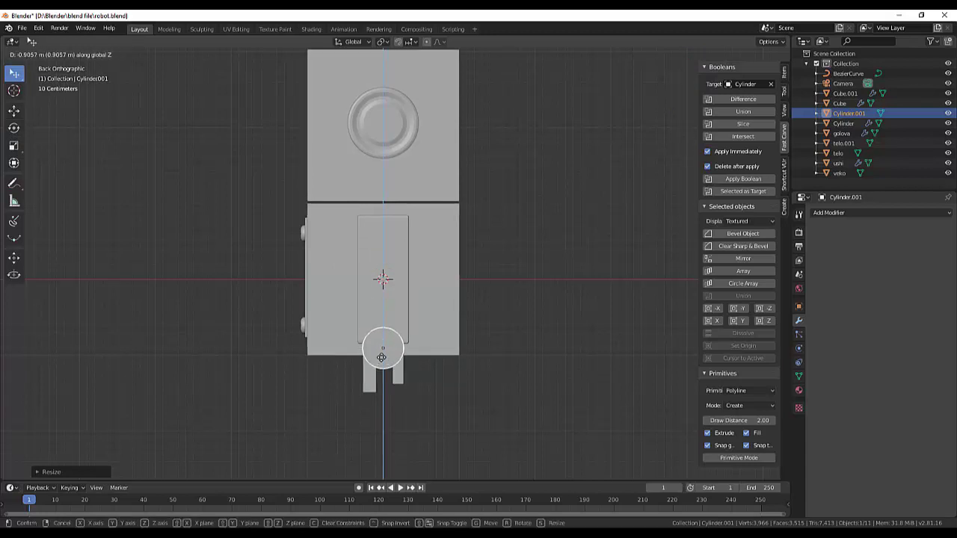
click(381, 349)
scroll(382, 363, up, 2)
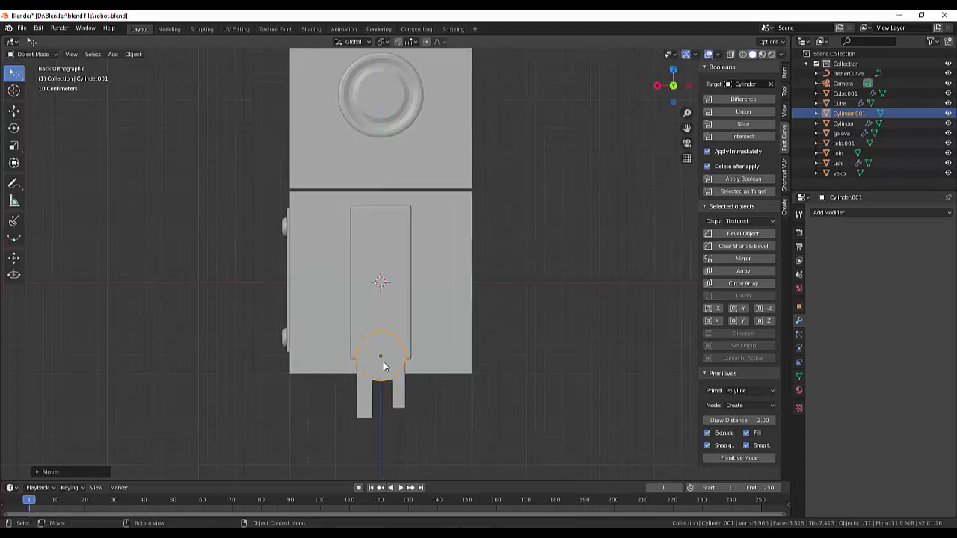
Scale the cylinder down into a small disc and orbit around the lower body to check it
key(s)
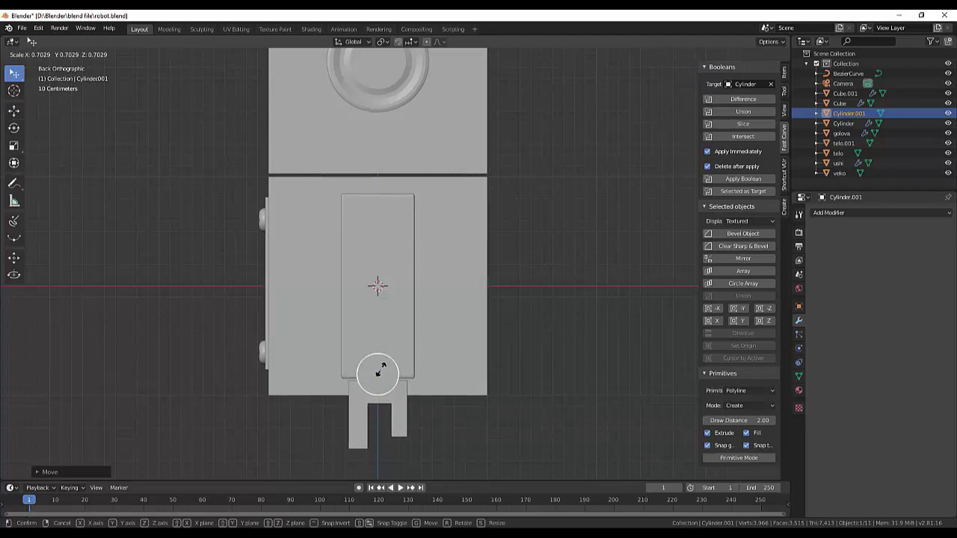
click(377, 373)
mouse_move(474, 380)
middle_down()
mouse_move(582, 368)
mouse_move(545, 354)
mouse_move(484, 355)
mouse_move(478, 377)
mouse_move(549, 367)
mouse_move(530, 371)
middle_up()
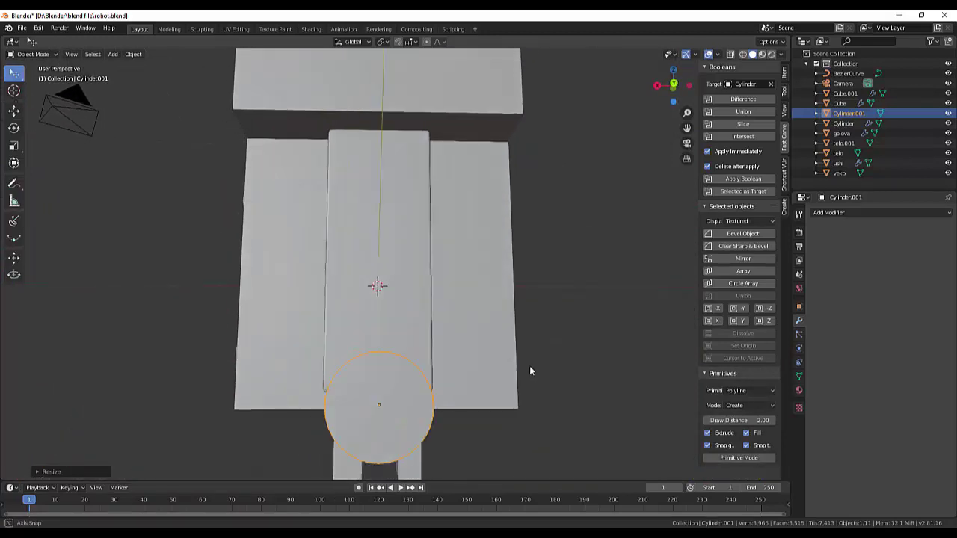
key(KP_1)
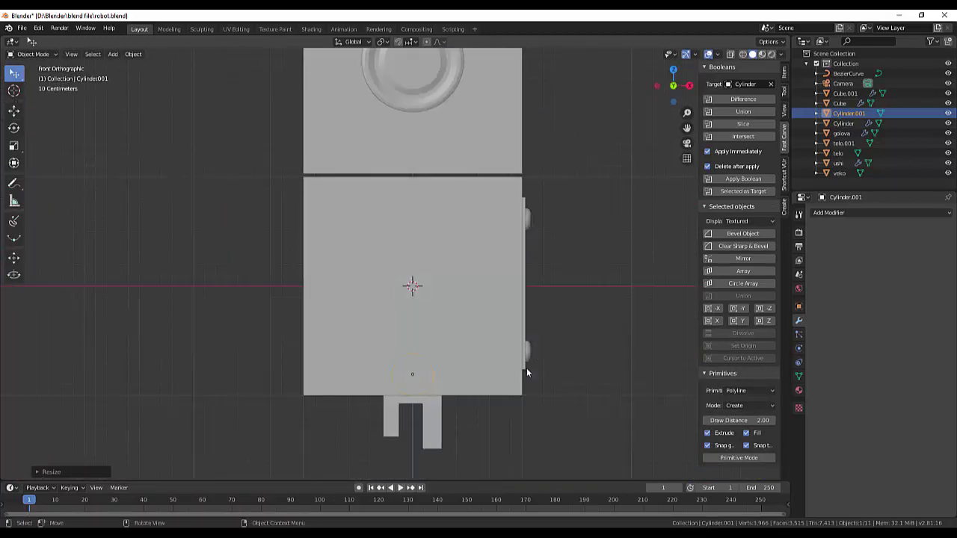
scroll(528, 366, down, 2)
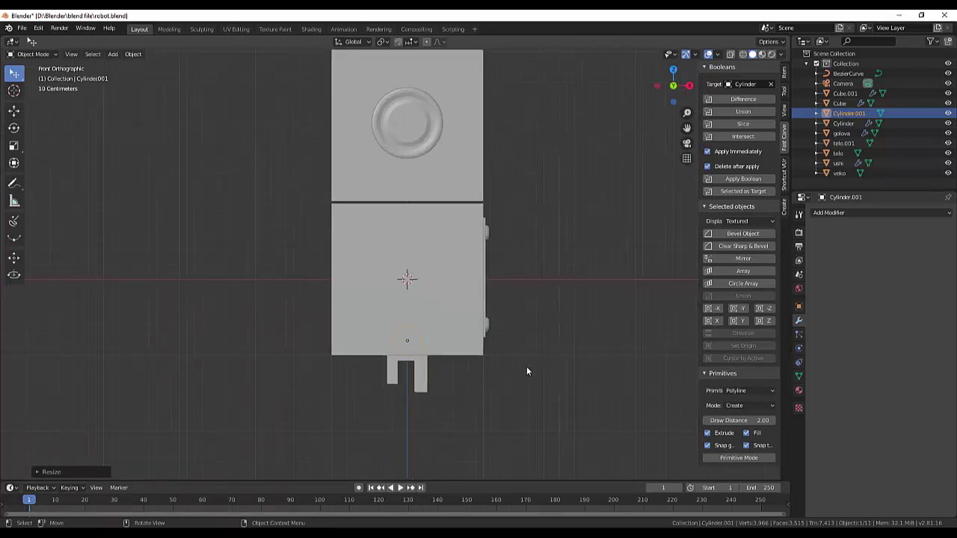
scroll(526, 366, down, 1)
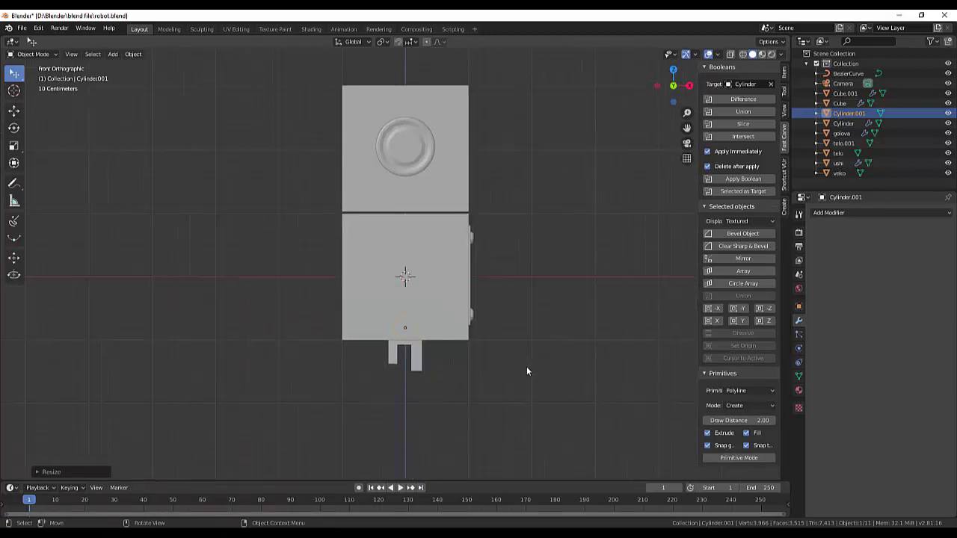
key(ctrl+KP_1)
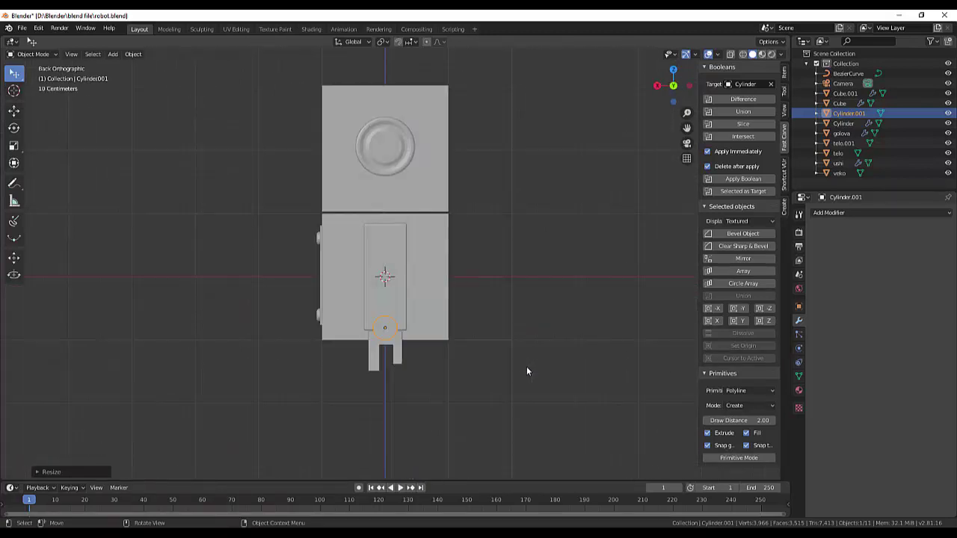
scroll(451, 374, up, 3)
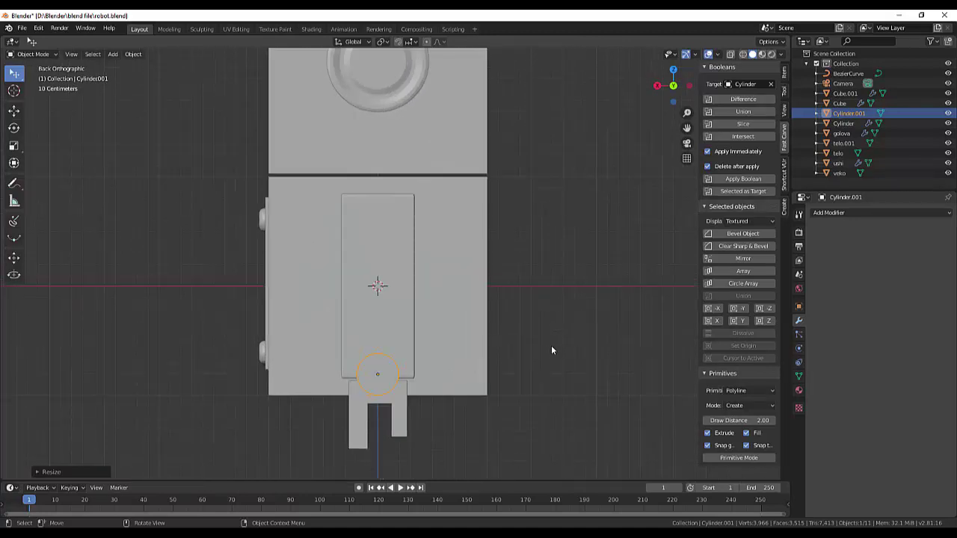
mouse_move(551, 345)
middle_down()
mouse_move(511, 340)
mouse_move(576, 336)
middle_up()
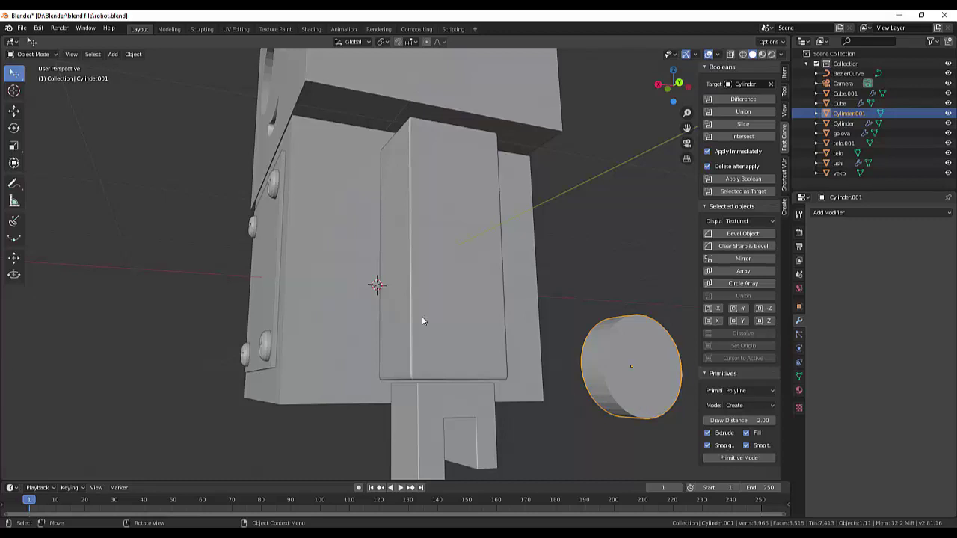
In Edit Mode with face selection, inset the cylinder's front cap face
click(32, 54)
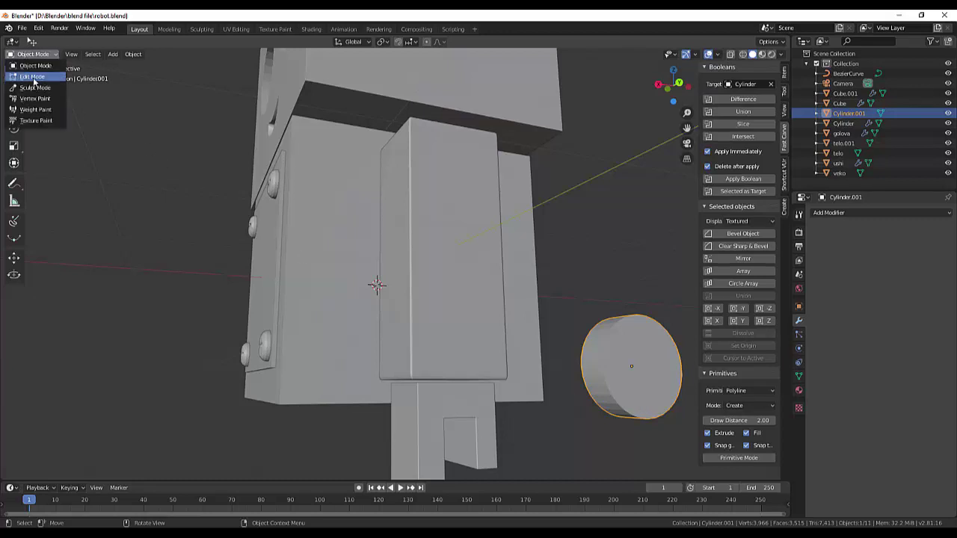
click(33, 77)
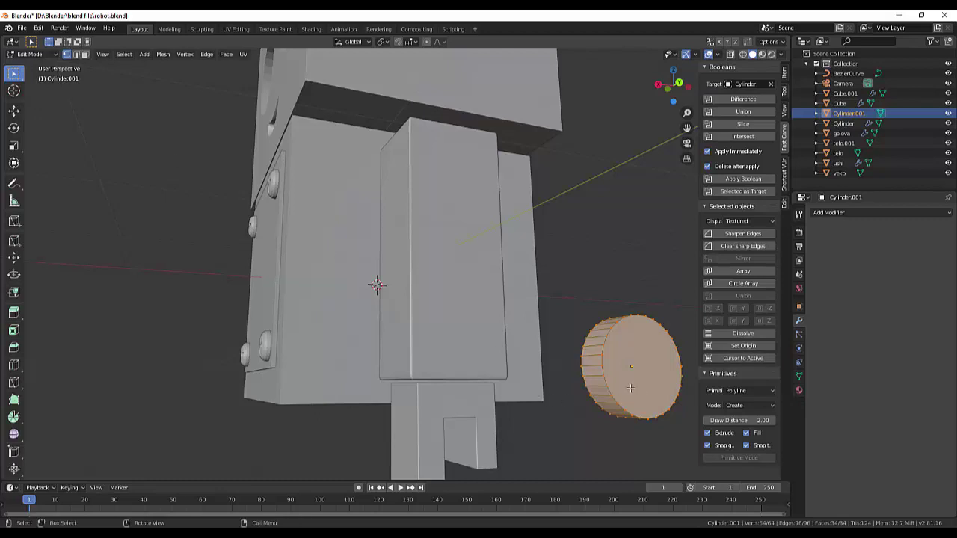
click(85, 53)
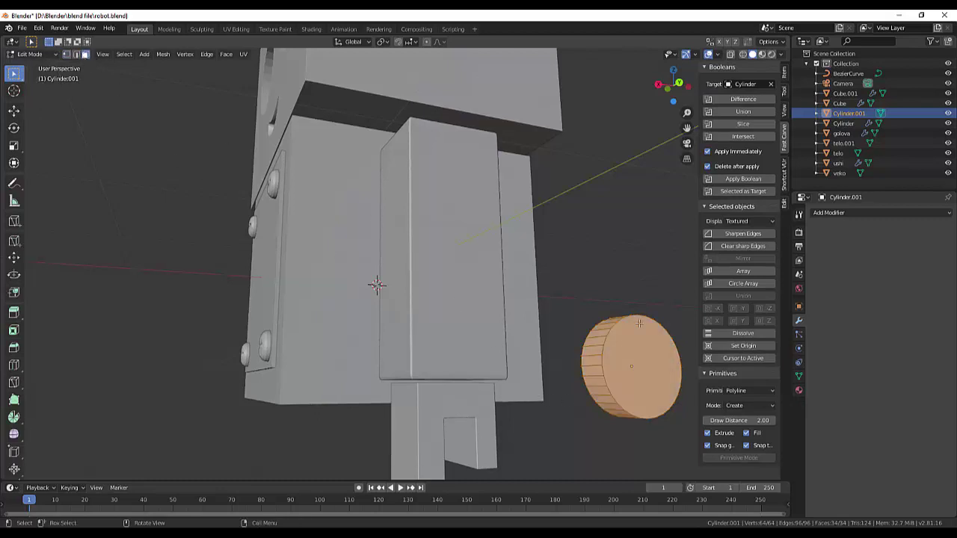
click(642, 381)
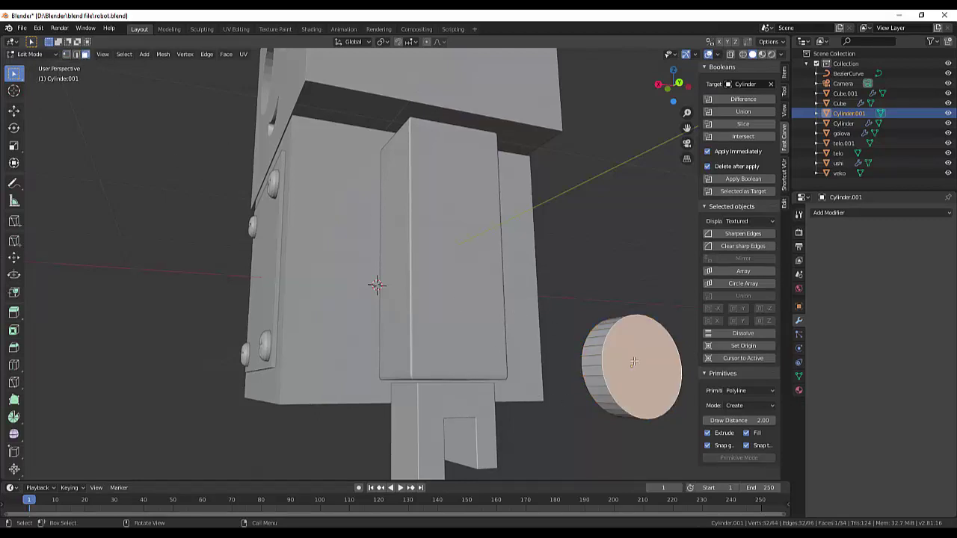
key(i)
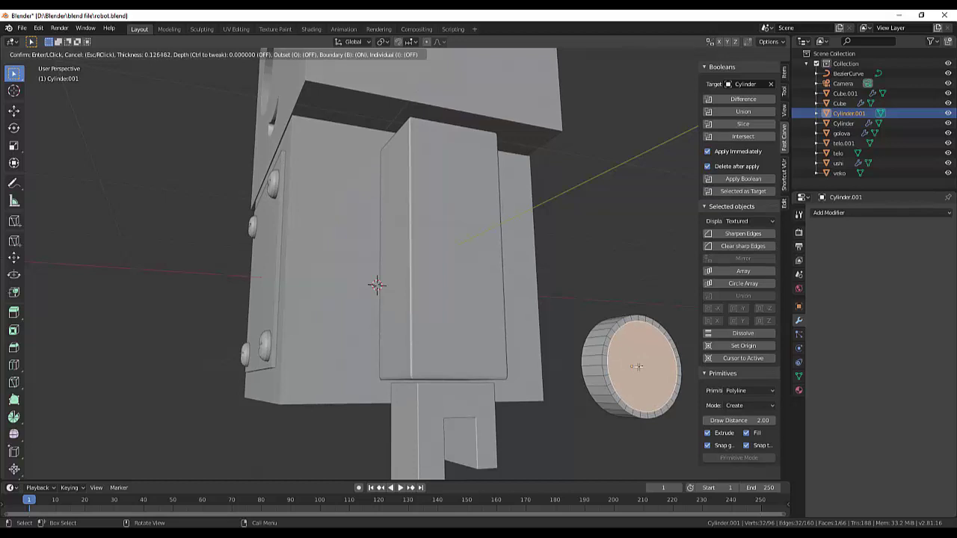
click(636, 366)
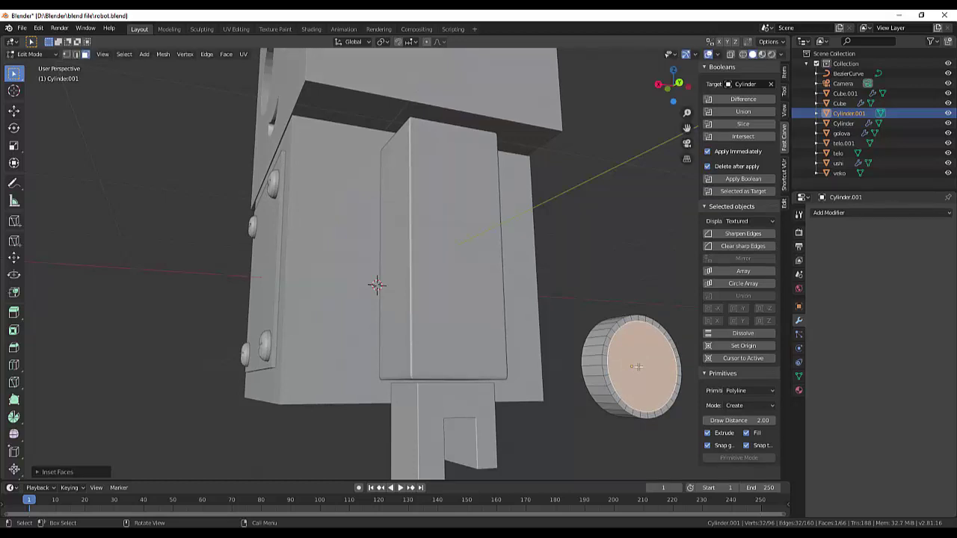
Extrude the cap, inset it a second time and extrude again to form stepped rings
key(e)
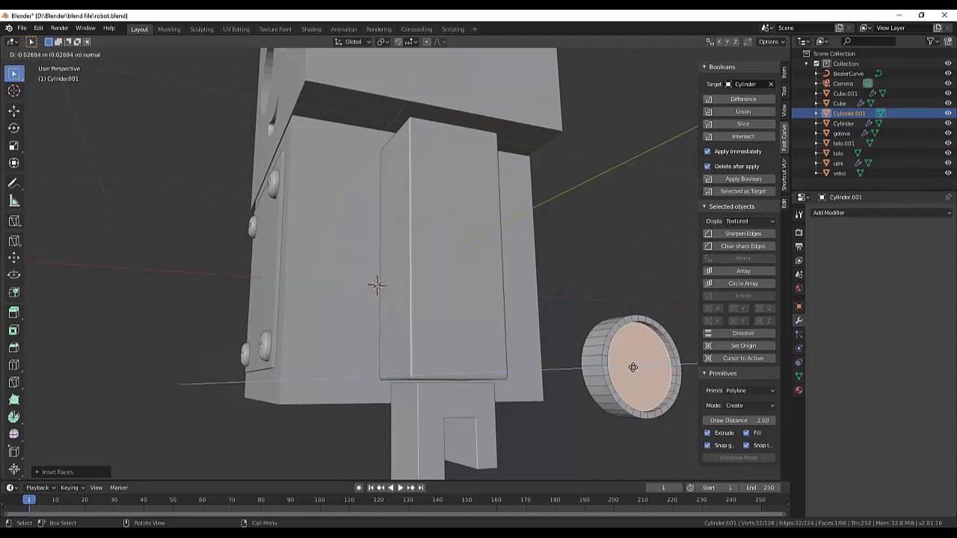
click(634, 367)
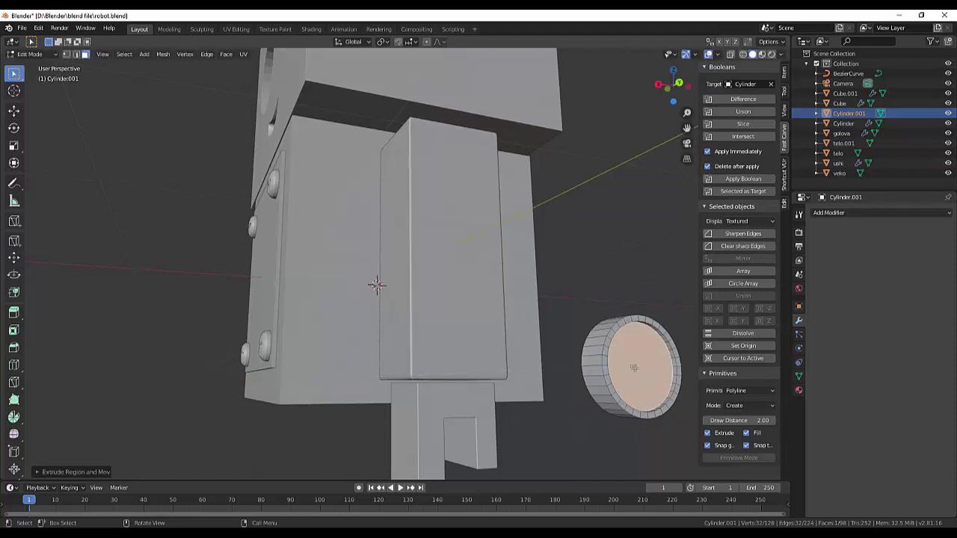
key(i)
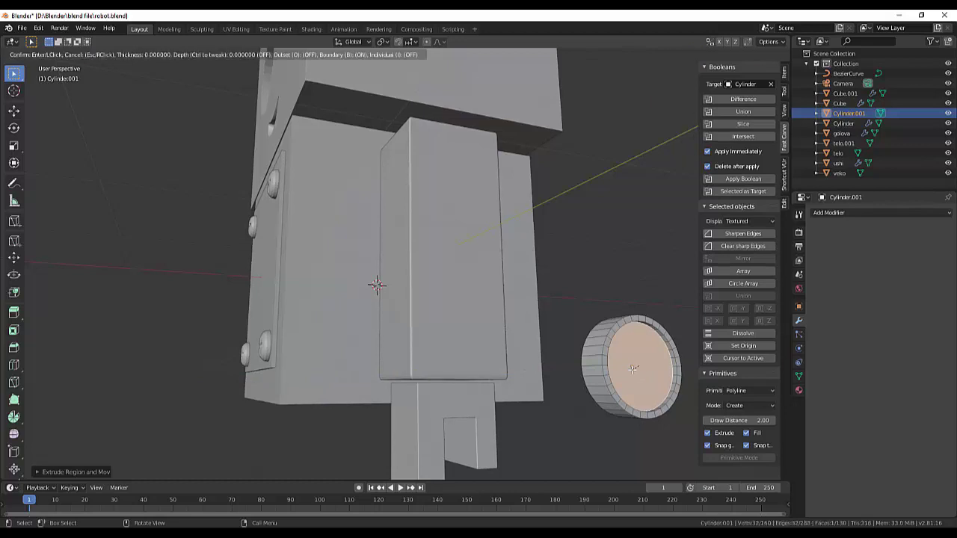
key(i)
click(636, 366)
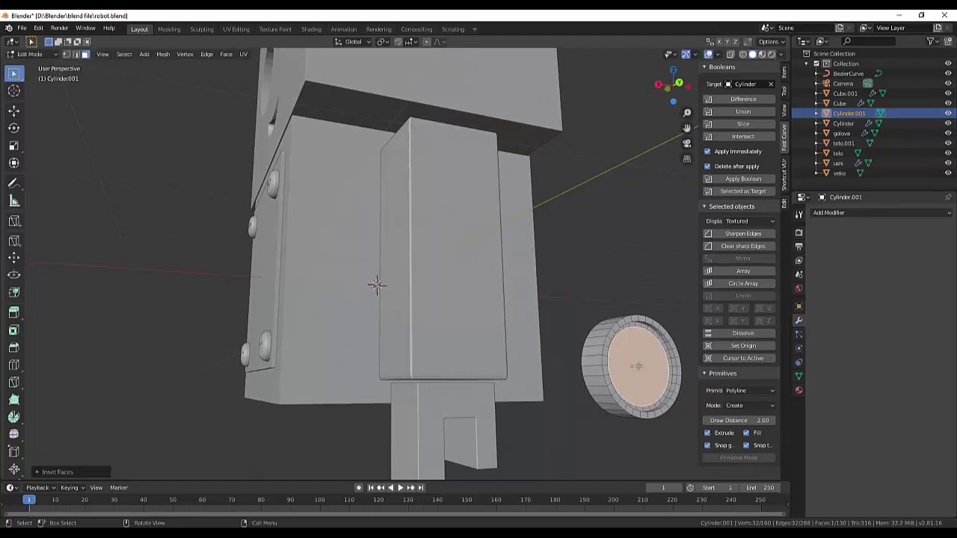
key(e)
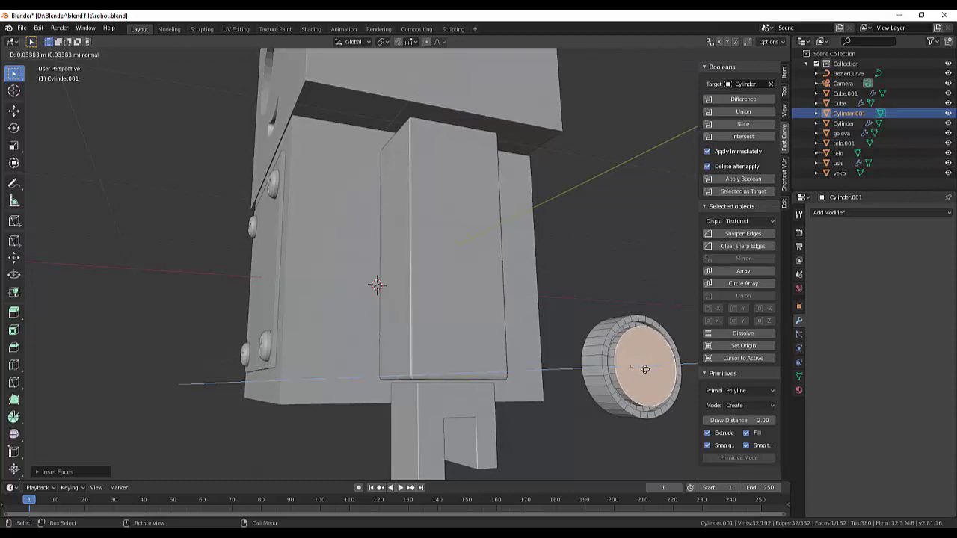
click(645, 368)
mouse_move(667, 290)
middle_down()
mouse_move(650, 300)
mouse_move(633, 290)
mouse_move(662, 284)
mouse_move(694, 297)
mouse_move(668, 271)
mouse_move(621, 274)
mouse_move(607, 286)
mouse_move(641, 291)
mouse_move(605, 346)
mouse_move(647, 302)
middle_up()
click(605, 346)
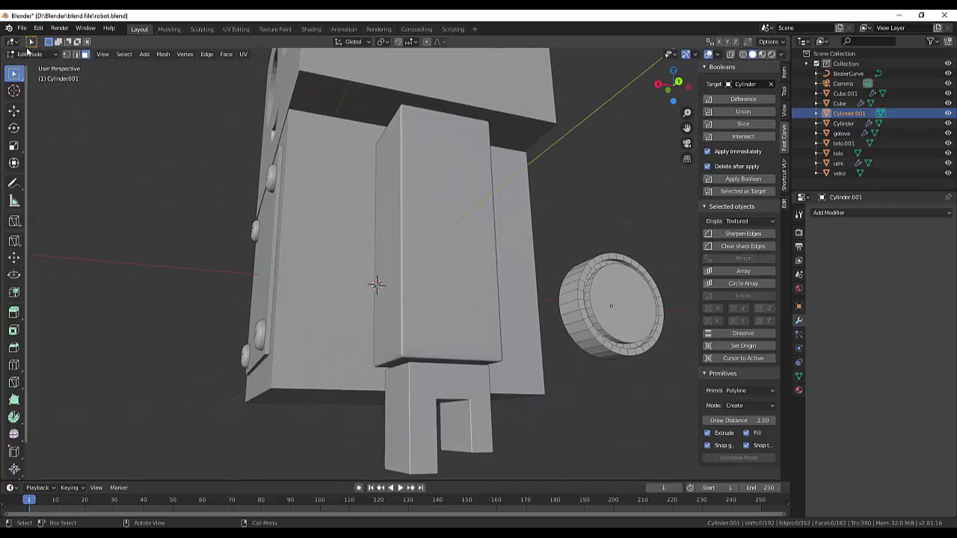
click(30, 54)
Back in Object Mode, give the joint cylinder a Bevel modifier with 0.1 m width and 1 segment
click(30, 65)
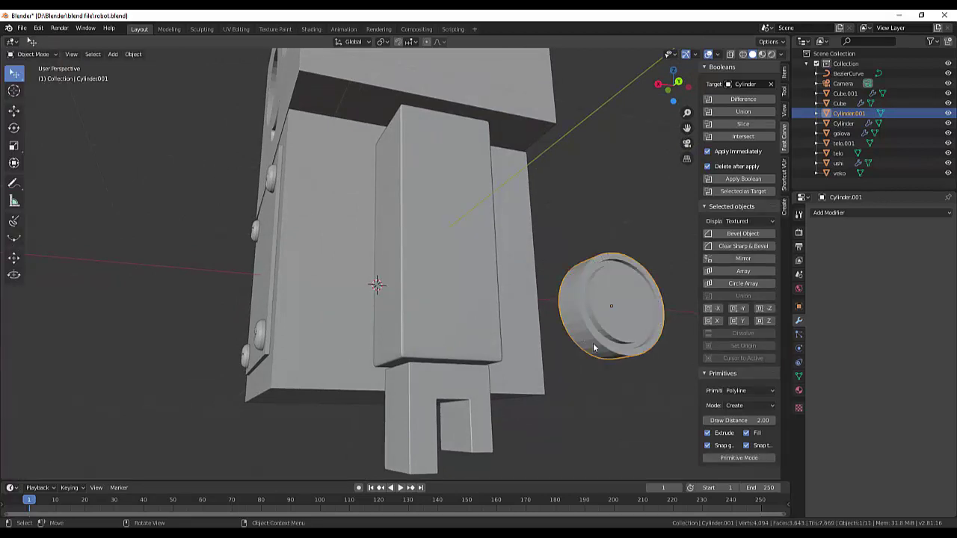
click(837, 213)
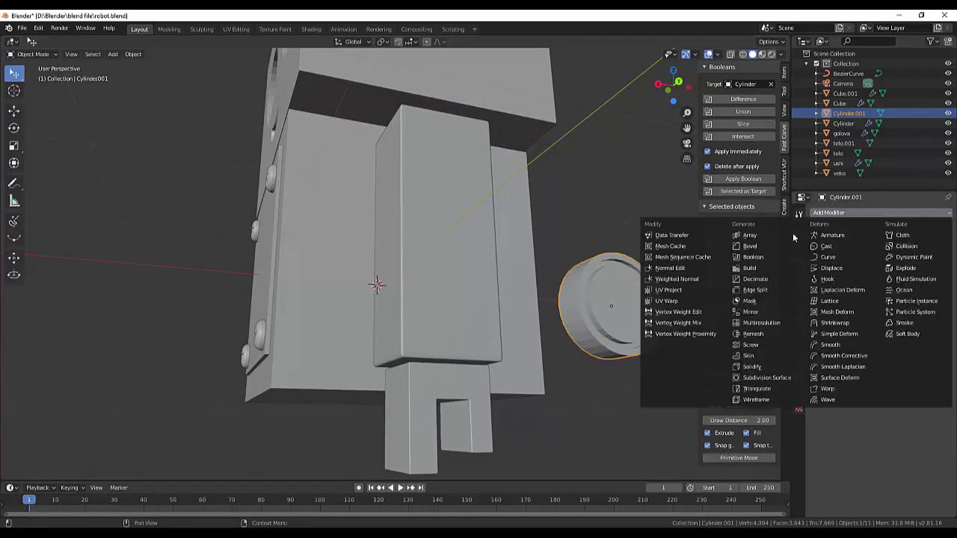
click(749, 246)
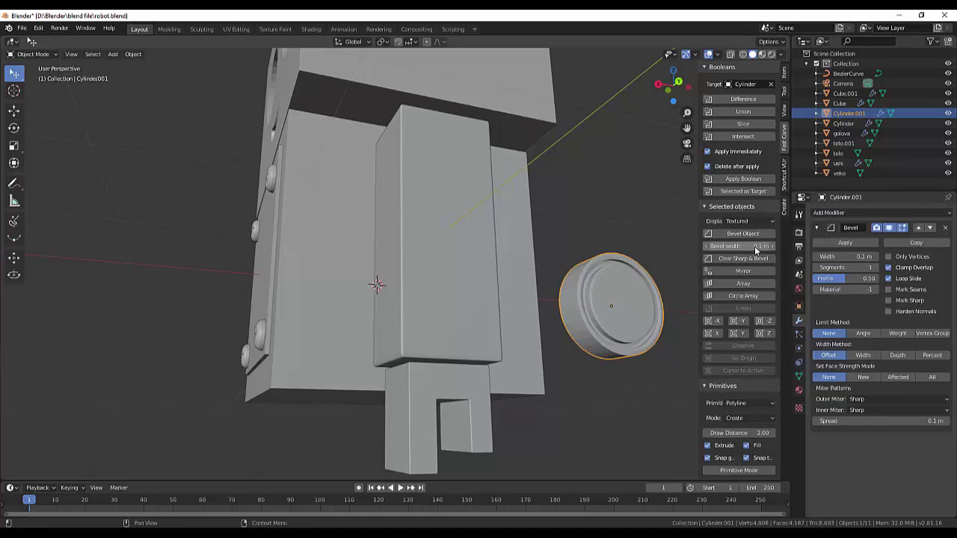
click(633, 400)
scroll(630, 390, down, 5)
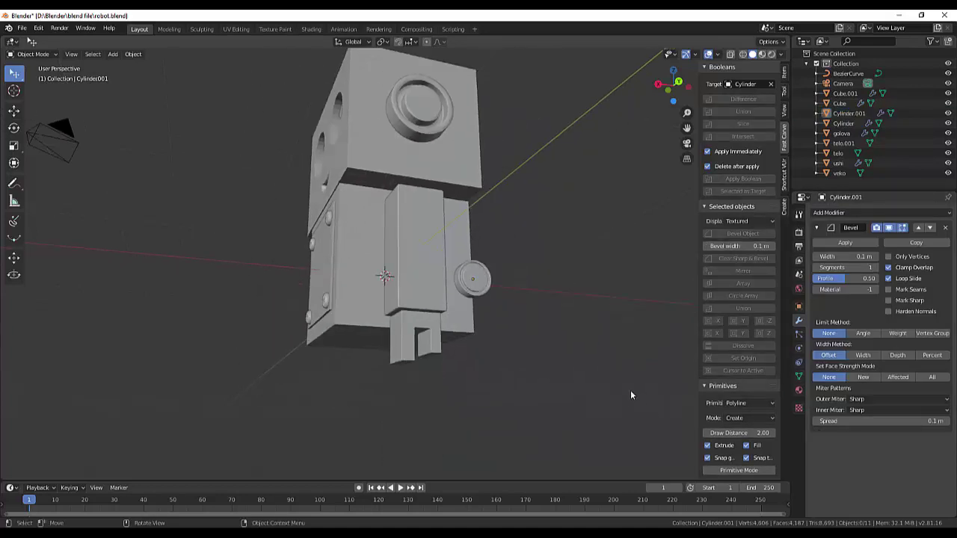
mouse_move(630, 390)
middle_down()
mouse_move(594, 342)
mouse_move(661, 366)
middle_up()
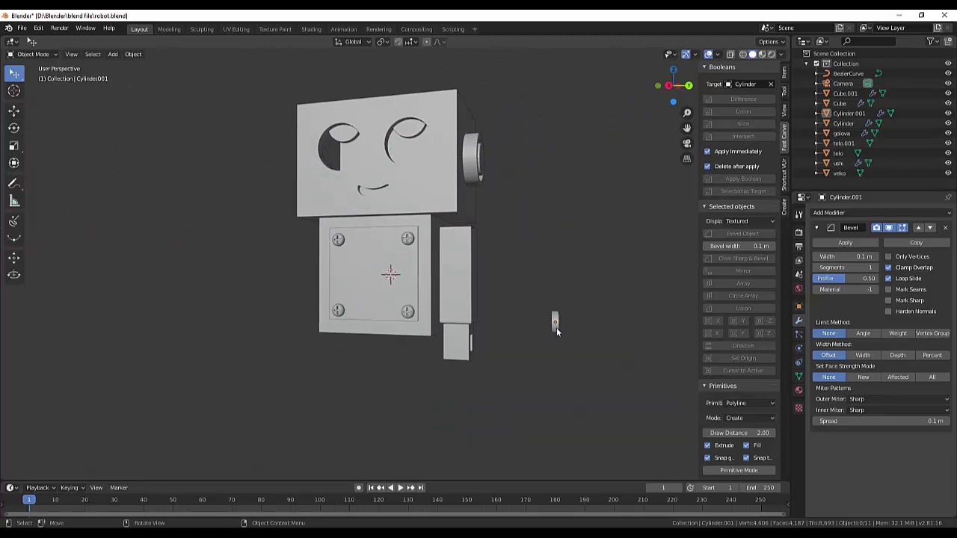
From the right side view, slide the joint cylinder along Y to the elbow and nudge the arm pieces outward
key(KP_3)
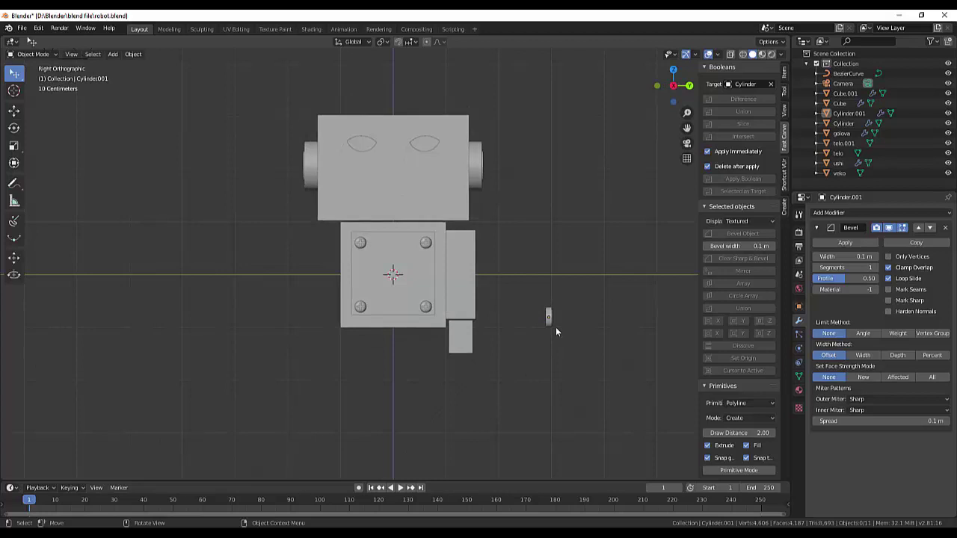
click(549, 321)
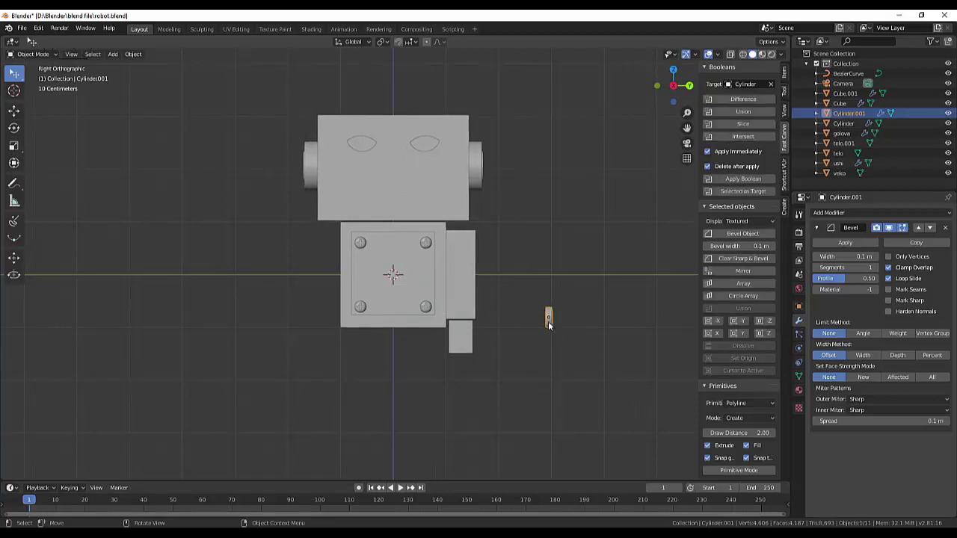
key(g)
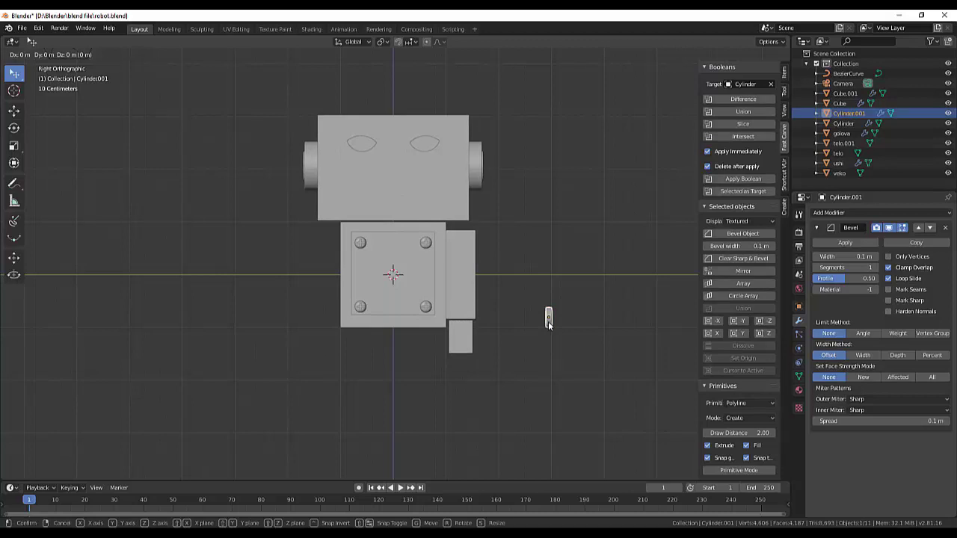
key(y)
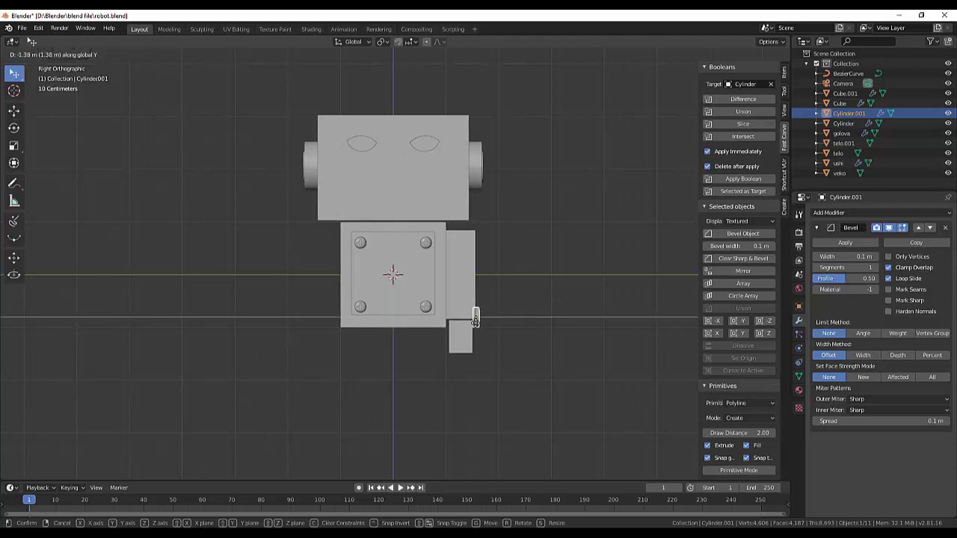
click(476, 325)
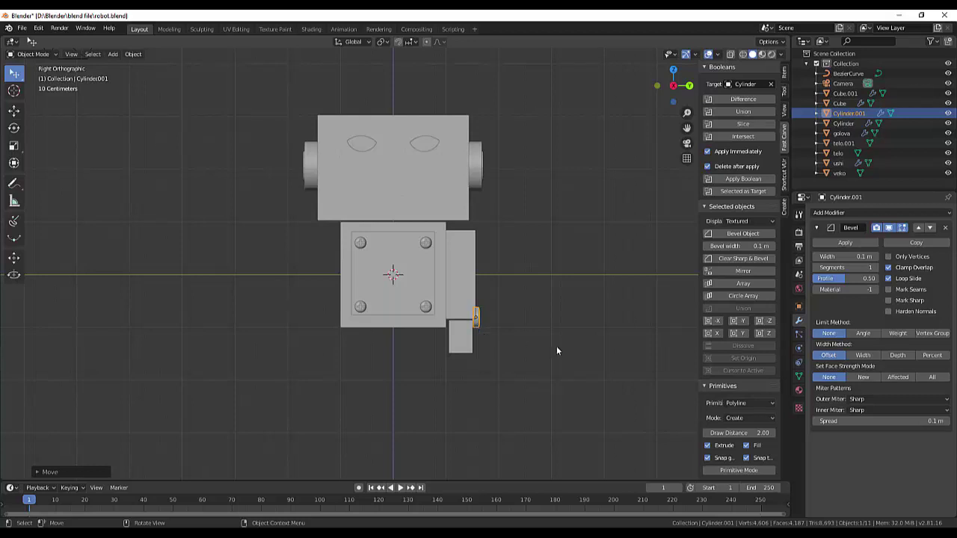
middle_drag(556, 346, 512, 357)
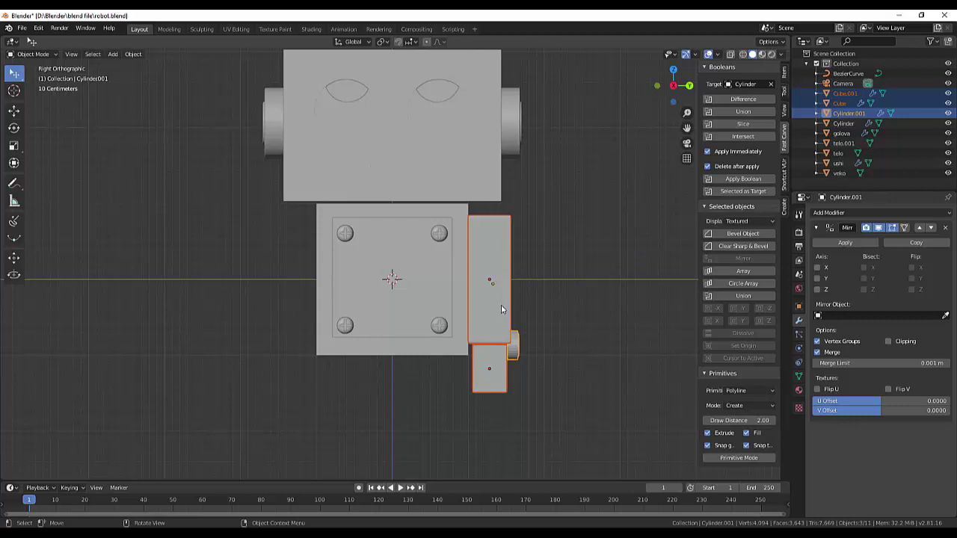
key(g)
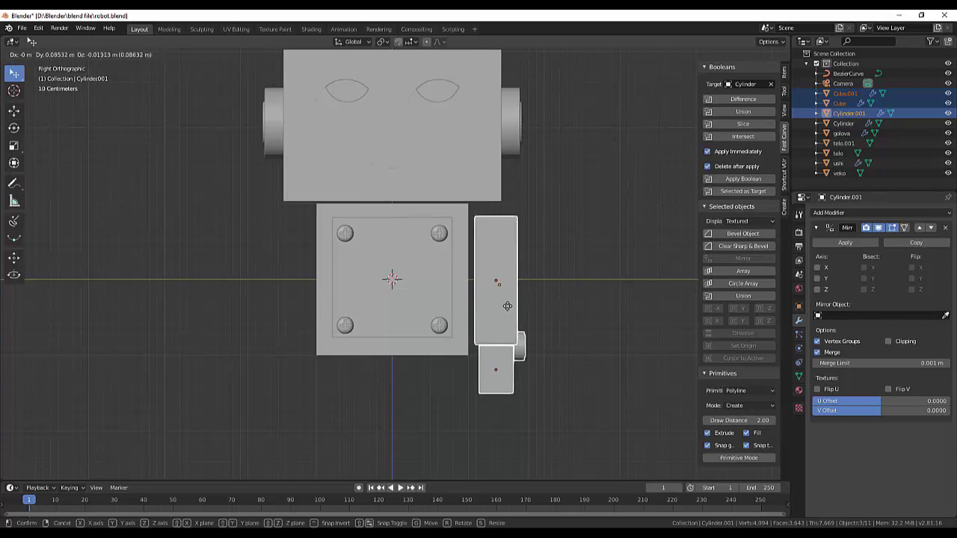
click(507, 305)
click(521, 351)
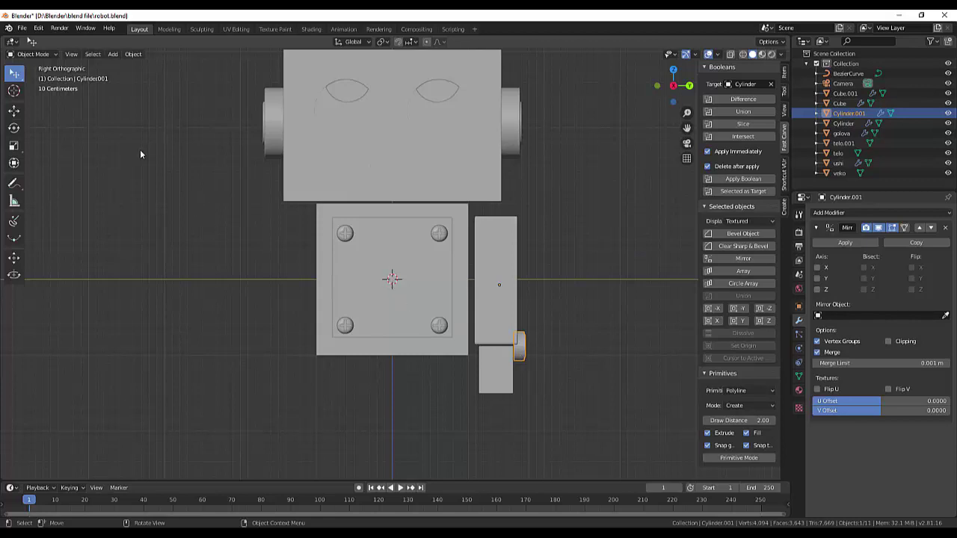
Place the 3D cursor at the arm's lower edge and set the joint's origin to the cursor
click(14, 90)
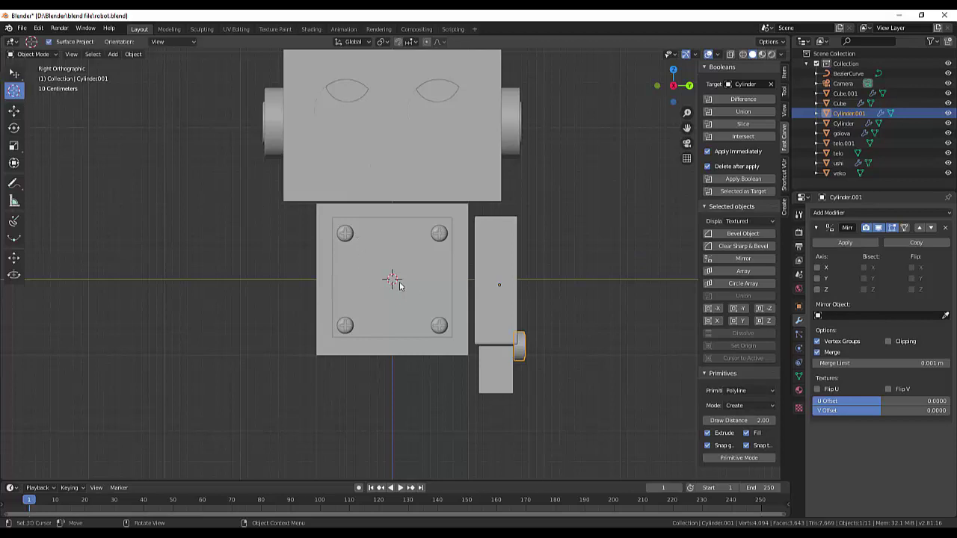
drag(399, 285, 497, 344)
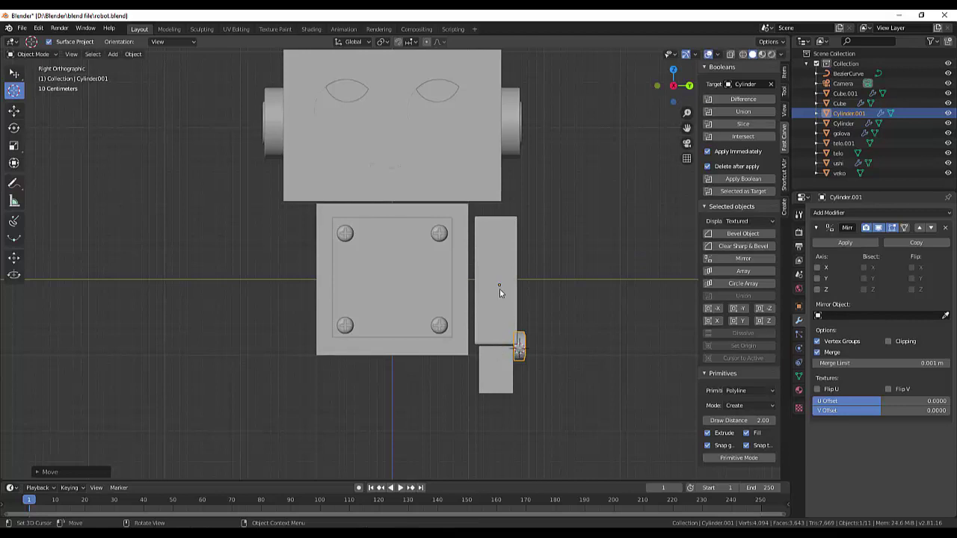
shift+right_drag(509, 346, 498, 345)
click(133, 54)
mouse_move(149, 76)
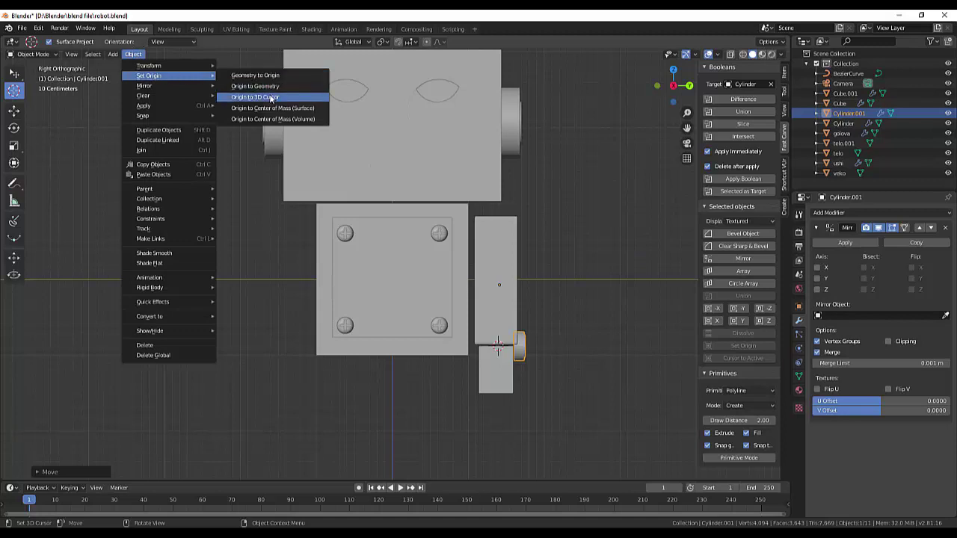
click(269, 98)
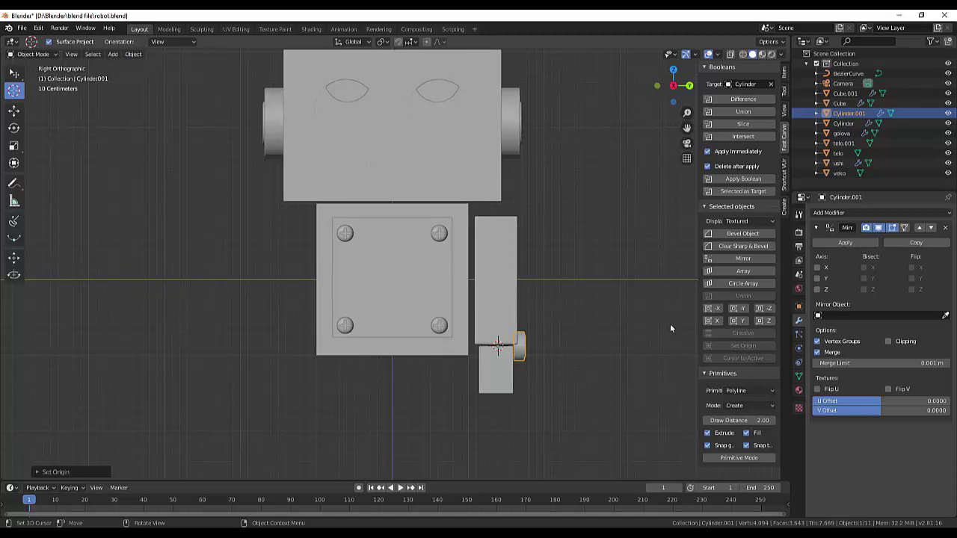
Set the joint's Mirror modifier to the Z axis only, merge 0.001 m, and view it at an angle
click(817, 268)
click(816, 289)
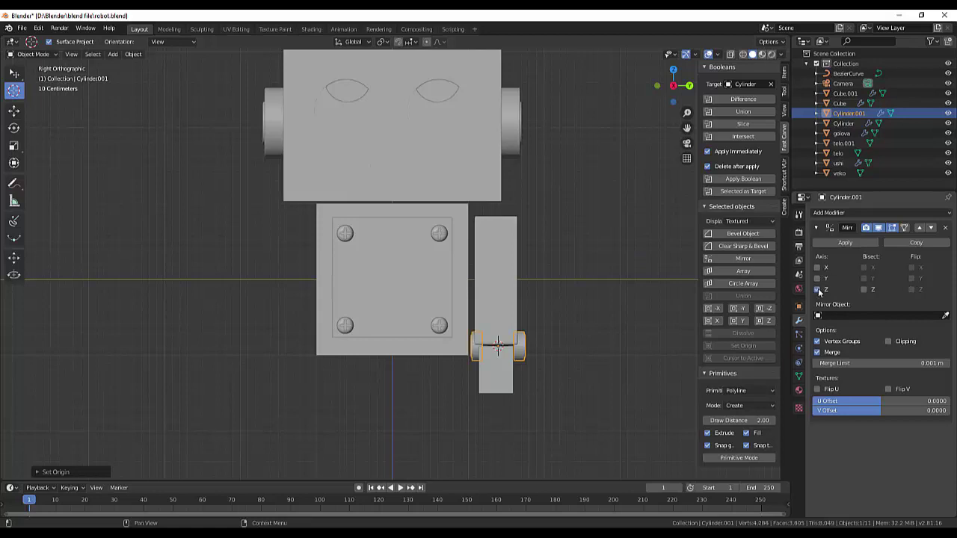
mouse_move(637, 303)
middle_down()
mouse_move(506, 278)
mouse_move(628, 296)
middle_up()
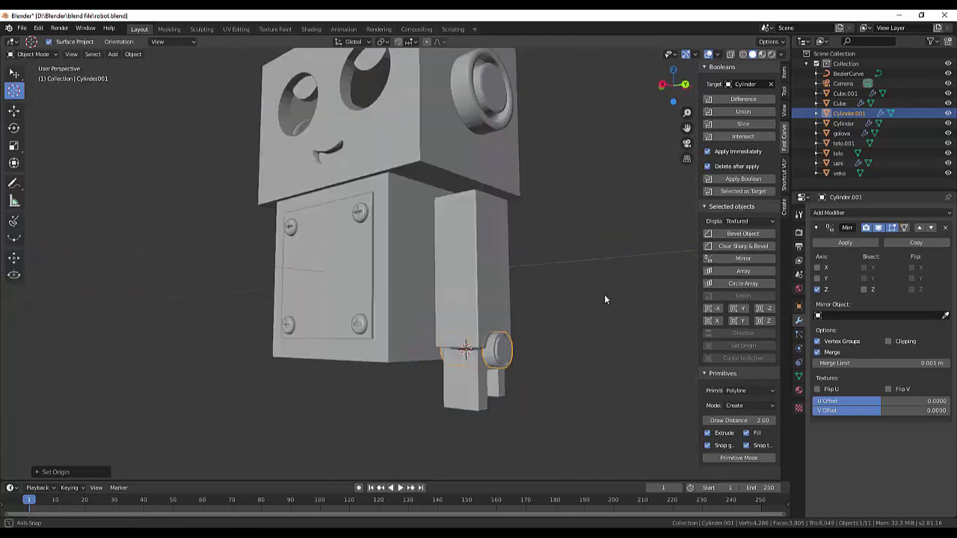
shift+right_click(603, 369)
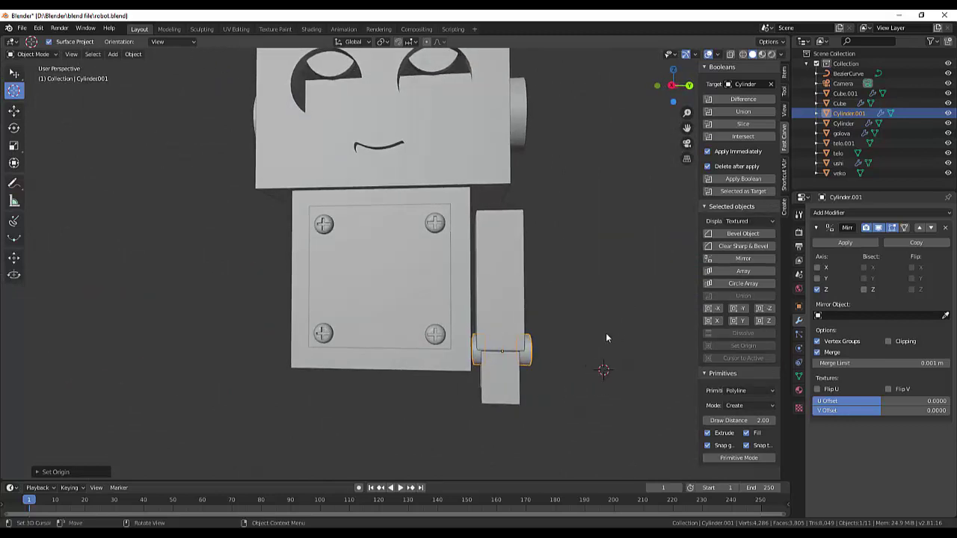
mouse_move(610, 309)
middle_down()
mouse_move(482, 329)
mouse_move(600, 319)
mouse_move(598, 327)
mouse_move(600, 312)
middle_up()
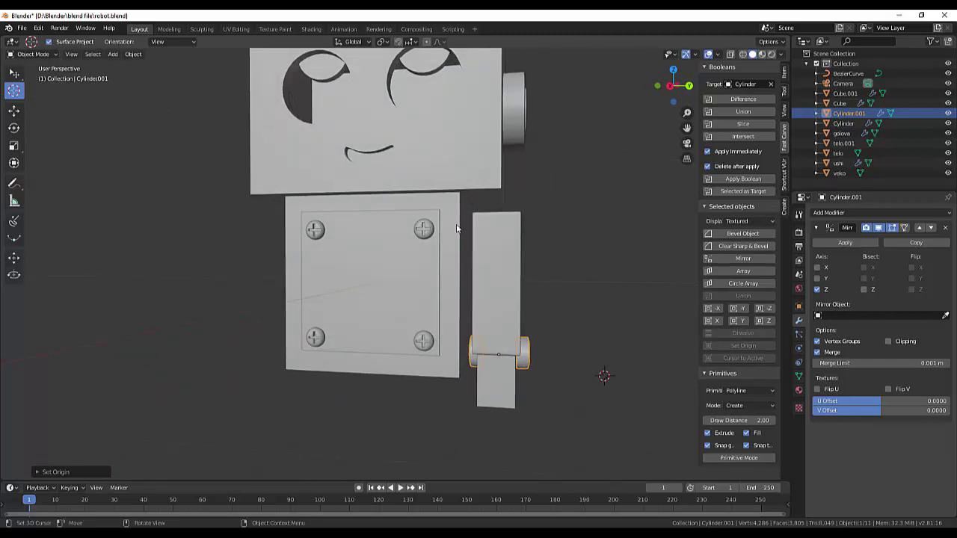
mouse_move(582, 277)
middle_down()
mouse_move(596, 283)
mouse_move(585, 271)
middle_up()
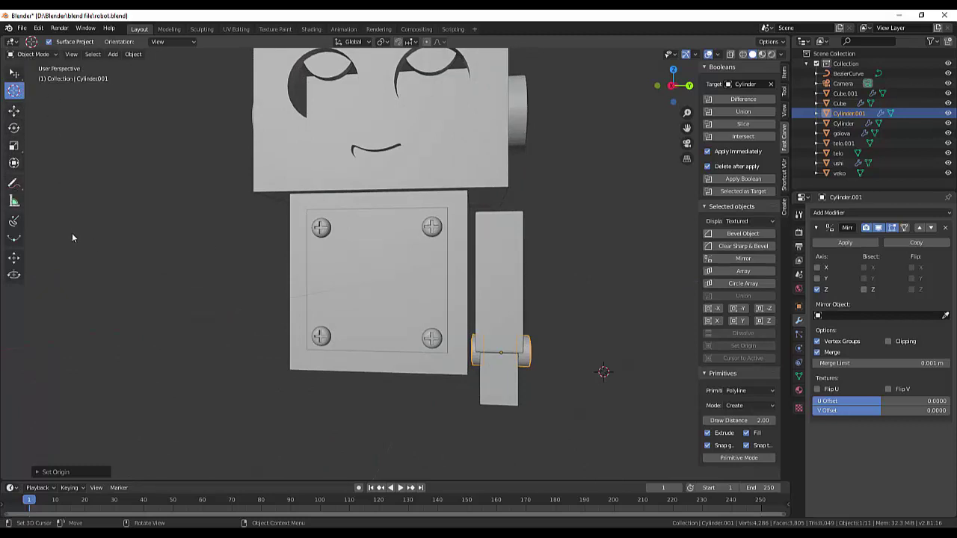
key(shift+a)
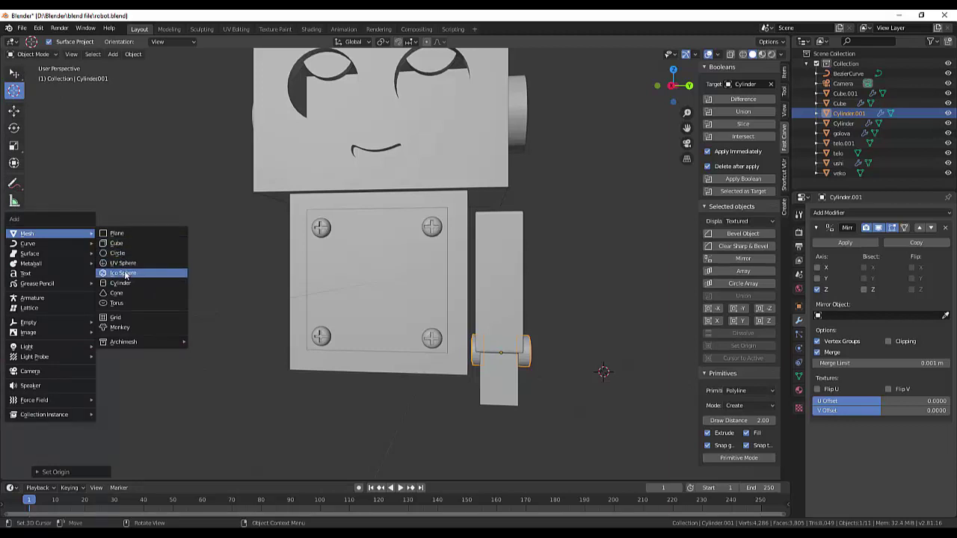
Add a new cylinder, rotate it 90° and shrink it
click(126, 281)
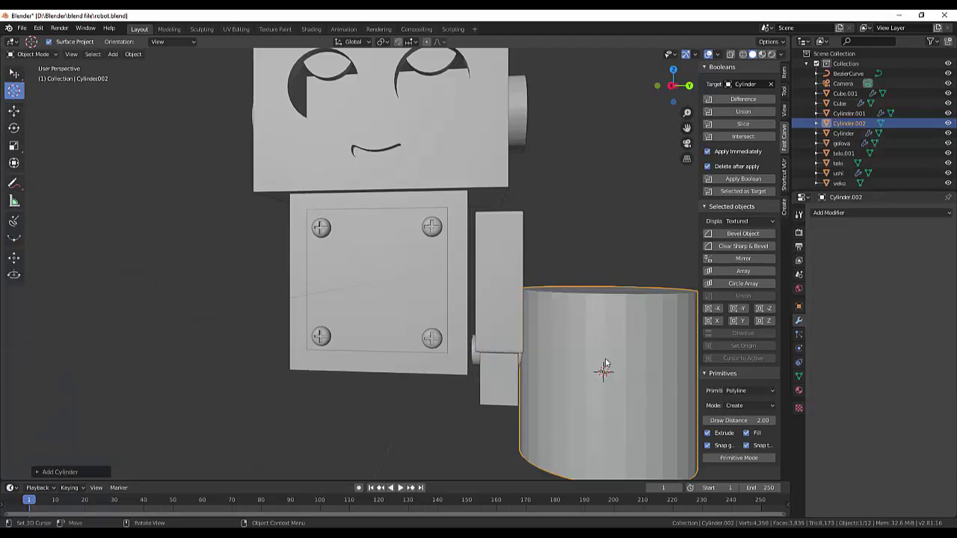
key(r)
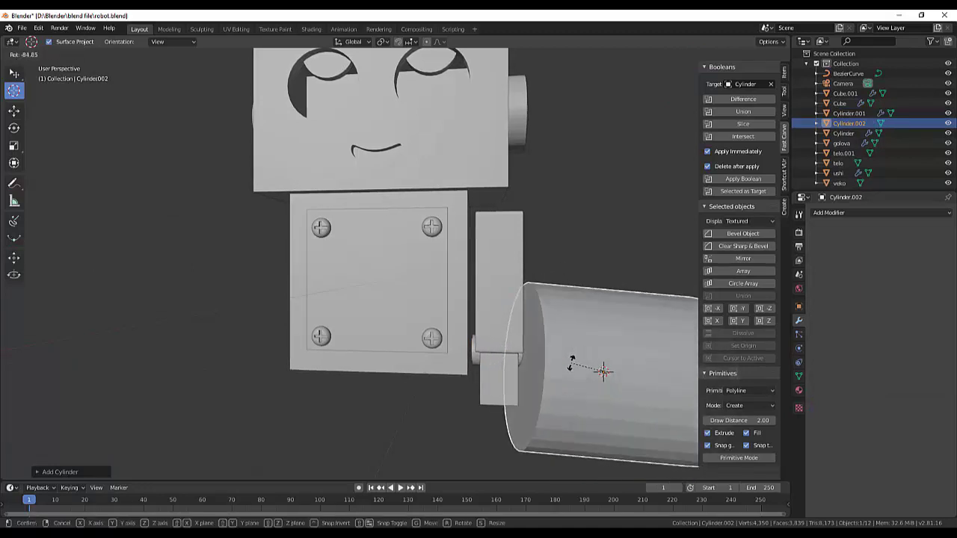
text(90)
key(Return)
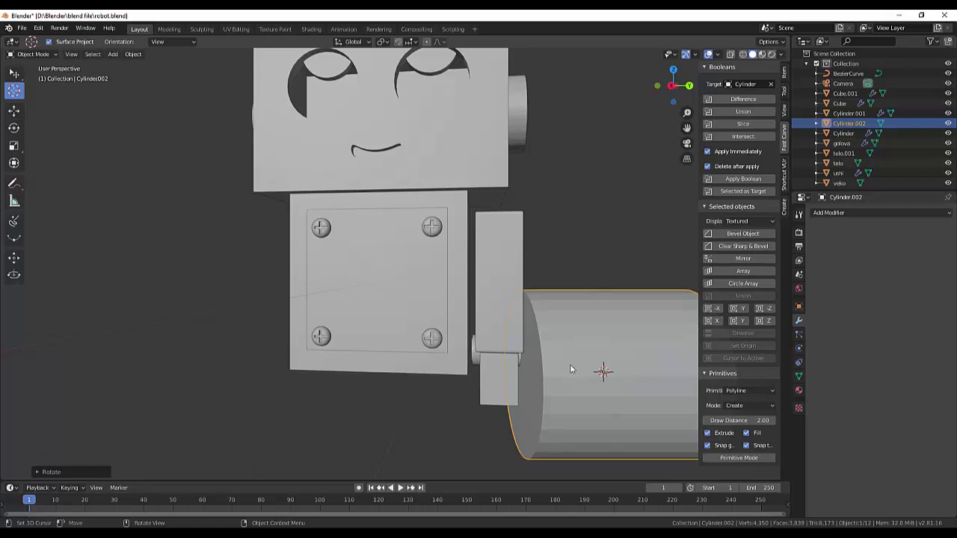
key(s)
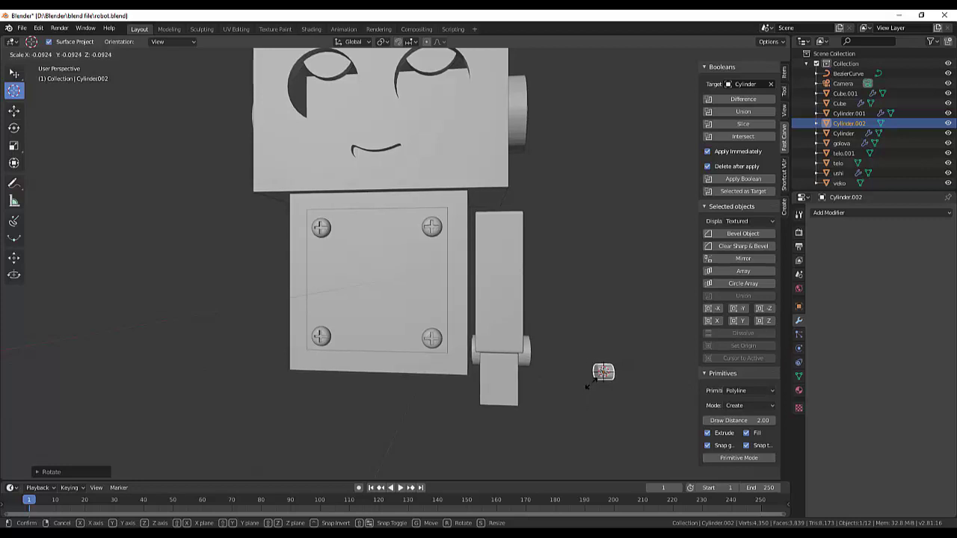
key(Return)
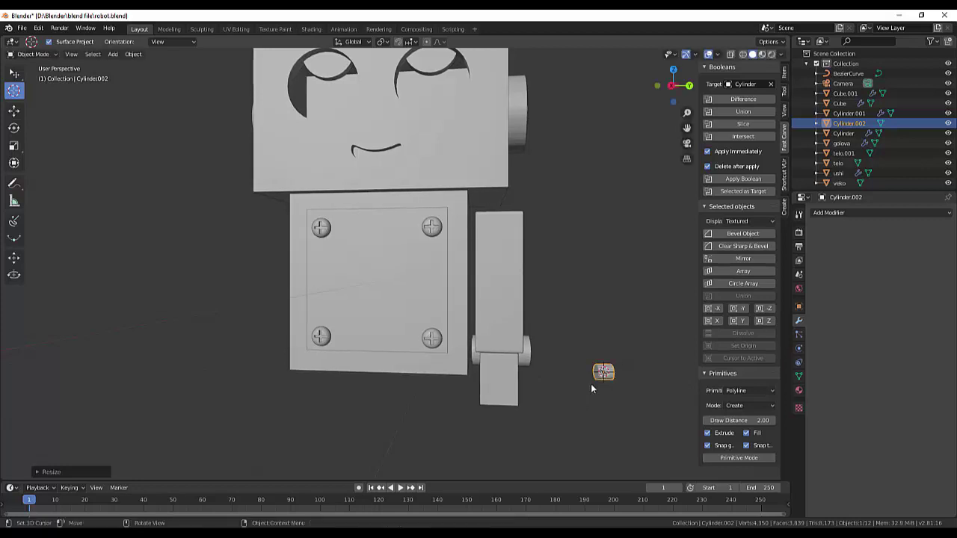
In right side view, raise the small cylinder along Z and slide it along Y to the shoulder
key(KP_3)
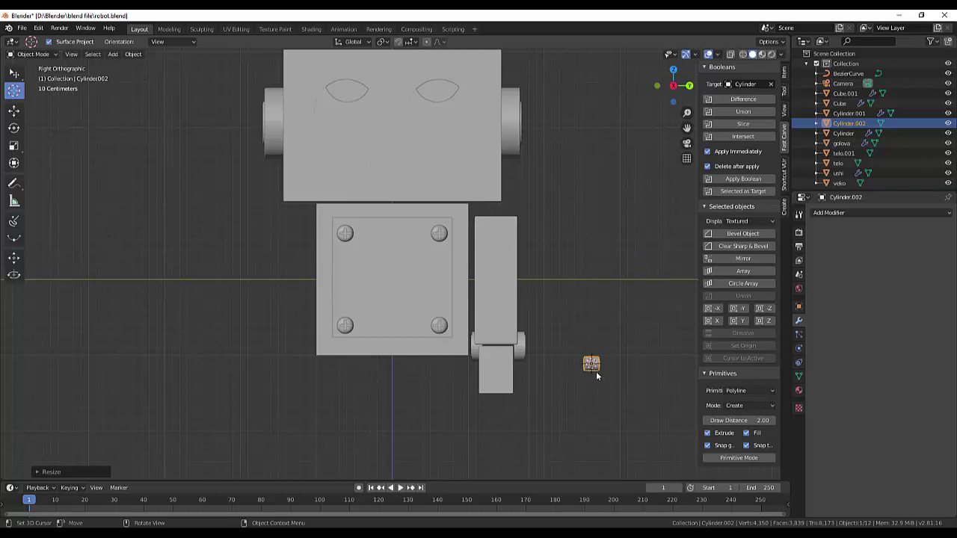
key(g)
key(z)
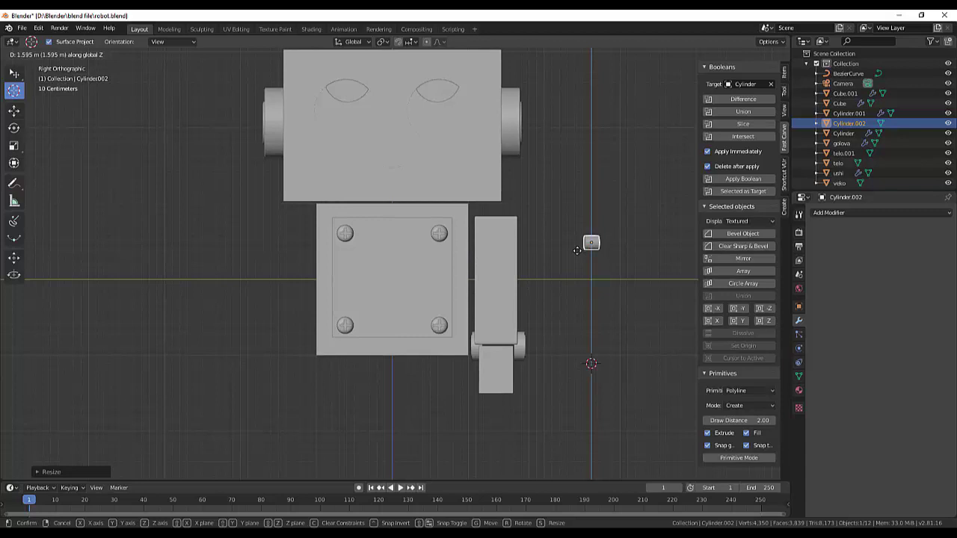
click(577, 251)
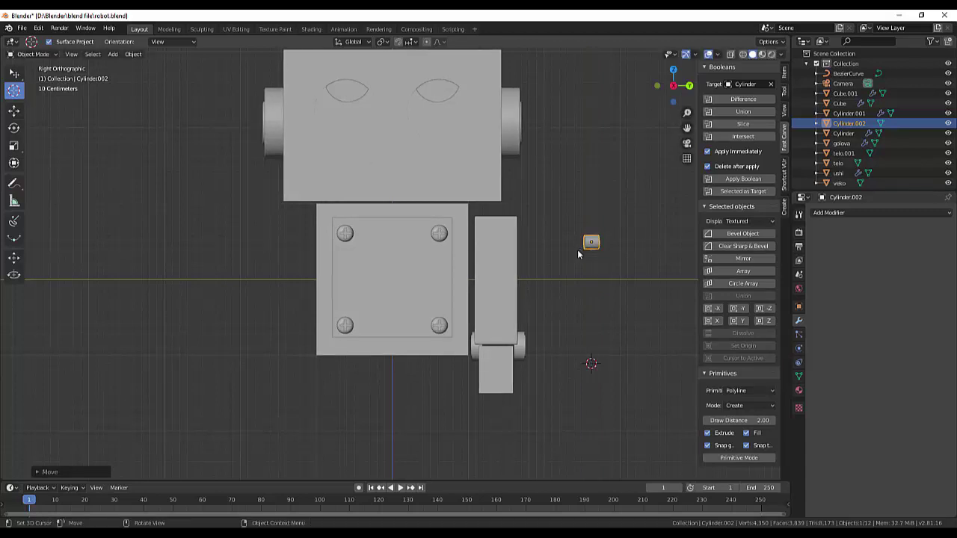
key(g)
key(y)
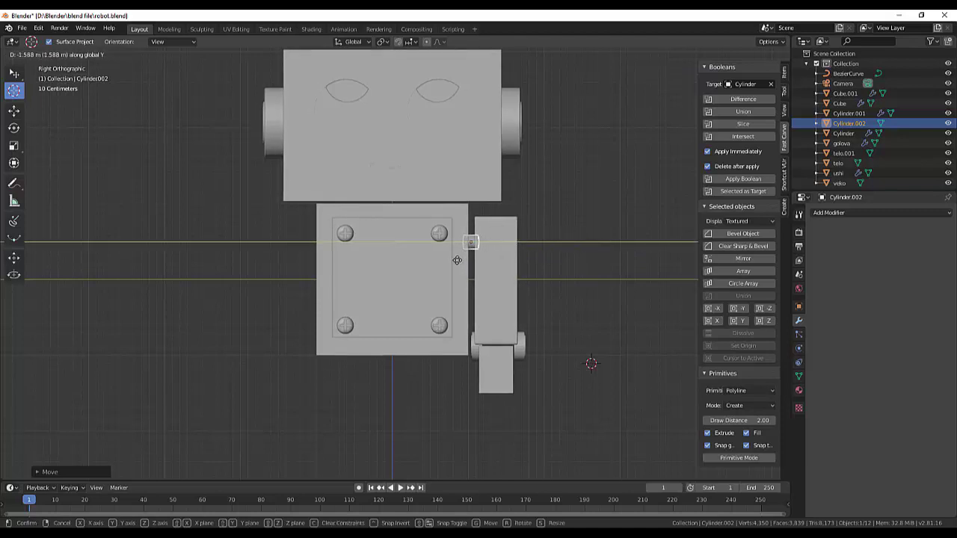
click(457, 260)
Enlarge the shoulder cylinder slightly and reposition the 3D cursor onto the chest panel
shift+right_click(641, 302)
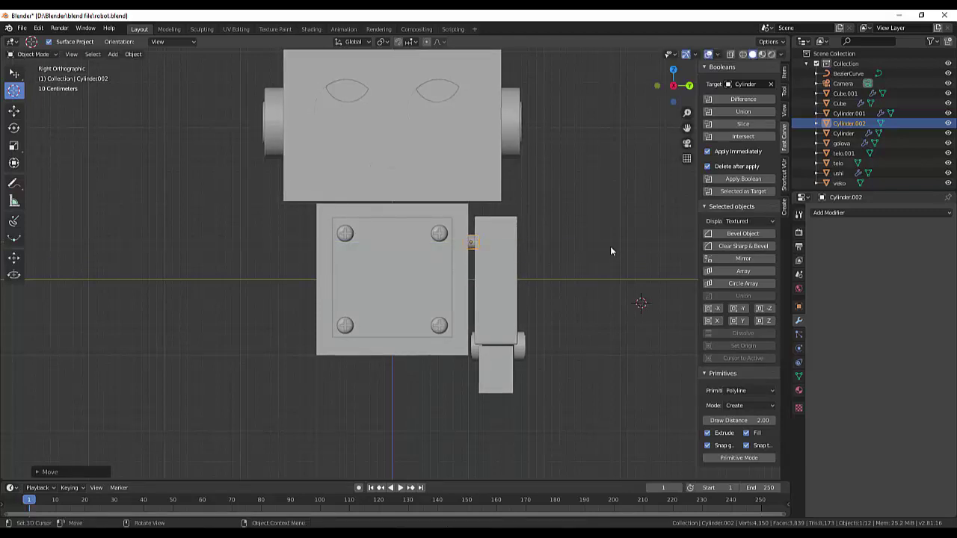
mouse_move(610, 245)
middle_down()
mouse_move(603, 221)
mouse_move(555, 253)
mouse_move(437, 247)
mouse_move(392, 229)
mouse_move(533, 249)
mouse_move(597, 228)
mouse_move(587, 237)
middle_up()
key(s)
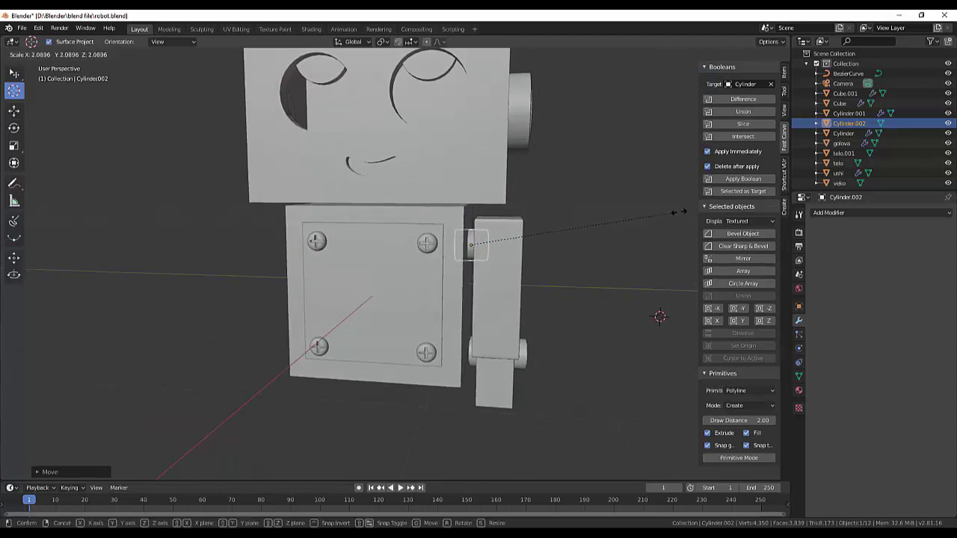
click(616, 238)
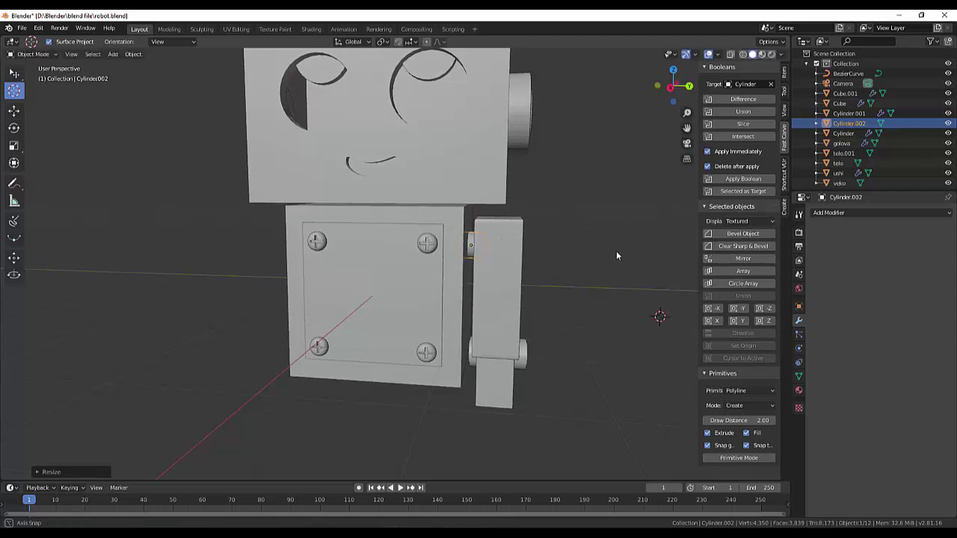
mouse_move(616, 250)
middle_down()
mouse_move(592, 240)
mouse_move(423, 255)
mouse_move(620, 257)
mouse_move(617, 239)
mouse_move(586, 284)
middle_up()
shift+right_click(579, 308)
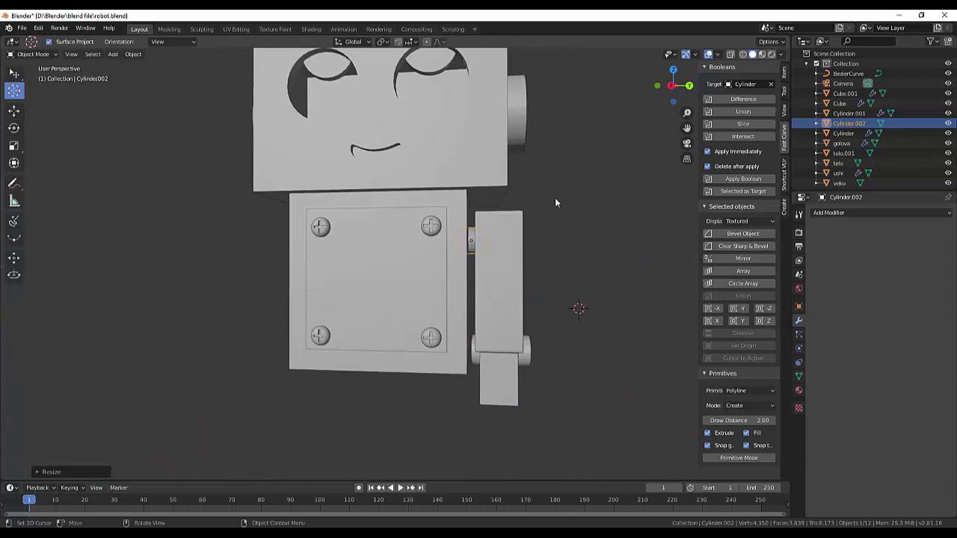
mouse_move(555, 201)
shift+right_down()
mouse_move(376, 273)
mouse_move(397, 271)
mouse_move(391, 348)
shift+right_up()
key(KP_3)
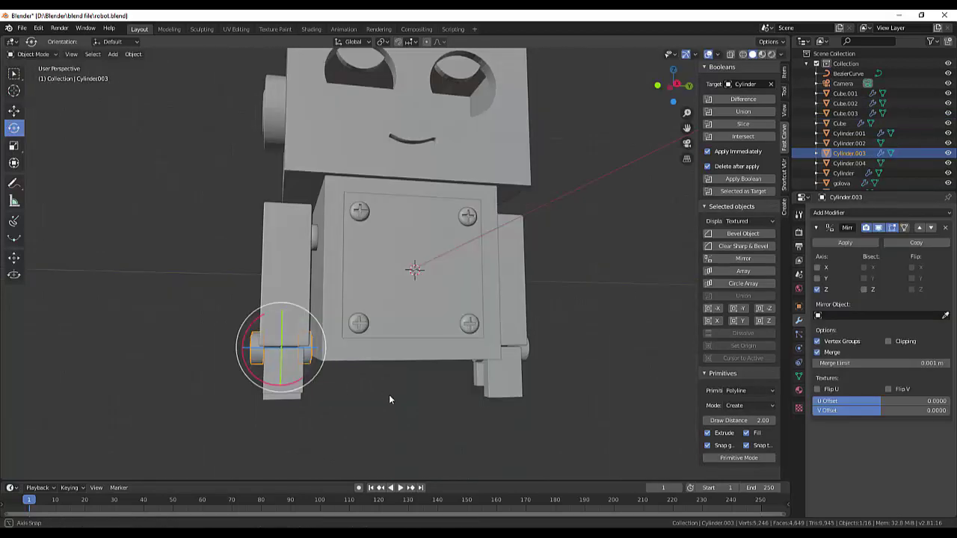
In front view, swing the upper arm piece outward at an angle from the shoulder
mouse_move(388, 393)
middle_down()
mouse_move(442, 401)
mouse_move(398, 386)
mouse_move(387, 395)
middle_up()
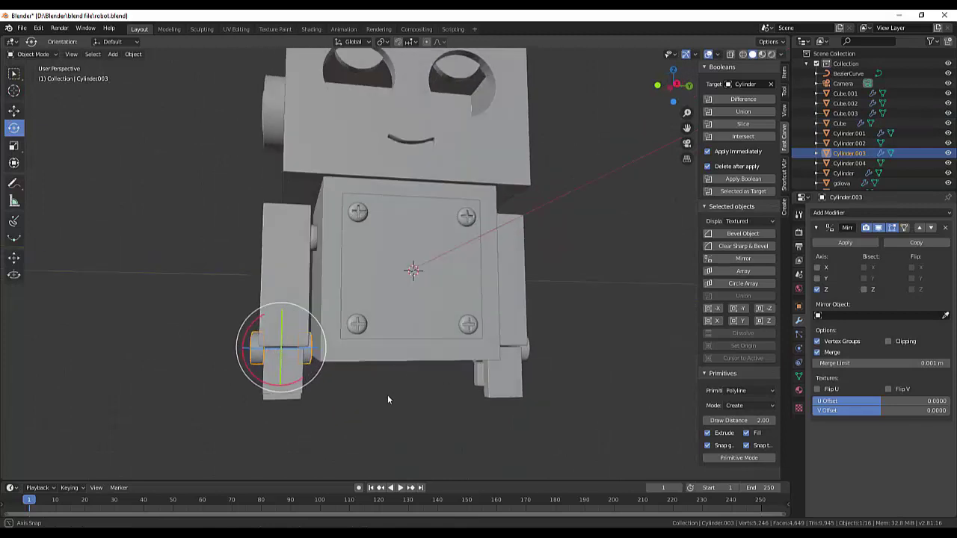
click(295, 263)
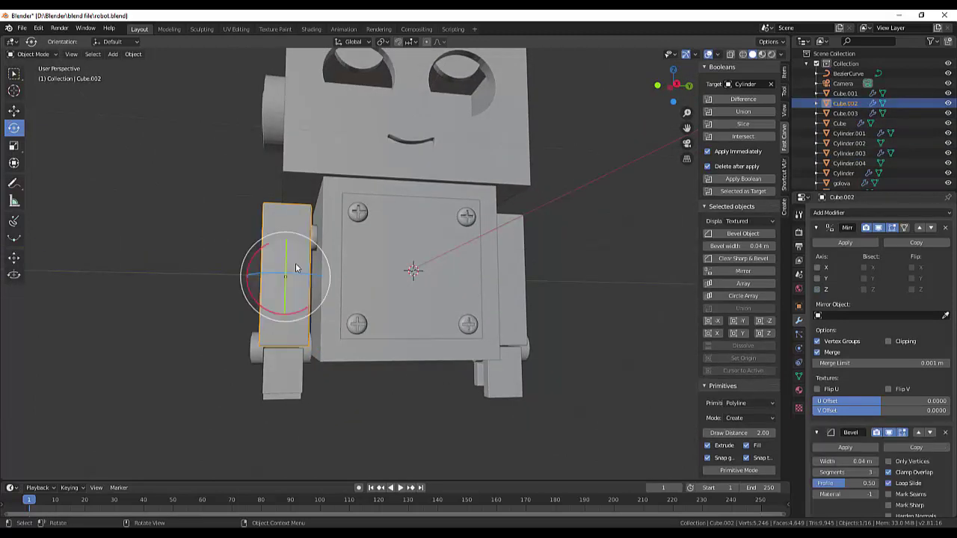
key(KP_1)
key(g)
click(502, 288)
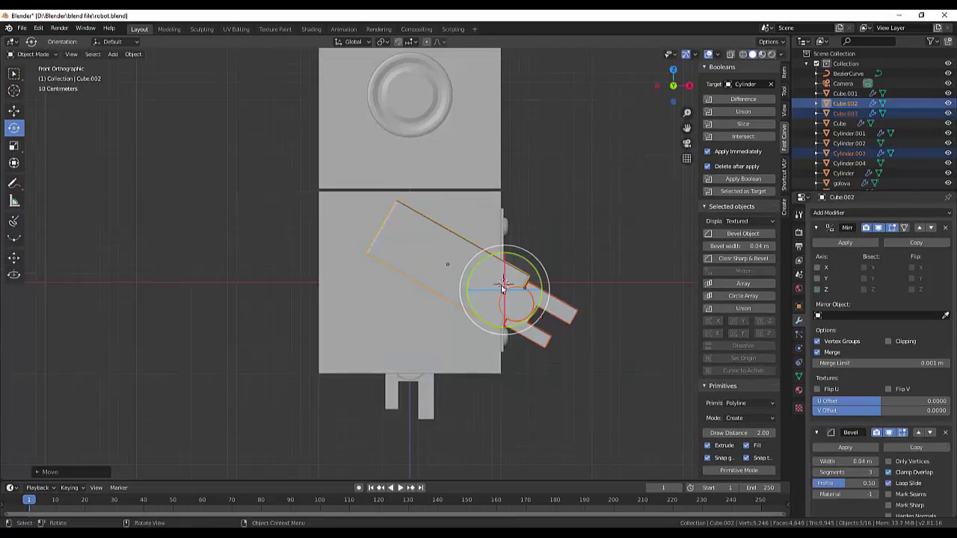
mouse_move(503, 288)
middle_down()
mouse_move(605, 230)
mouse_move(561, 252)
mouse_move(456, 241)
middle_up()
scroll(463, 238, down, 3)
scroll(458, 243, down, 4)
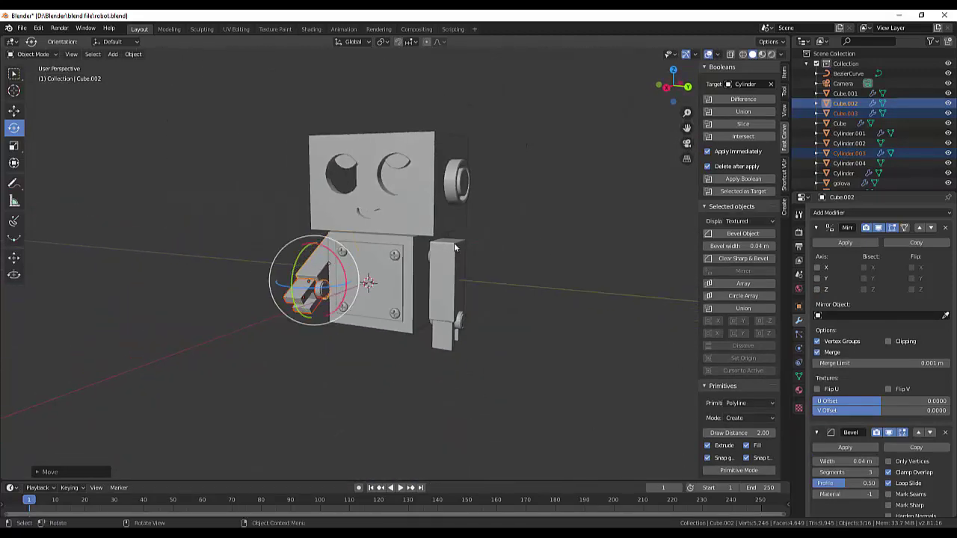
scroll(537, 271, up, 2)
scroll(536, 271, up, 3)
click(552, 299)
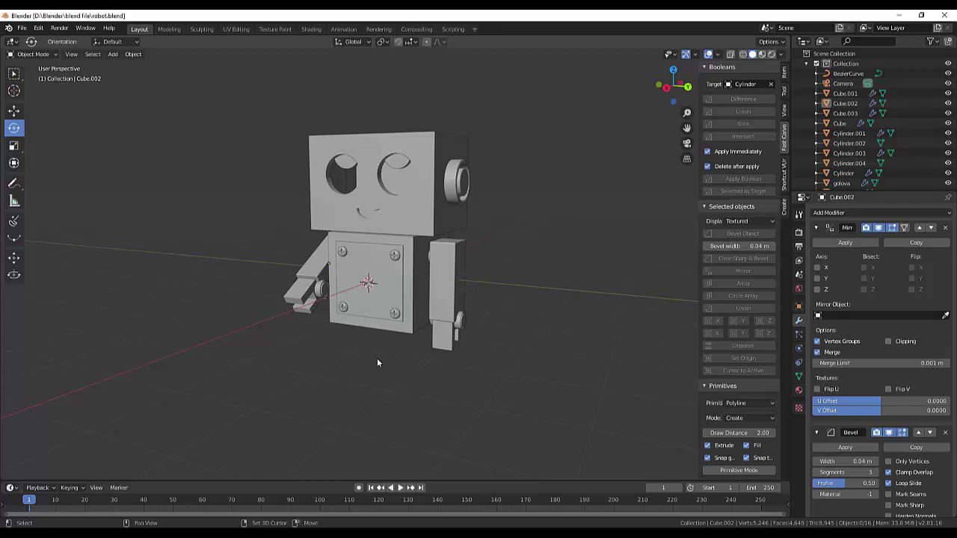
Add a new cube and move it left along X in front of the robot
key(shift+a)
mouse_move(348, 334)
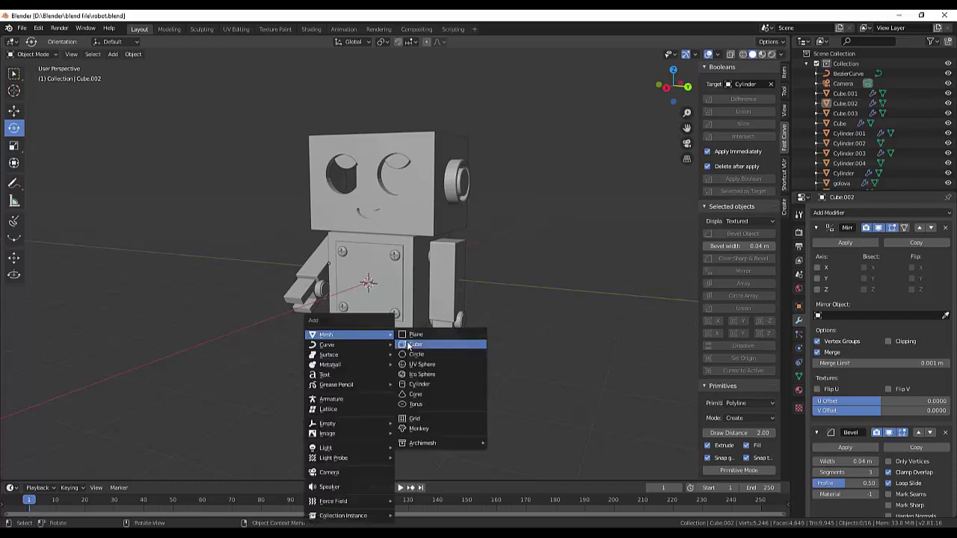
click(403, 344)
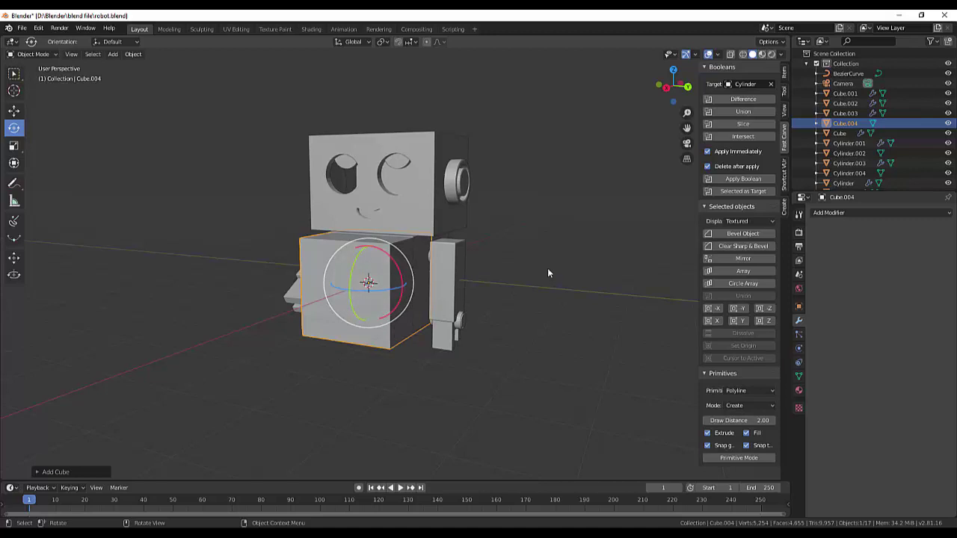
middle_drag(547, 268, 511, 293)
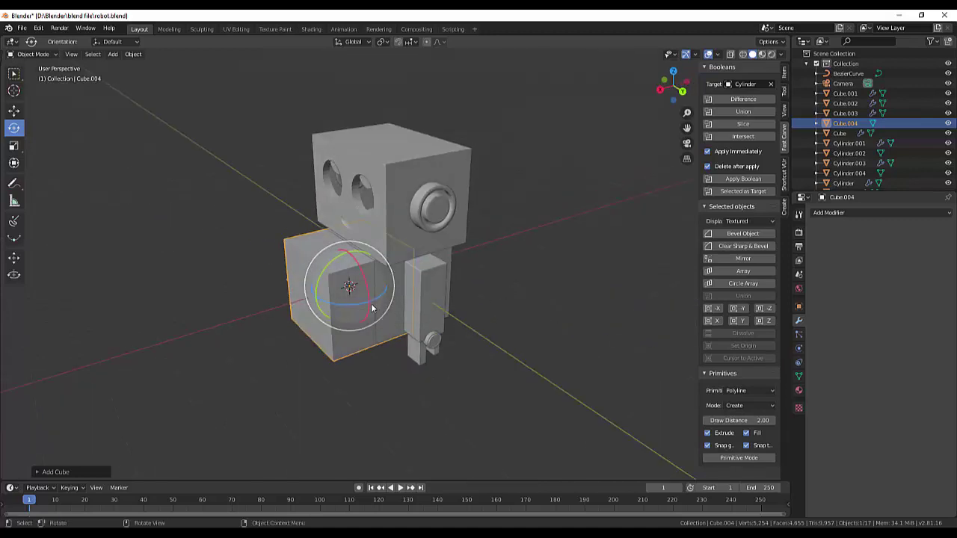
key(g)
key(x)
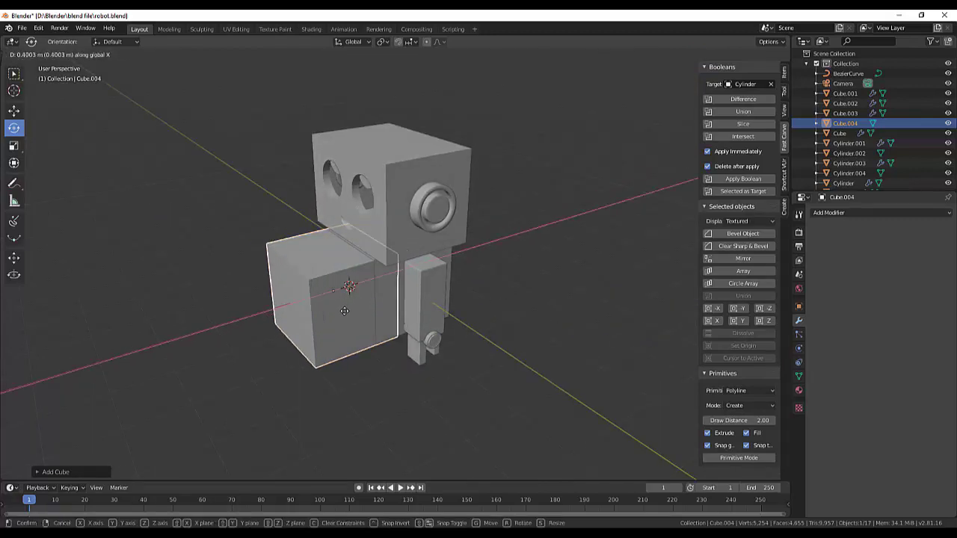
click(395, 315)
middle_drag(395, 315, 452, 297)
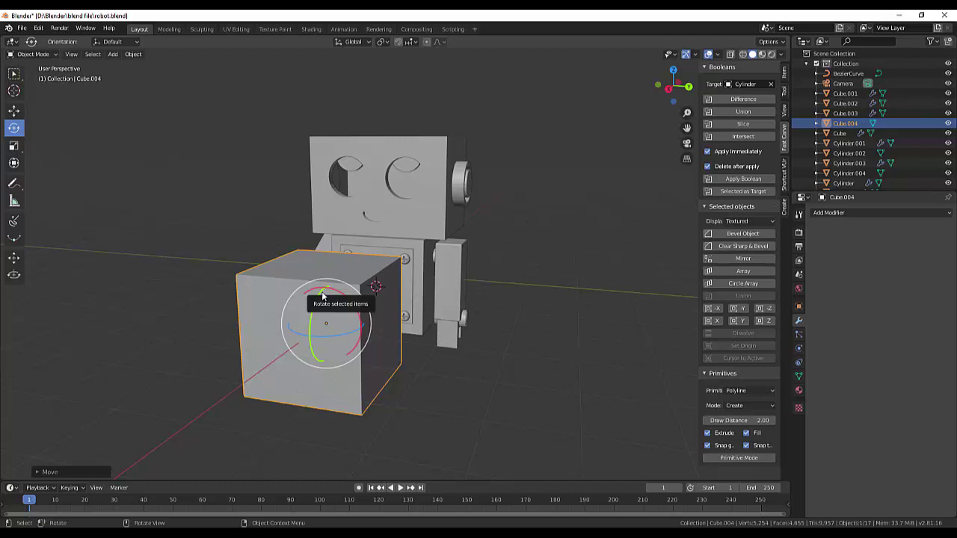
Flatten the cube along Z to about 0.255 and switch it into Edit Mode
key(s)
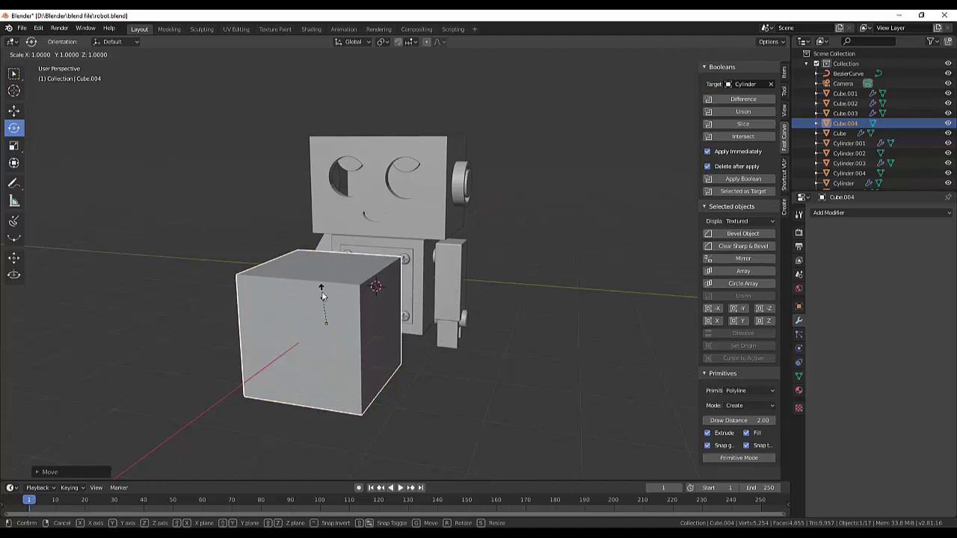
key(z)
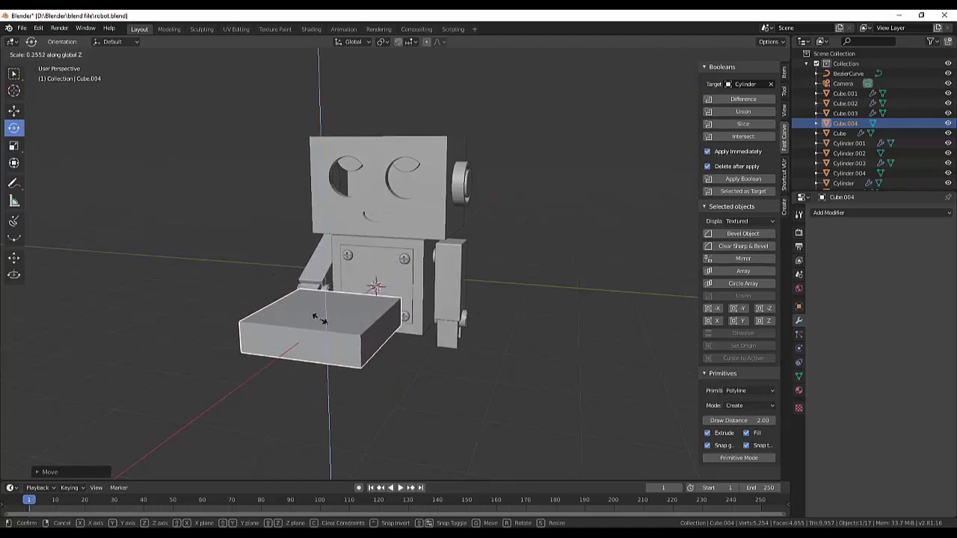
click(320, 317)
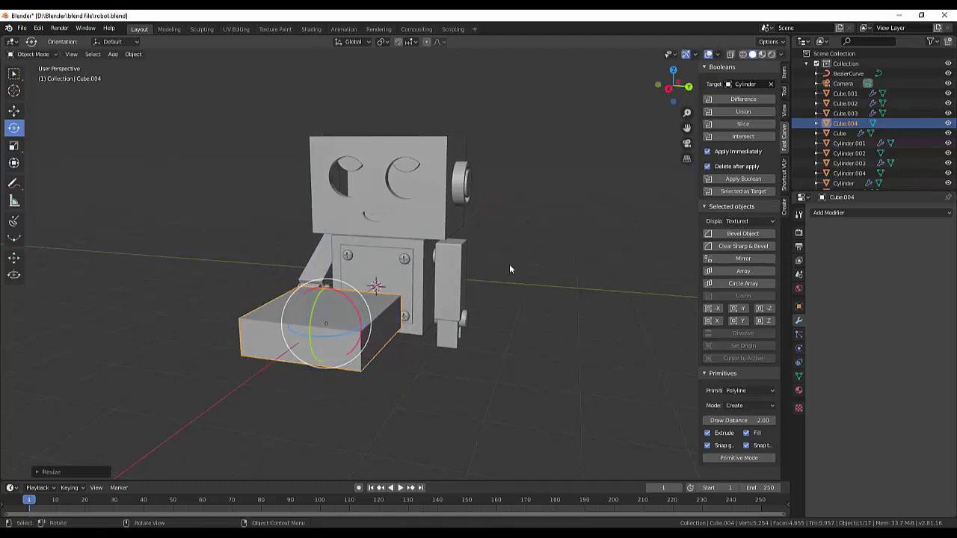
mouse_move(511, 267)
middle_down()
mouse_move(521, 307)
mouse_move(428, 346)
middle_up()
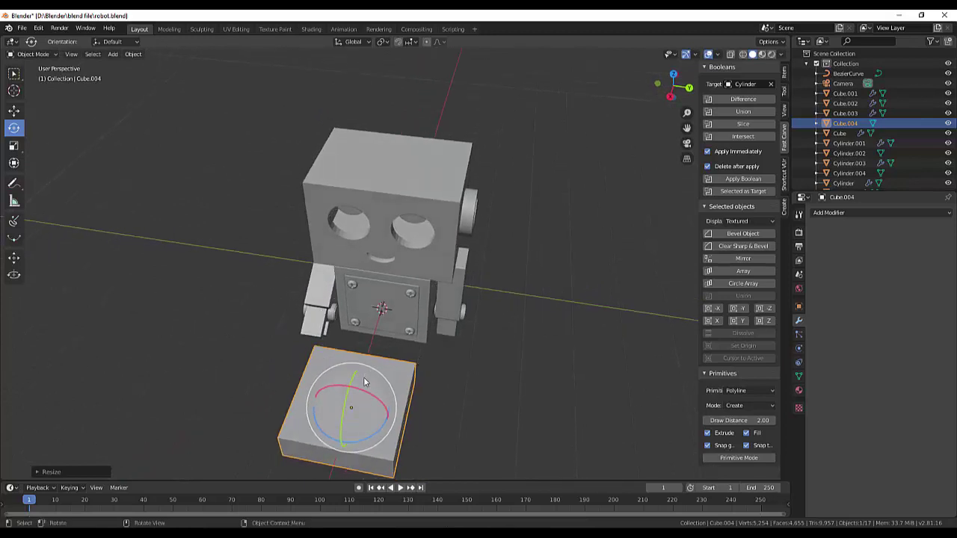
click(508, 411)
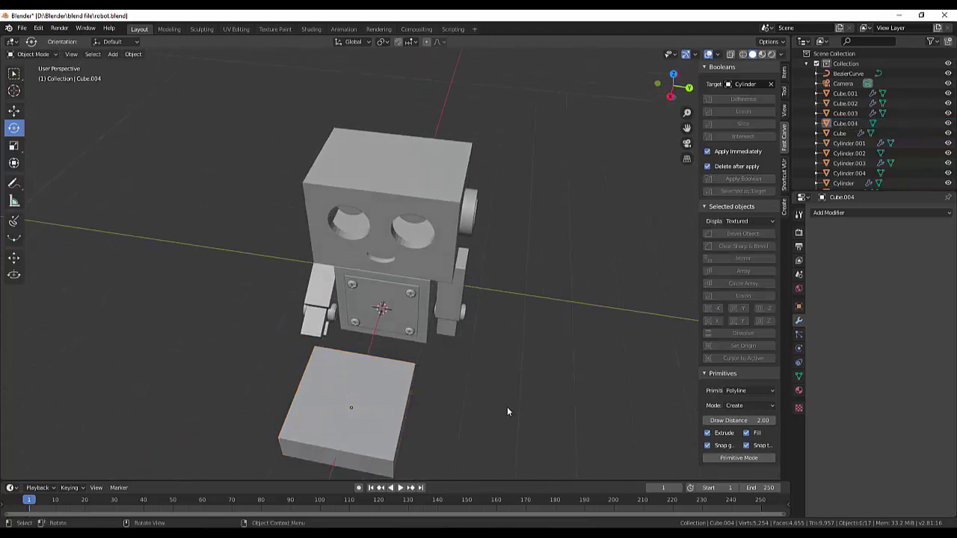
click(30, 54)
click(30, 74)
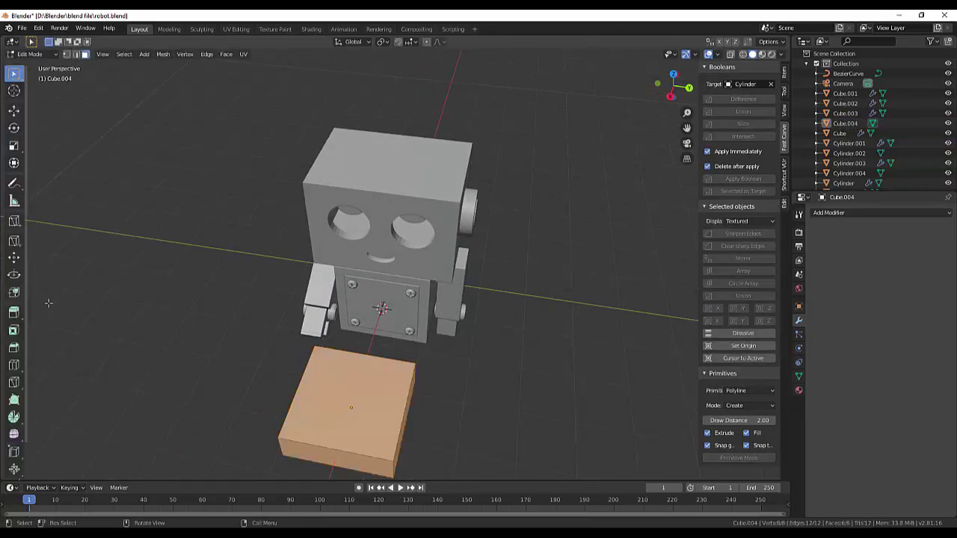
Cut edge loops across the slab to divide it into strips
click(14, 366)
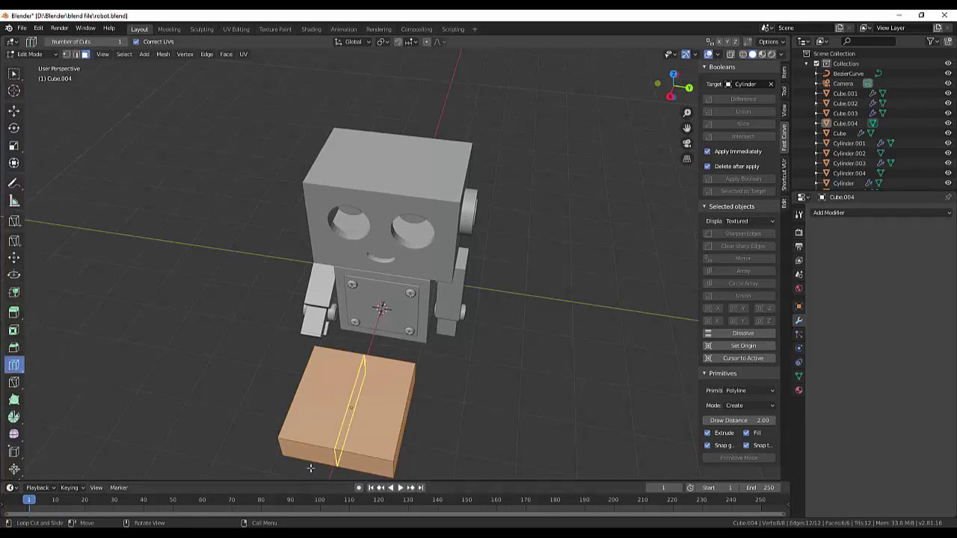
drag(354, 456, 363, 461)
click(364, 461)
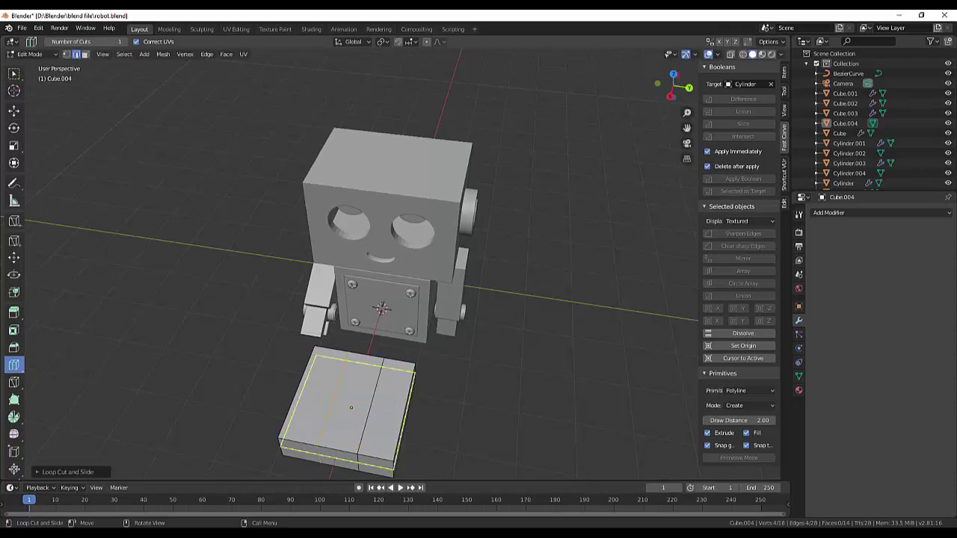
middle_drag(508, 431, 528, 403)
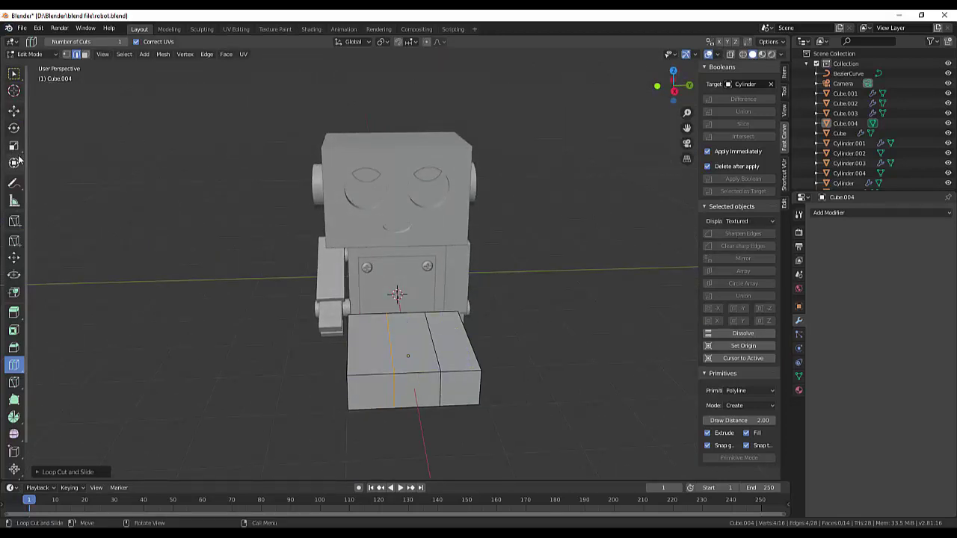
In face select with plain click selection, extrude the slab's left and right top faces upward
click(85, 53)
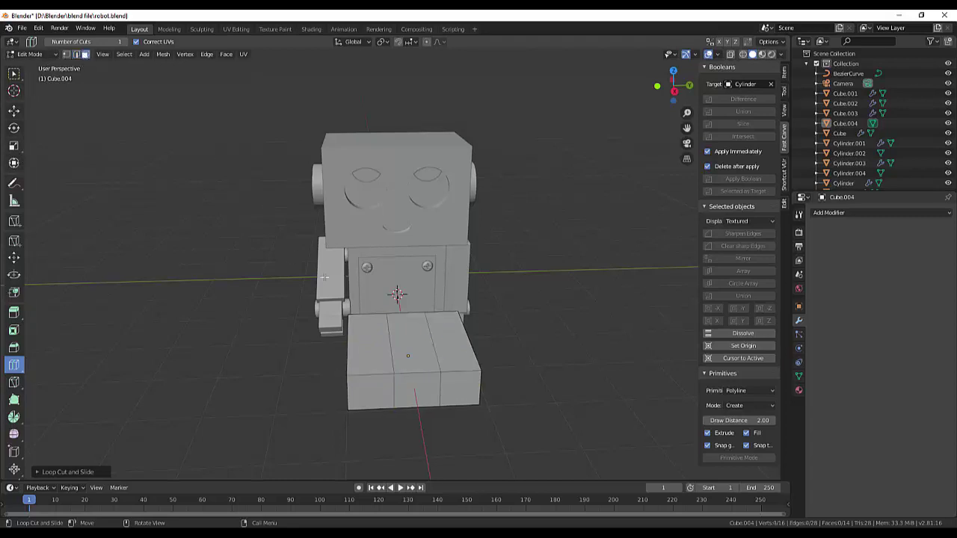
click(14, 75)
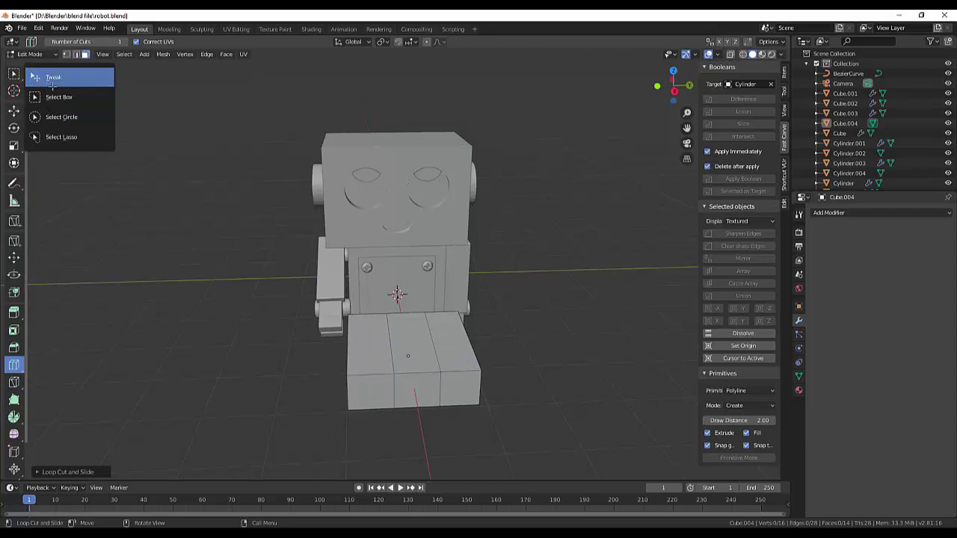
click(51, 77)
click(366, 361)
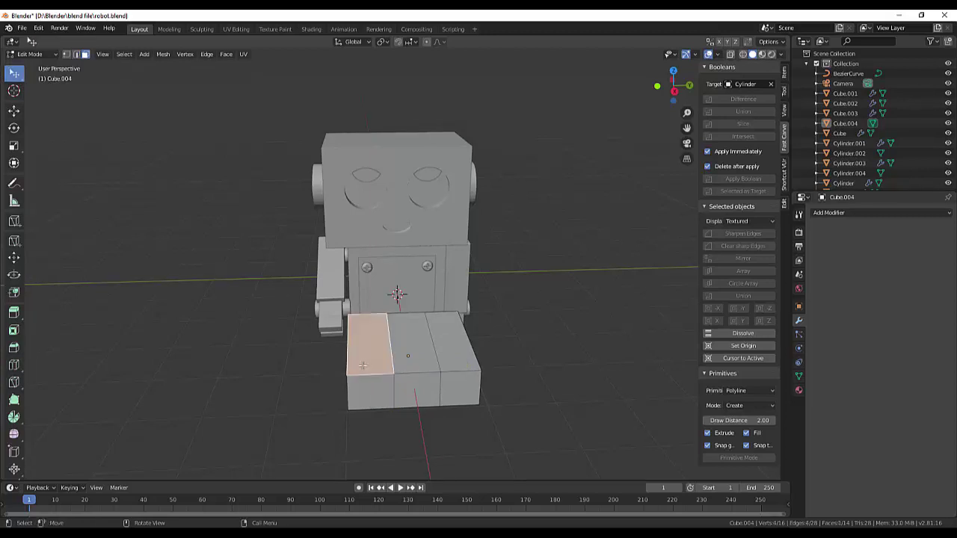
key(e)
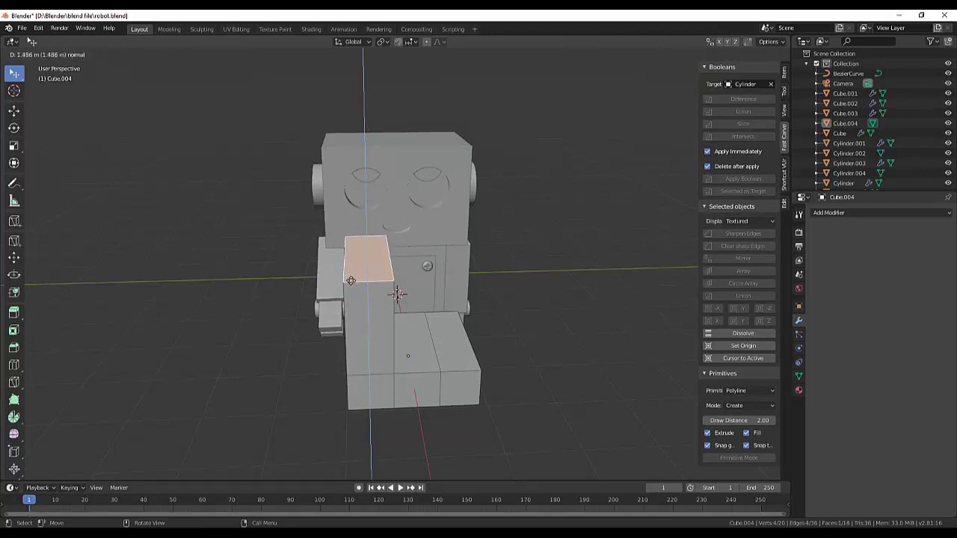
click(351, 281)
click(458, 358)
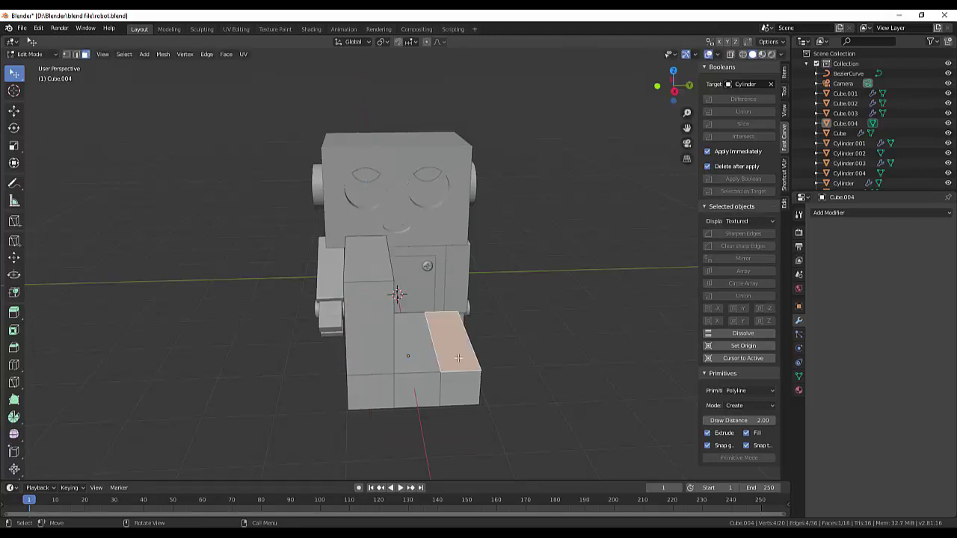
key(e)
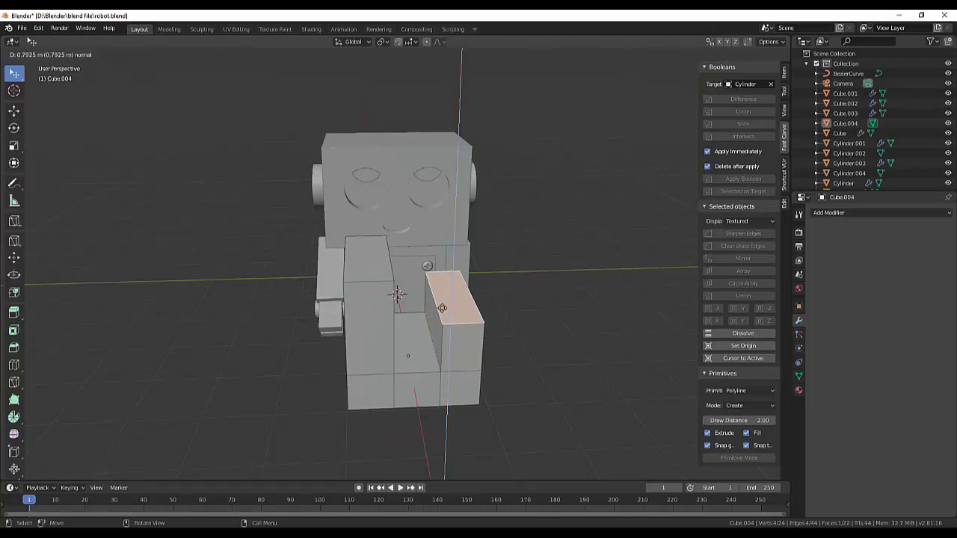
click(470, 303)
Undo both trial extrusions with Ctrl+Z
mouse_move(635, 285)
middle_down()
mouse_move(454, 340)
mouse_move(560, 358)
mouse_move(567, 348)
middle_up()
mouse_move(450, 410)
middle_down()
mouse_move(496, 422)
mouse_move(433, 412)
middle_up()
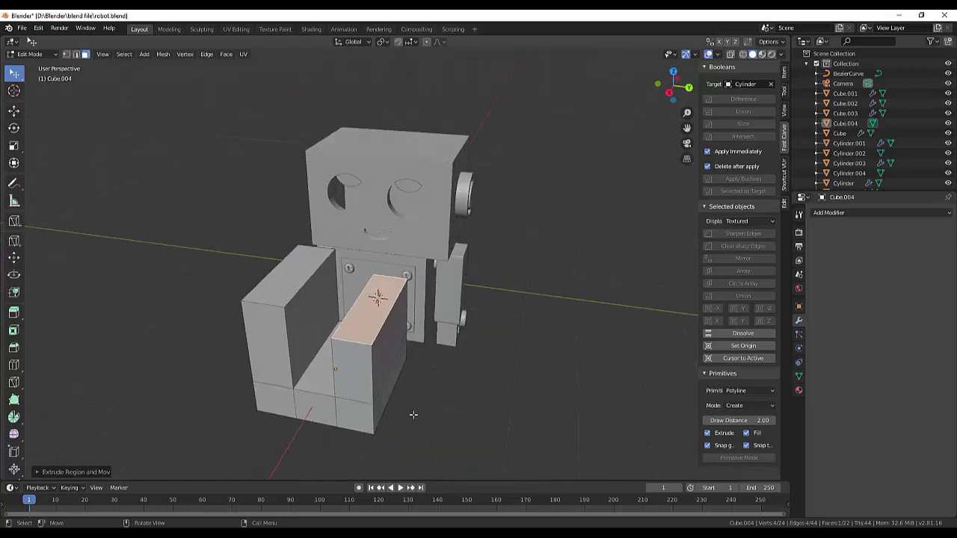
key(ctrl)
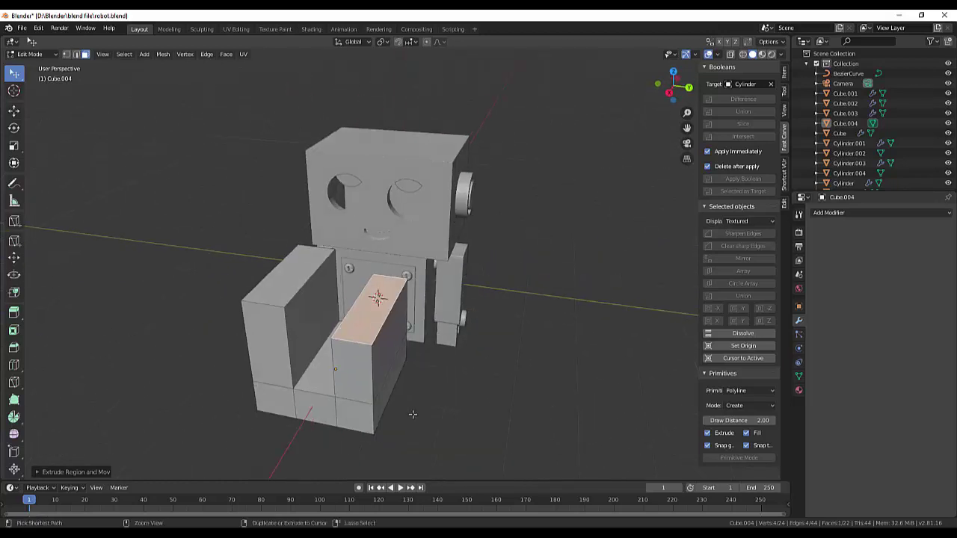
key(ctrl+z)
key(ctrl+z)
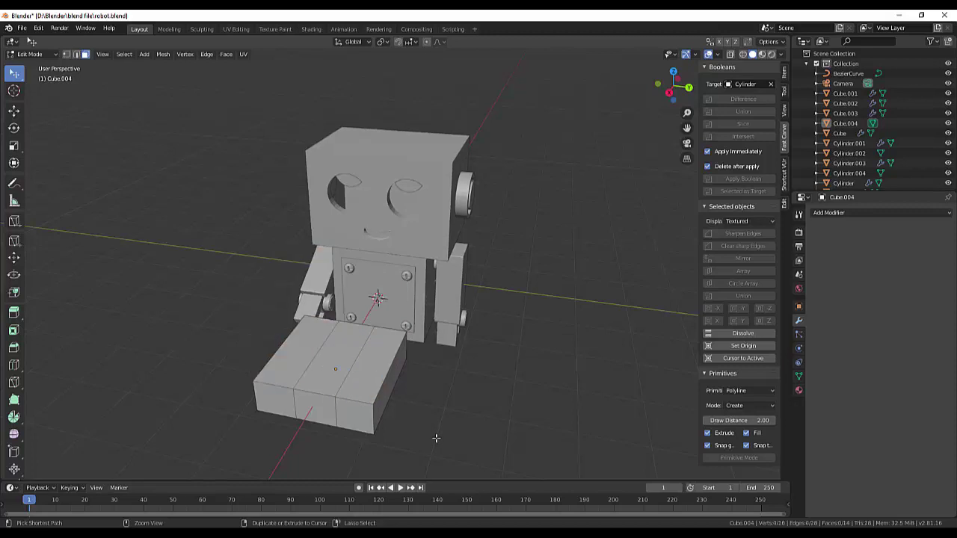
key(ctrl+z)
Undo further until the Cube.004 slab is removed, then orbit around the robot
key(ctrl+z)
key(ctrl+z)
key(ctrl+z)
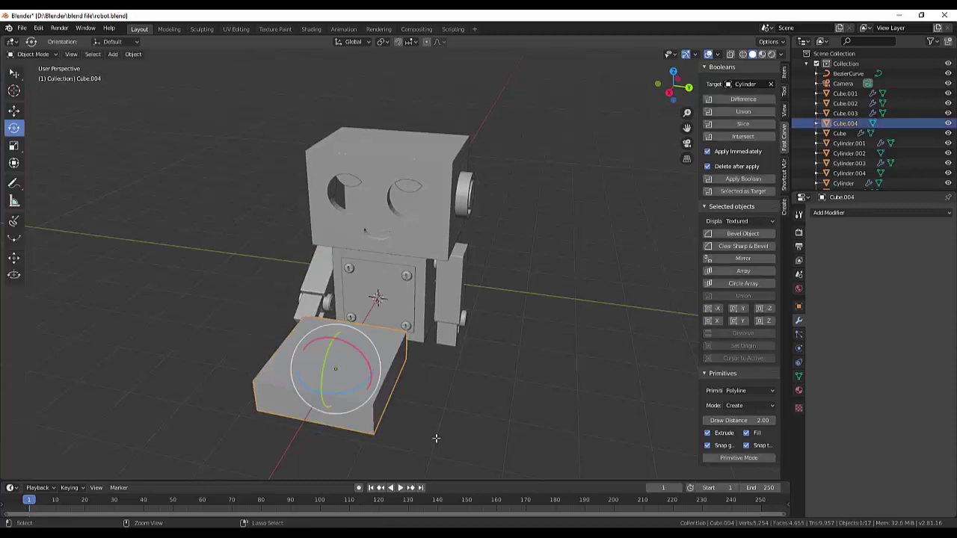
key(ctrl+z)
key(ctrl+z)
key(ctrl+z)
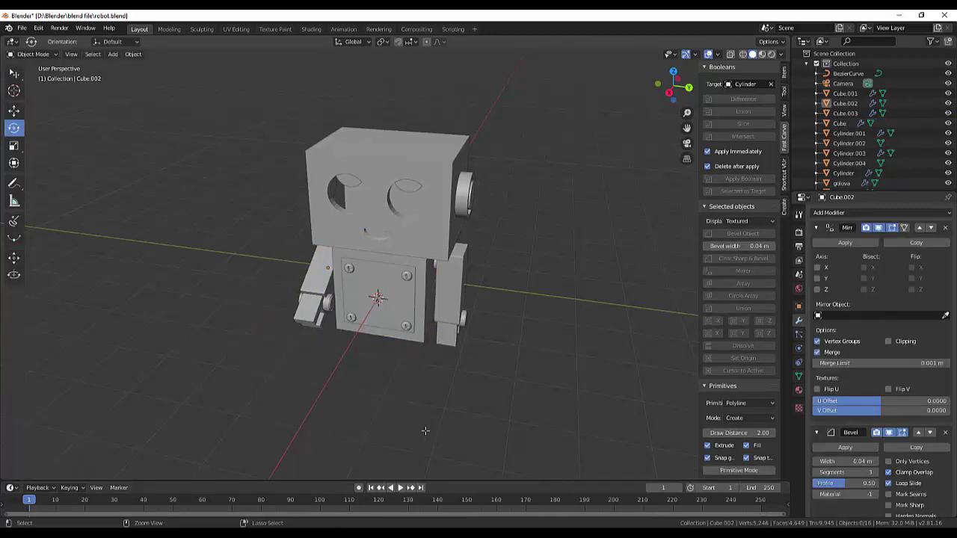
mouse_move(547, 375)
middle_down()
mouse_move(488, 331)
mouse_move(396, 337)
middle_up()
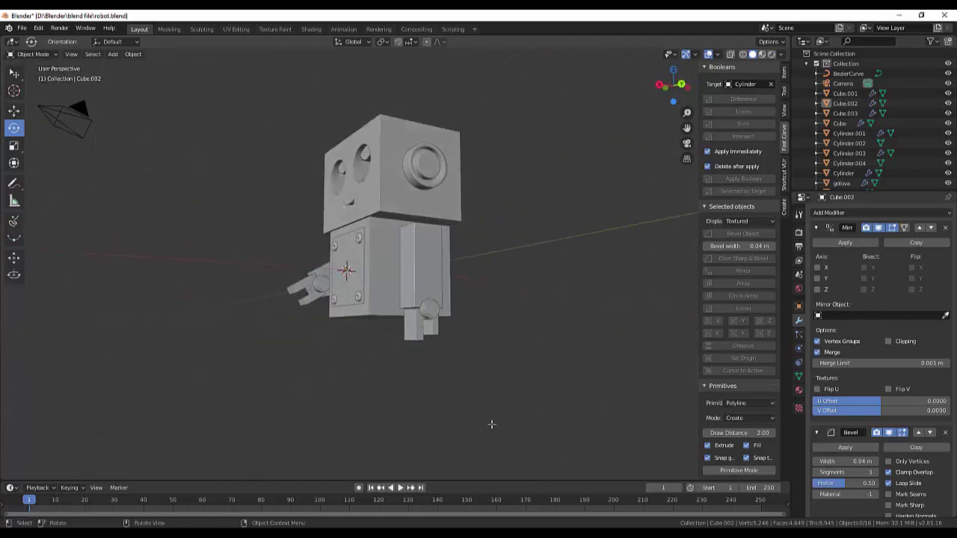
mouse_move(508, 366)
middle_down()
mouse_move(529, 391)
mouse_move(619, 387)
mouse_move(518, 377)
mouse_move(590, 382)
mouse_move(534, 394)
middle_up()
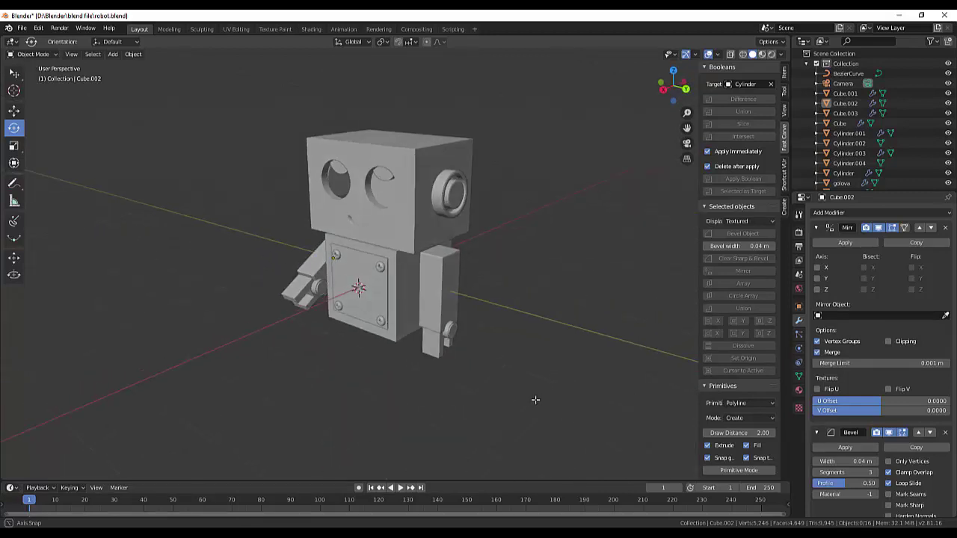